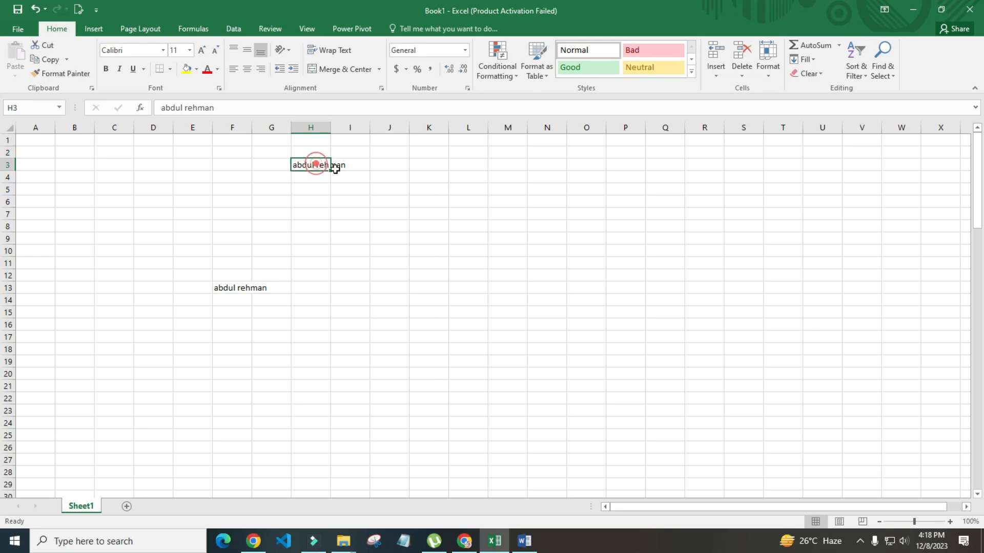
# Enter 10 in E3 and 20 in E4
pyautogui.press('Left')
pyautogui.press('Left')
pyautogui.press('Down')
pyautogui.press('Right')
pyautogui.press('Left')
pyautogui.press('Left')
pyautogui.press('Up')
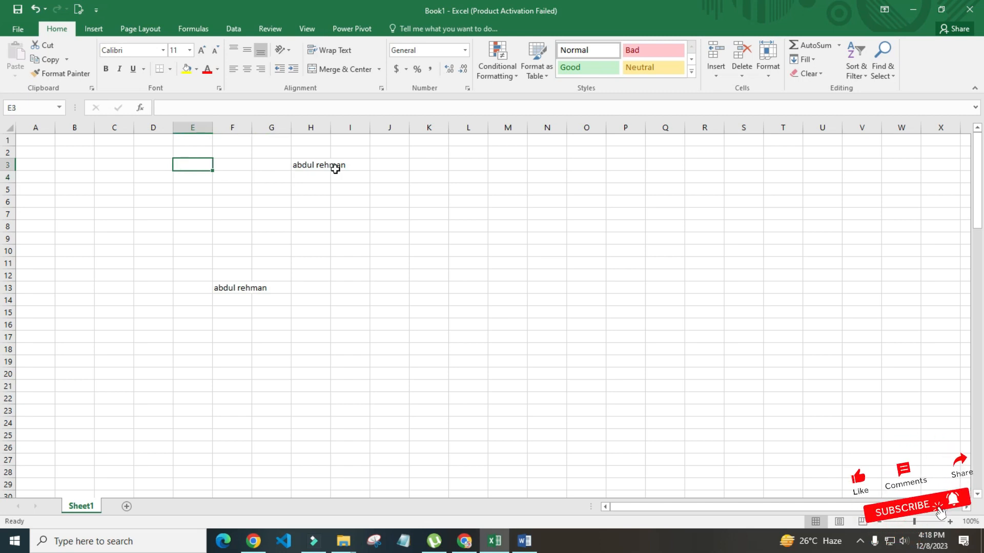
pyautogui.write('10')
pyautogui.press('Return')
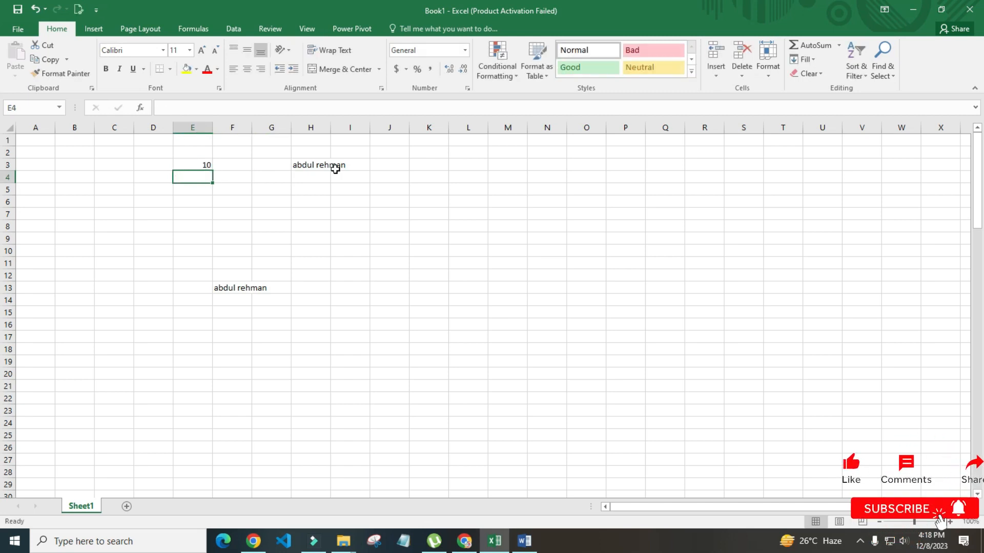
pyautogui.write('20')
pyautogui.press('Return')
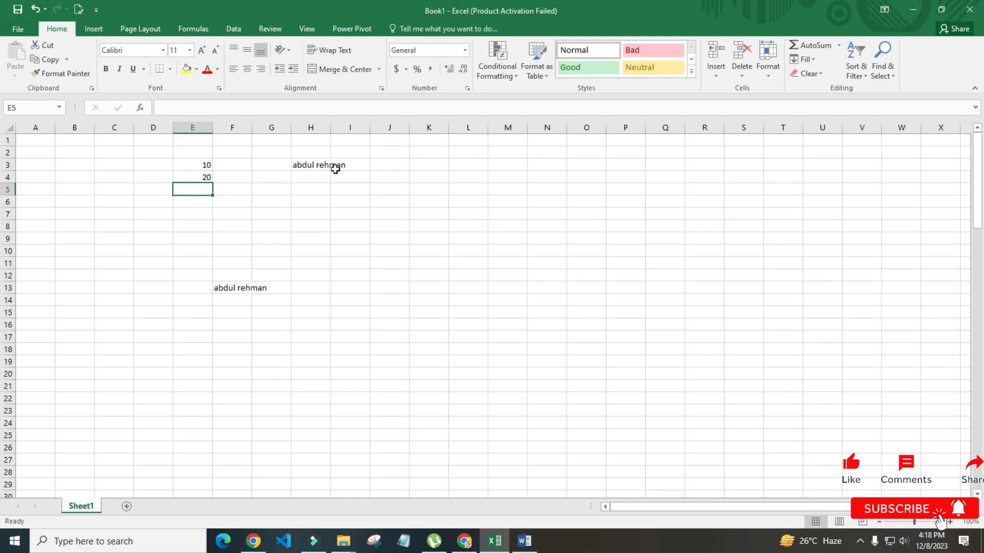
pyautogui.press('Down')
pyautogui.press('Up')
# Put the formula =e3+e4 in E5 to total the two numbers as 30
pyautogui.click(318, 215)
pyautogui.press('Left')
pyautogui.press('Left')
pyautogui.press('Left')
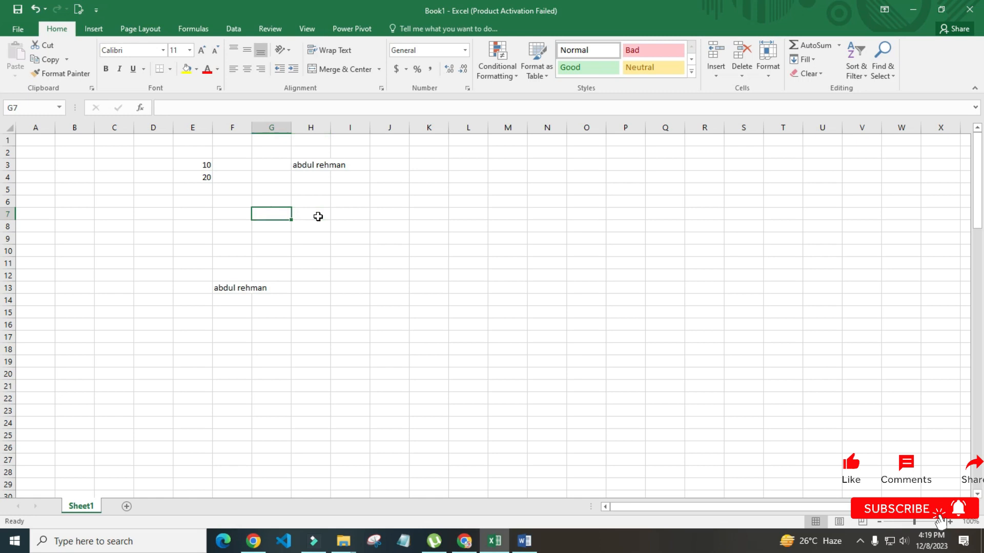
pyautogui.press('Up')
pyautogui.press('Up')
pyautogui.press('Up')
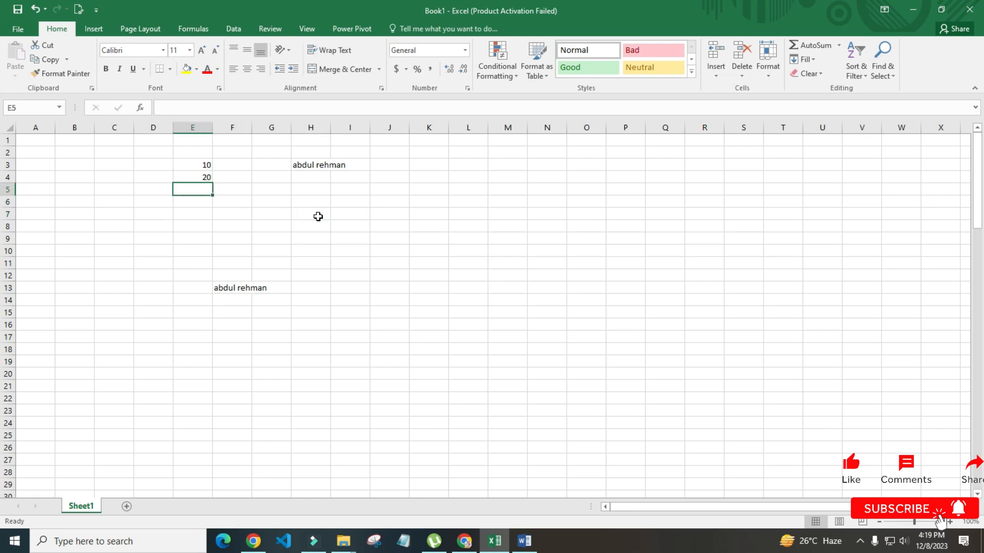
pyautogui.press('Down')
pyautogui.write('=')
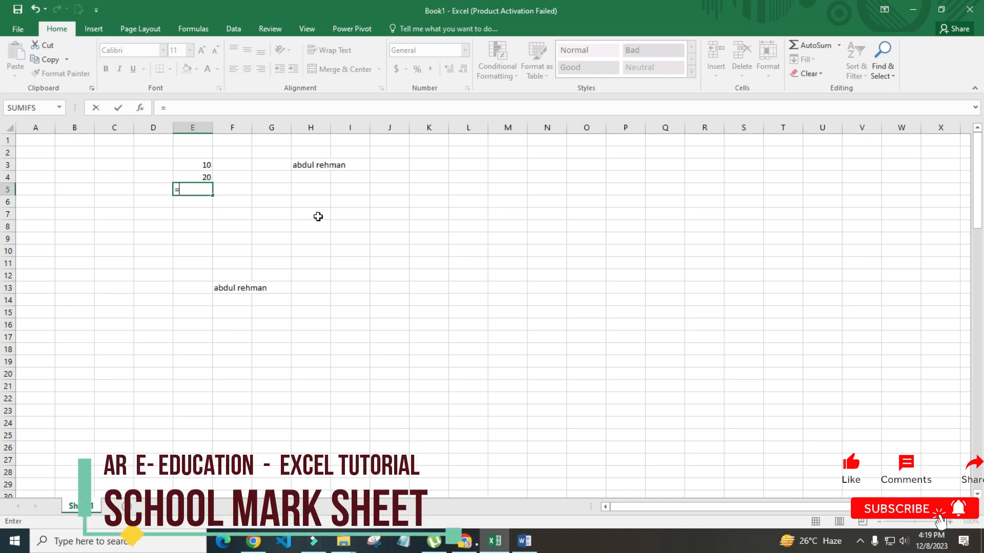
pyautogui.write('e3+')
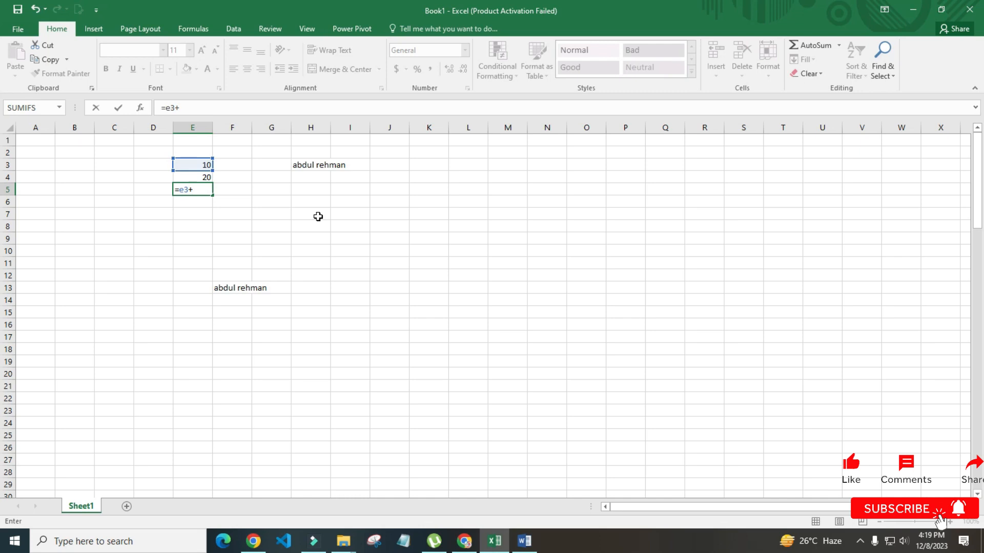
pyautogui.write('e4')
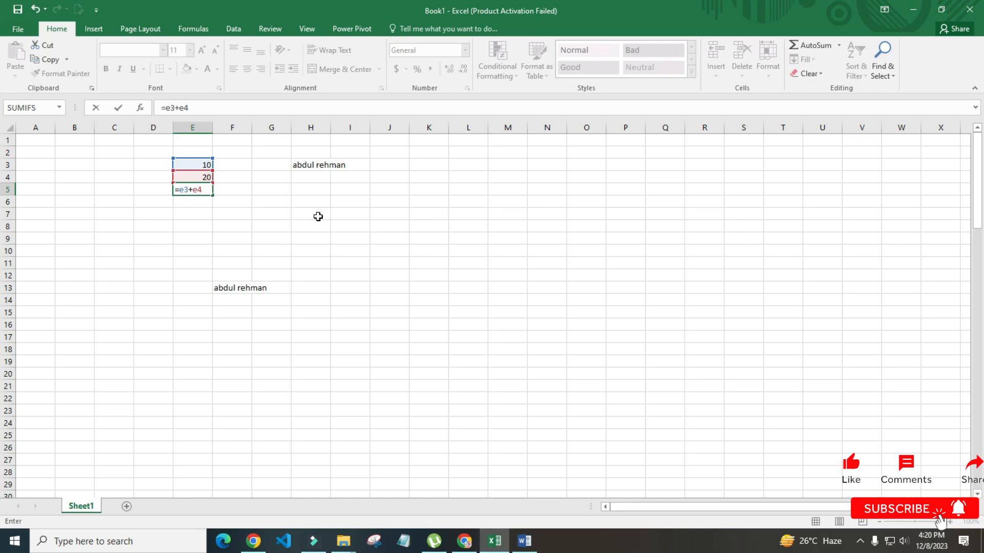
pyautogui.press('Return')
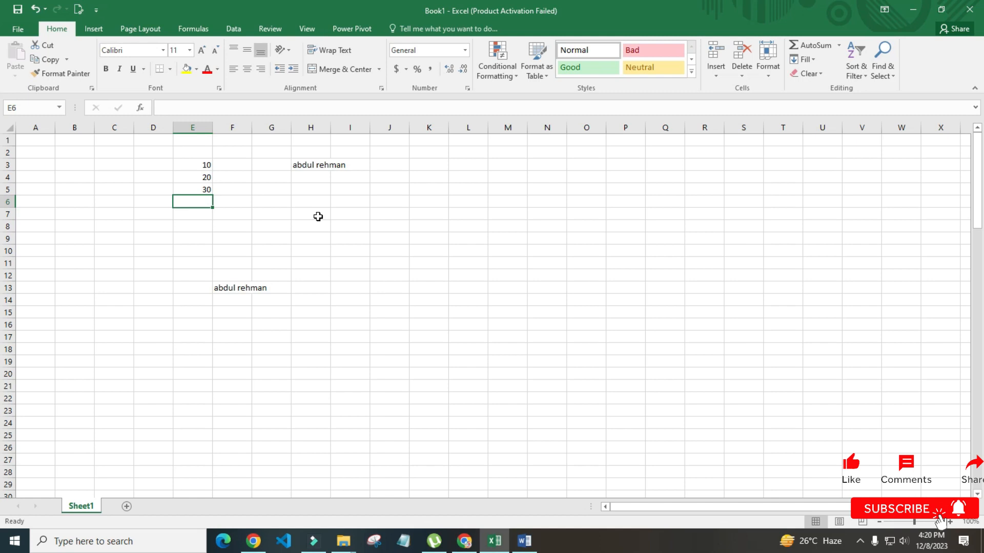
# Enter =h3 in F5 so it shows H3's name text
pyautogui.press('Up')
pyautogui.press('Right')
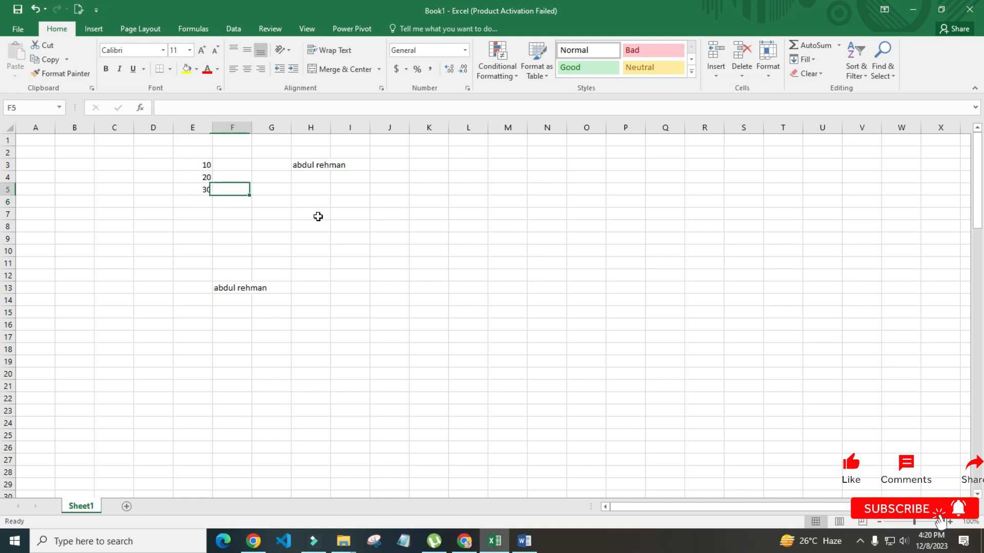
pyautogui.press('Down')
pyautogui.press('Right')
pyautogui.press('Left')
pyautogui.press('Up')
pyautogui.write('=')
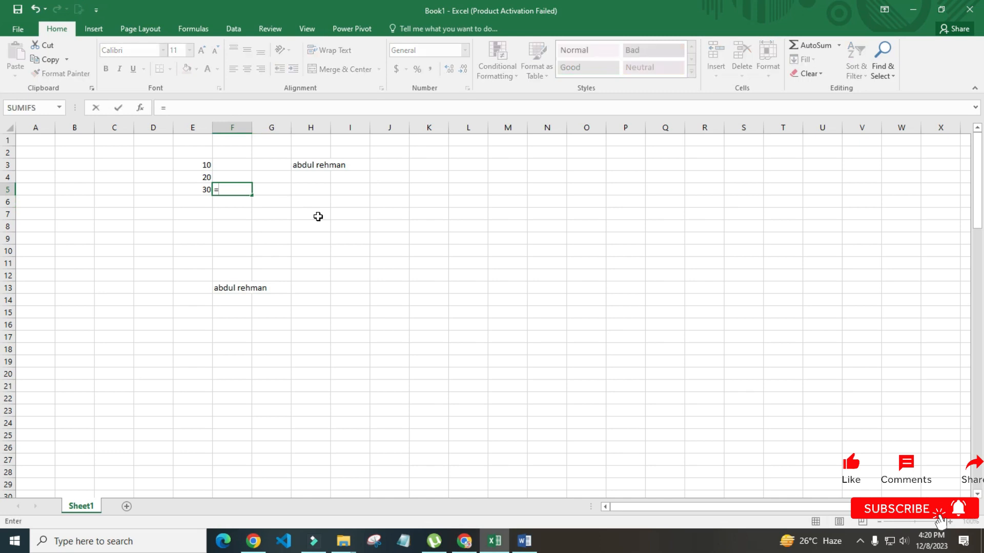
pyautogui.write('h3')
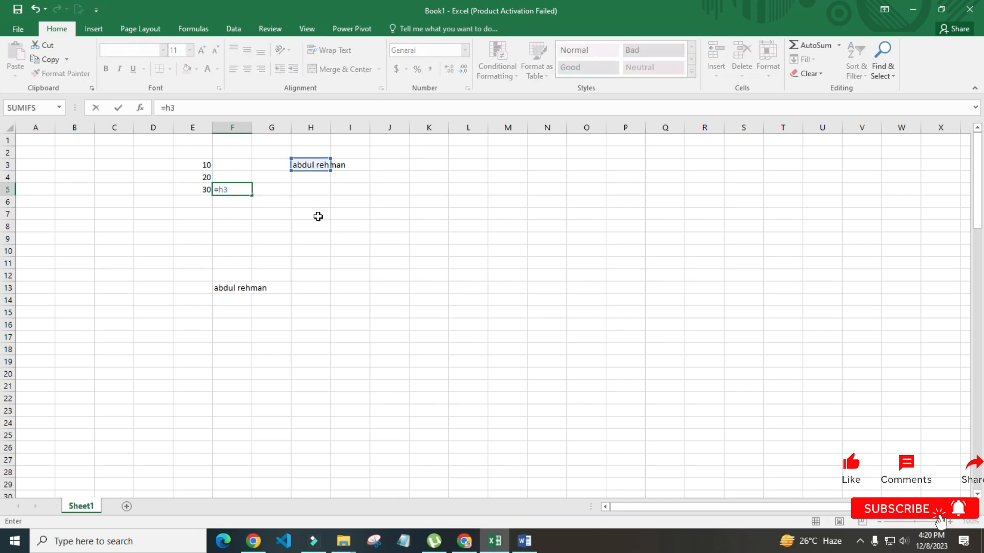
pyautogui.press('Return')
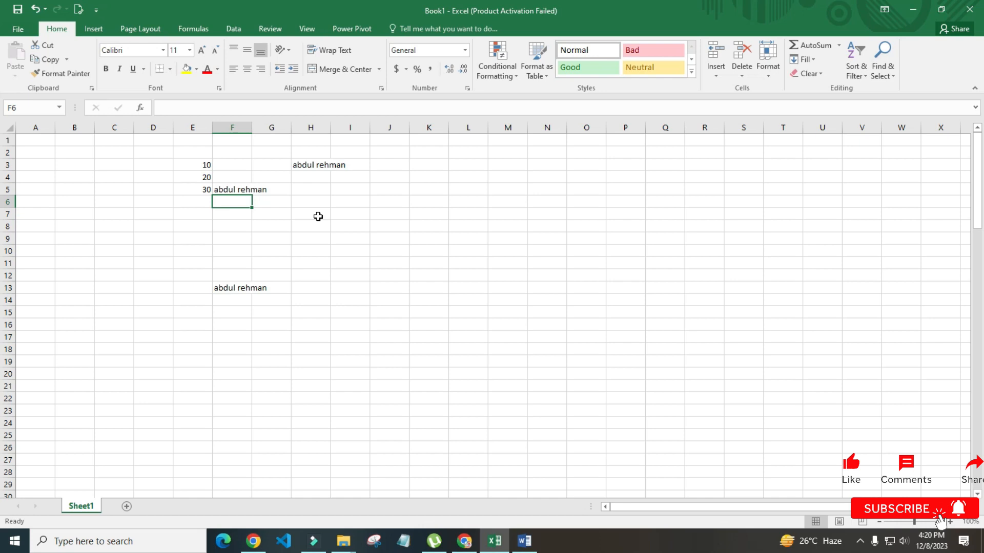
# Move between E4, E5 and F5 to check the total and the new formula
pyautogui.press('Left')
pyautogui.press('Up')
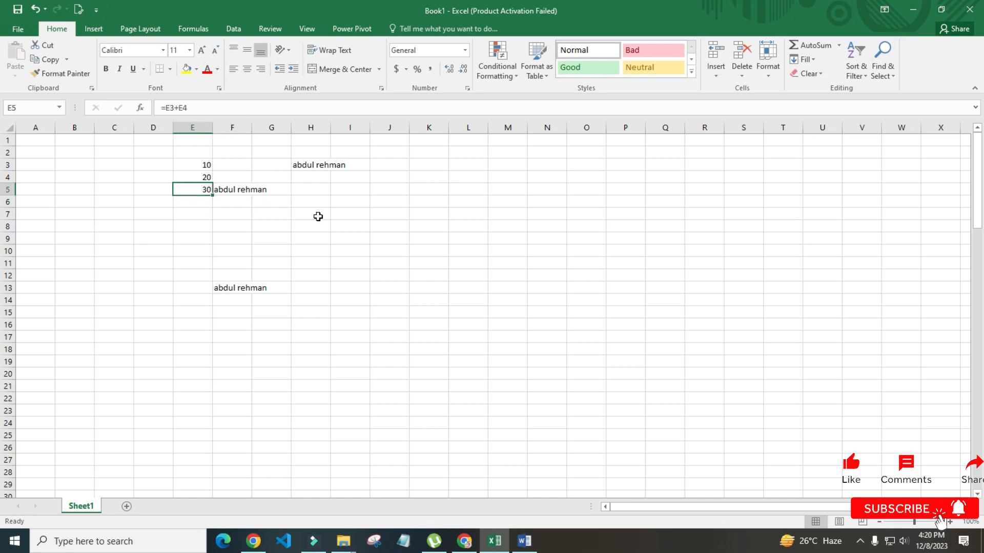
pyautogui.press('Right')
pyautogui.press('Left')
pyautogui.press('Up')
pyautogui.press('Up')
pyautogui.press('Right')
pyautogui.press('Right')
pyautogui.press('Right')
pyautogui.press('Left')
pyautogui.press('Left')
pyautogui.press('Down')
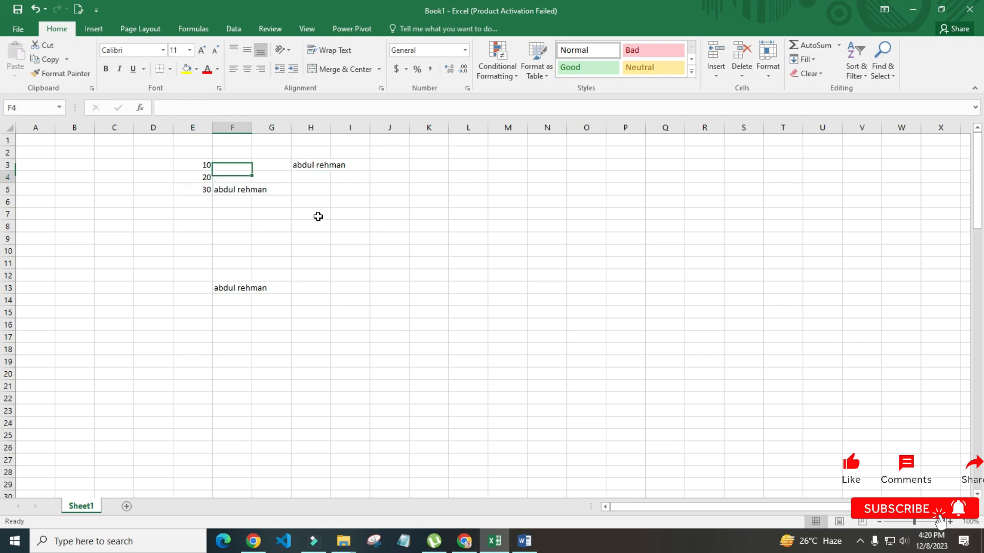
pyautogui.press('Left')
pyautogui.press('Down')
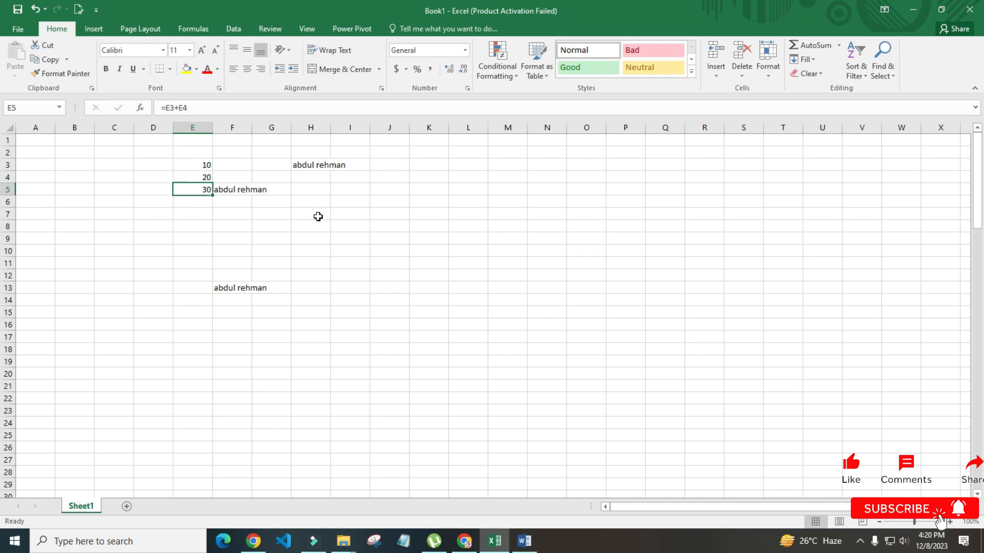
# Open F5's =H3 formula in edit mode to show its reference, leaving it unchanged
pyautogui.press('Right')
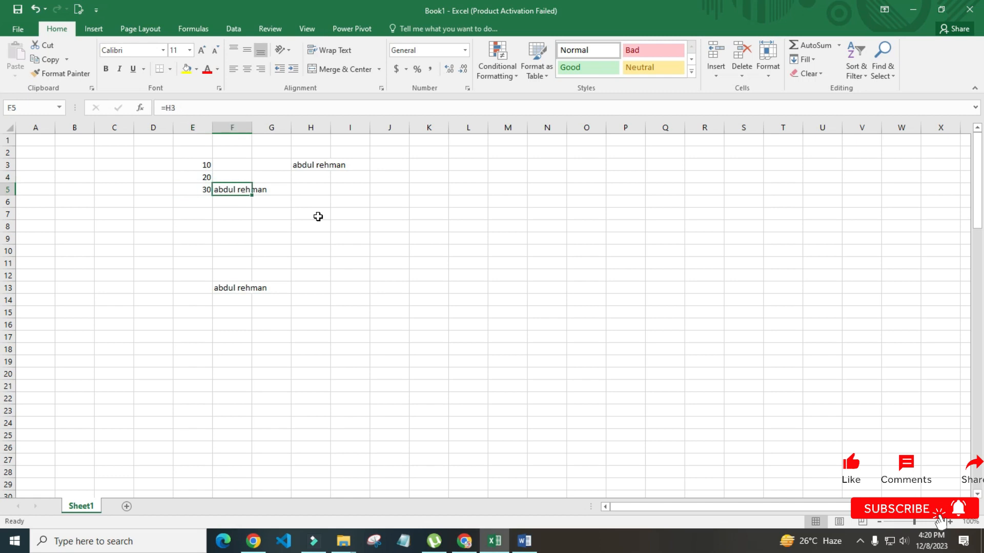
pyautogui.press('F2')
pyautogui.hotkey('ctrl', 'Return')
pyautogui.press('F2')
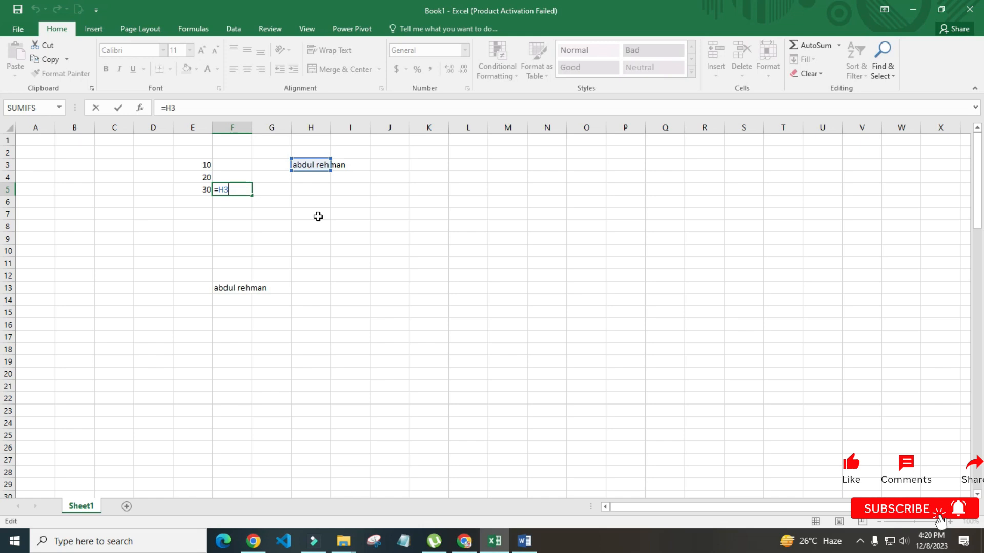
pyautogui.hotkey('ctrl', 'Return')
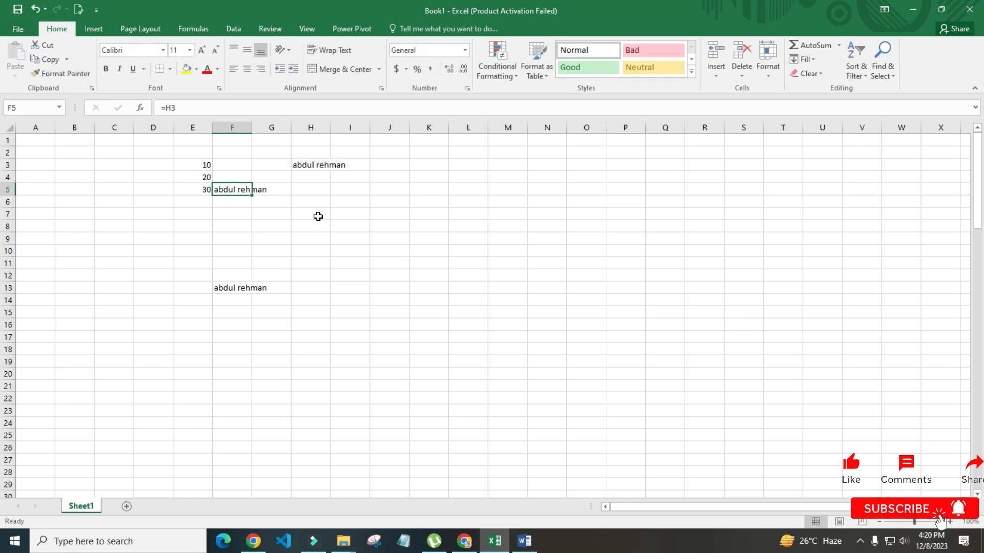
# Review E4's value 20 without changing it, then open the E5 formula for editing
pyautogui.press('Left')
pyautogui.press('Up')
pyautogui.press('F2')
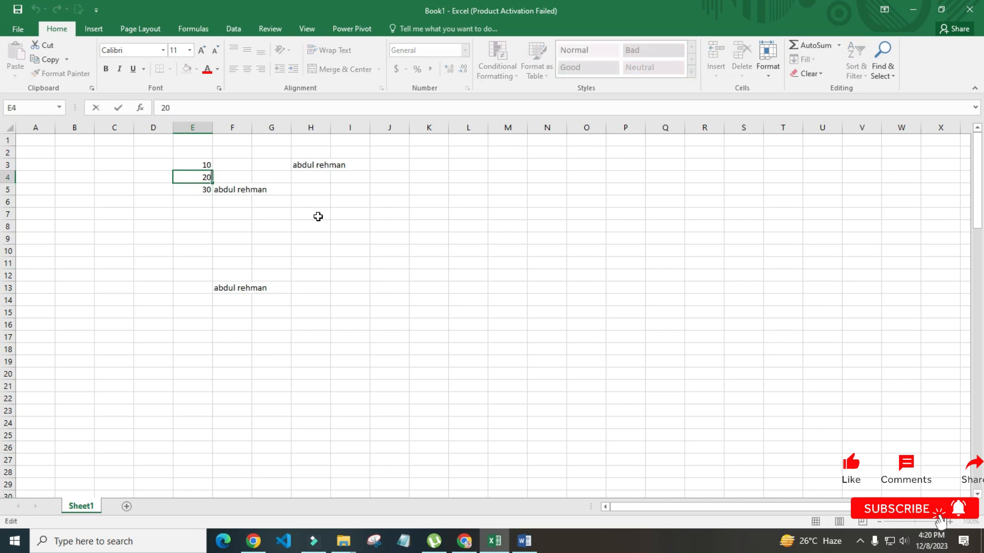
pyautogui.press('Escape')
pyautogui.press('Down')
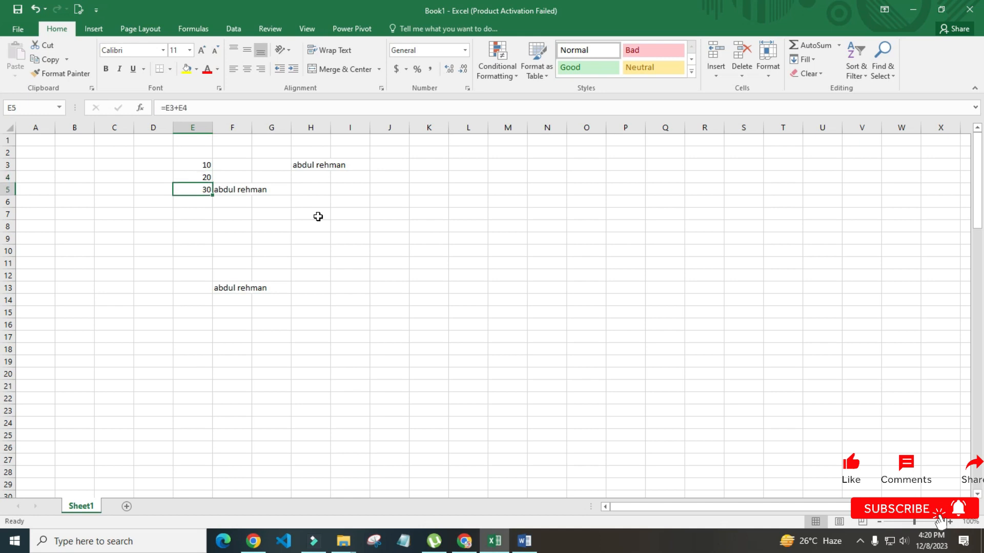
pyautogui.press('F2')
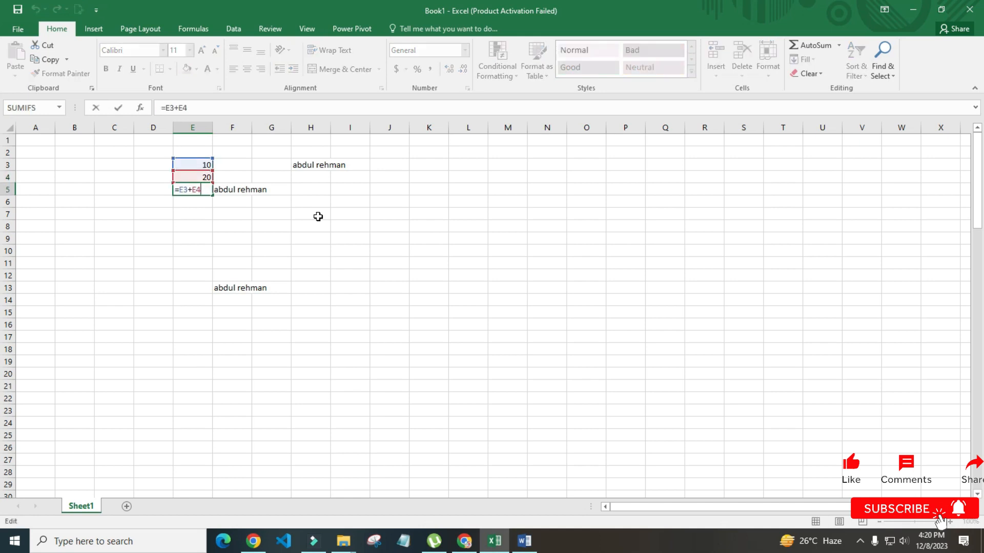
# Append +e2 so the E5 formula reads =E3+E4+E2
pyautogui.write('+e')
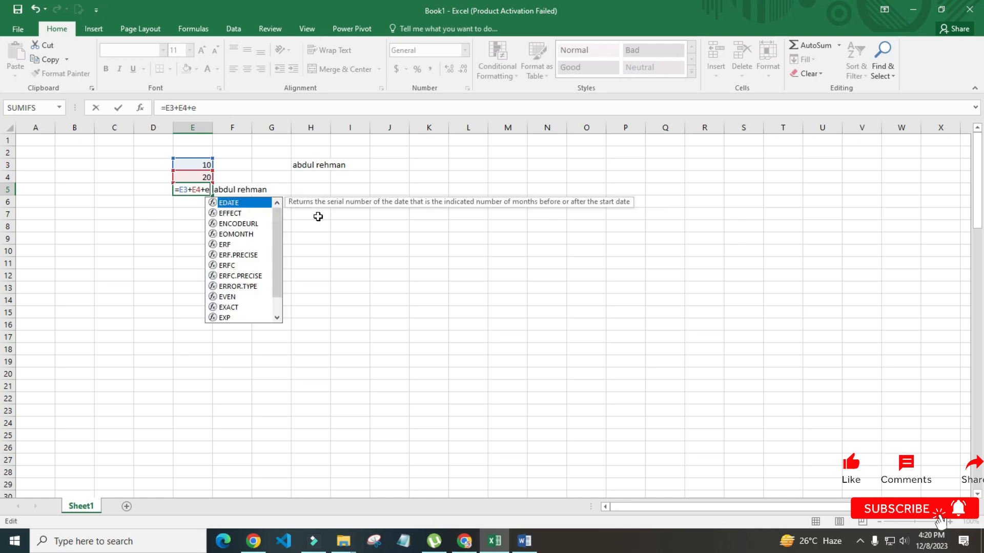
pyautogui.write('2')
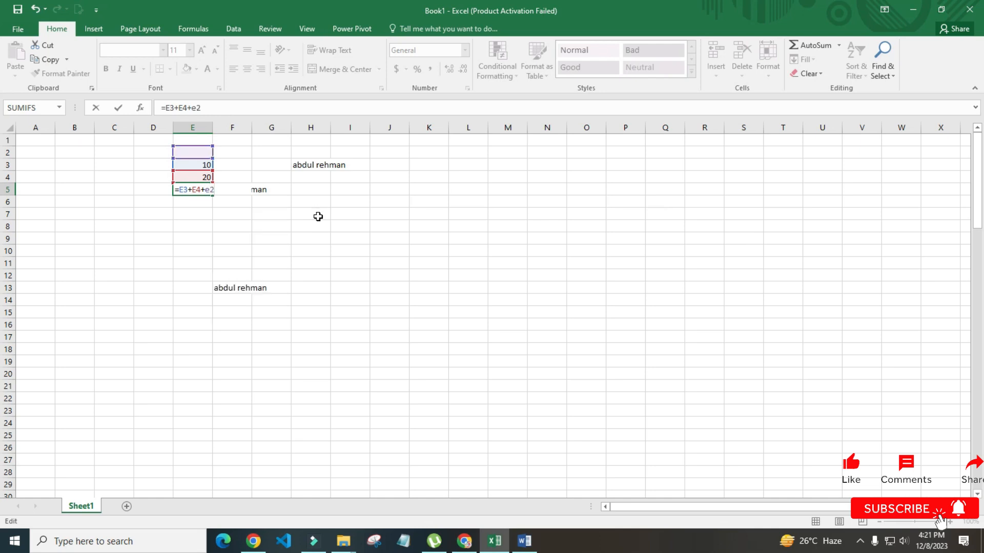
pyautogui.press('Return')
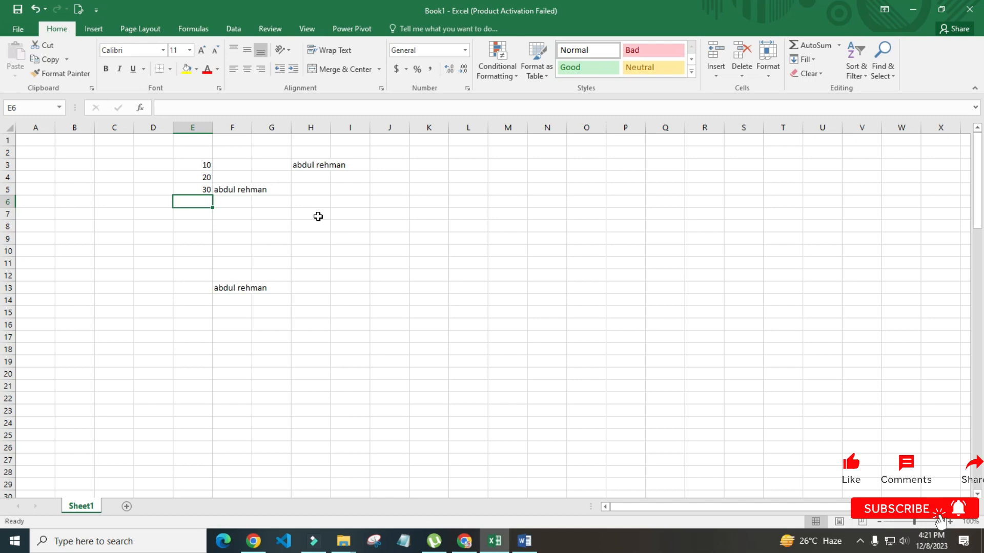
pyautogui.press('Up')
pyautogui.press('Up')
pyautogui.press('Up')
pyautogui.press('Up')
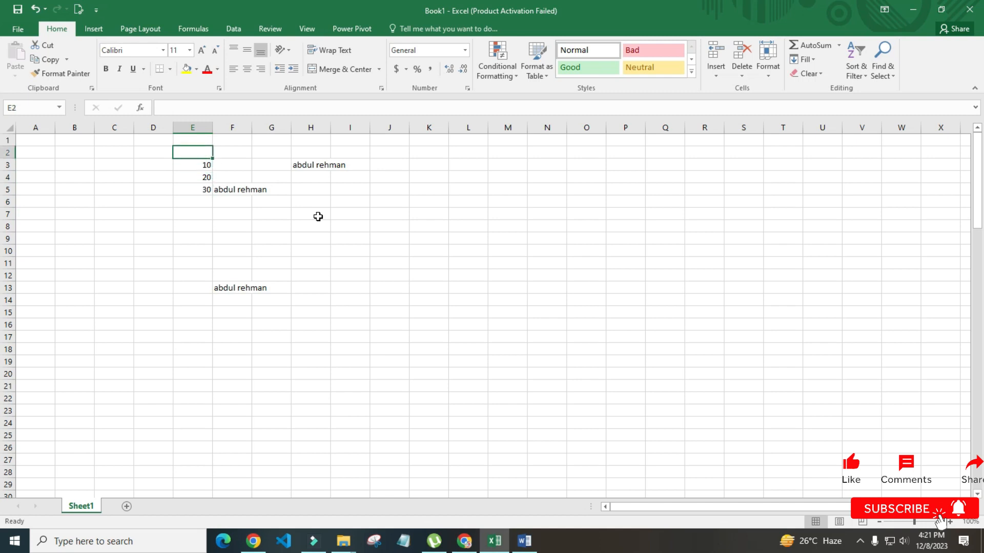
# Enter 100 in E2, then change E3 to 0 and finally to 200
pyautogui.write('100')
pyautogui.press('Return')
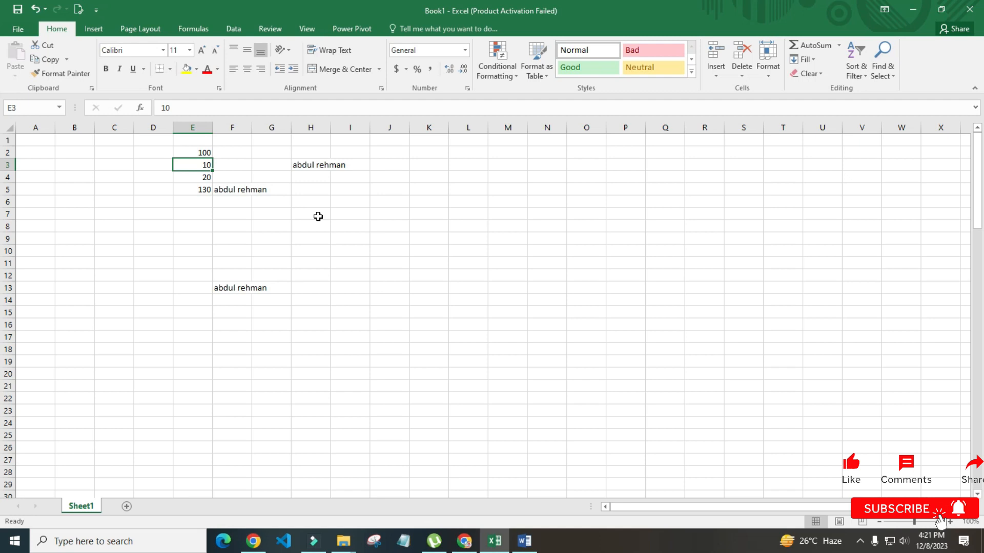
pyautogui.press('Down')
pyautogui.press('Down')
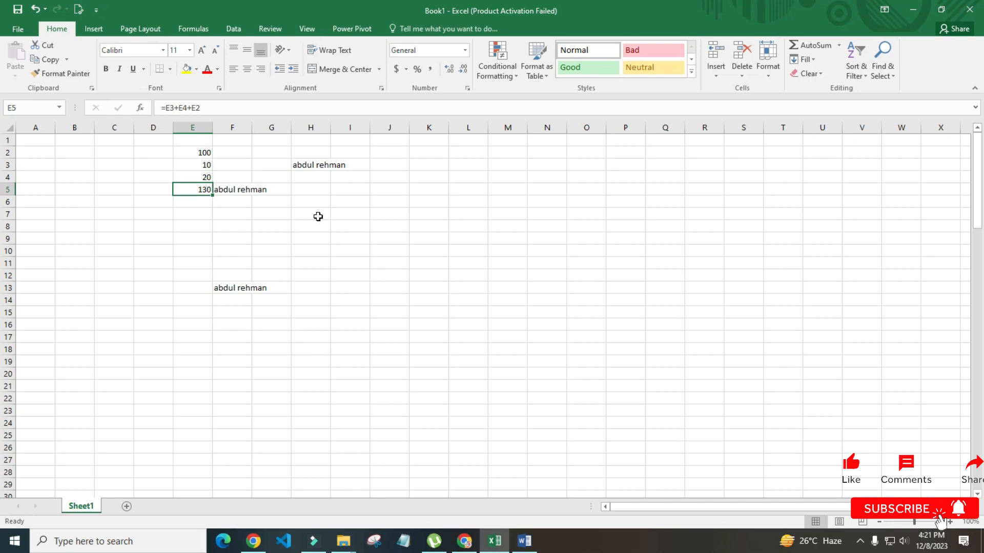
pyautogui.press('Up')
pyautogui.press('Up')
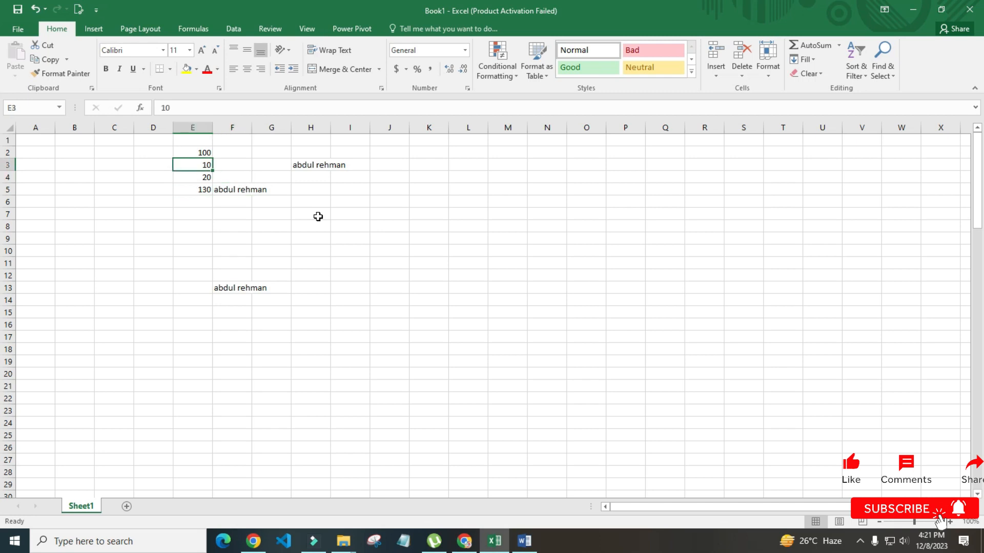
pyautogui.write('0')
pyautogui.press('Return')
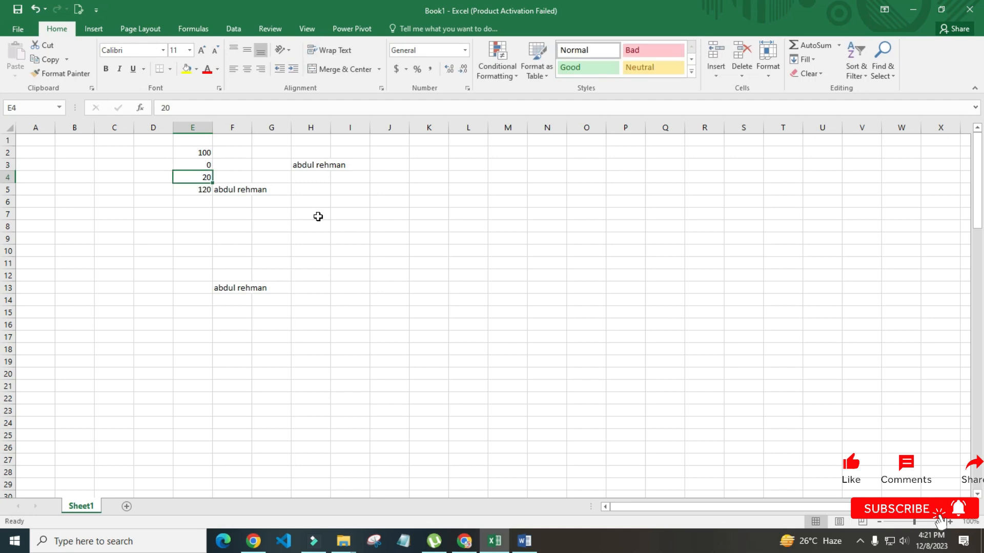
pyautogui.press('Up')
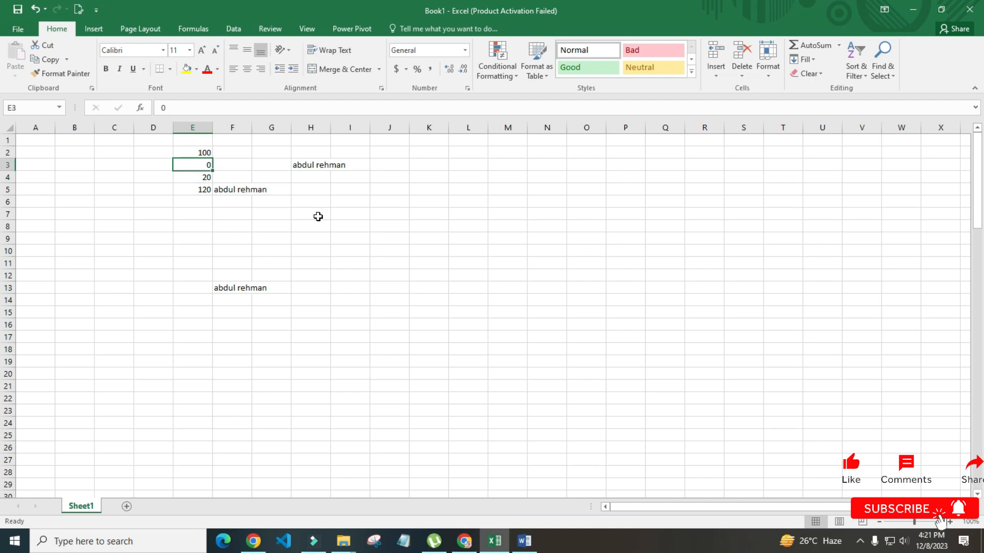
pyautogui.write('200')
pyautogui.press('Return')
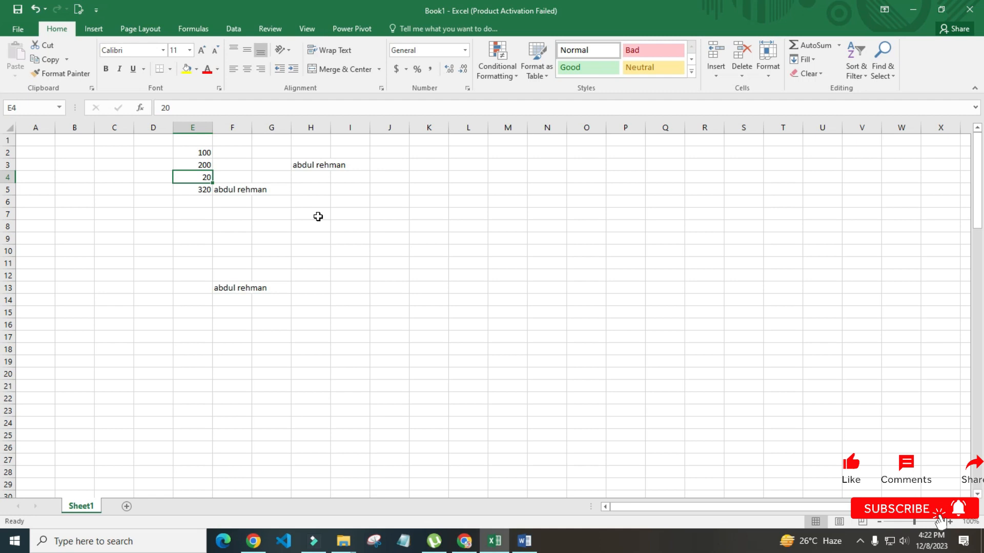
# Inspect the recalculated 320 total in E5 and the neighbouring cells F5, G5 and row 6
pyautogui.press('Down')
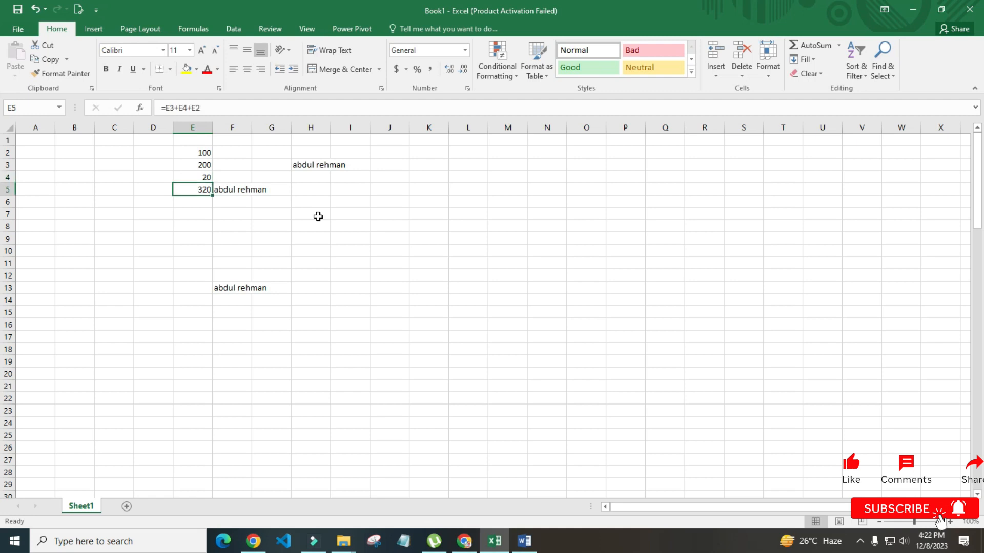
pyautogui.press('Down')
pyautogui.press('Down')
pyautogui.press('Up')
pyautogui.press('Up')
pyautogui.press('Right')
pyautogui.press('Left')
pyautogui.press('Right')
pyautogui.press('Right')
pyautogui.press('Left')
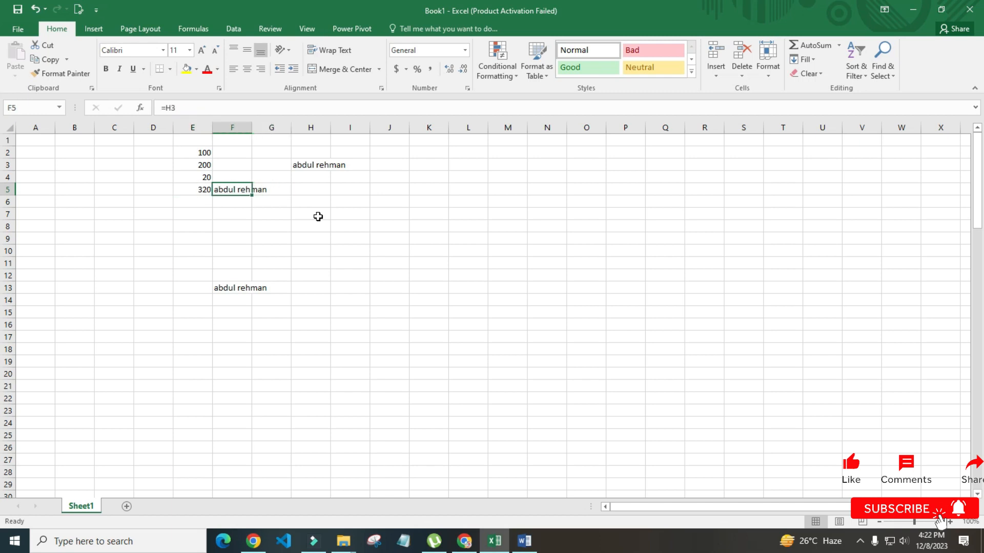
pyautogui.press('Right')
pyautogui.press('Down')
pyautogui.press('Left')
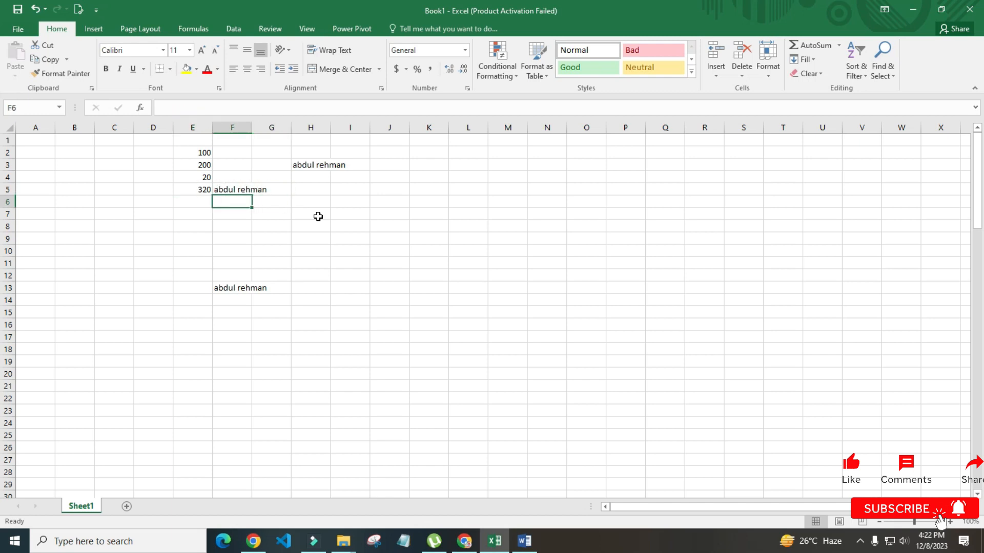
pyautogui.press('Right')
pyautogui.press('Left')
pyautogui.press('Right')
pyautogui.press('Right')
pyautogui.press('Right')
pyautogui.press('Left')
pyautogui.press('Left')
pyautogui.press('Left')
pyautogui.press('Left')
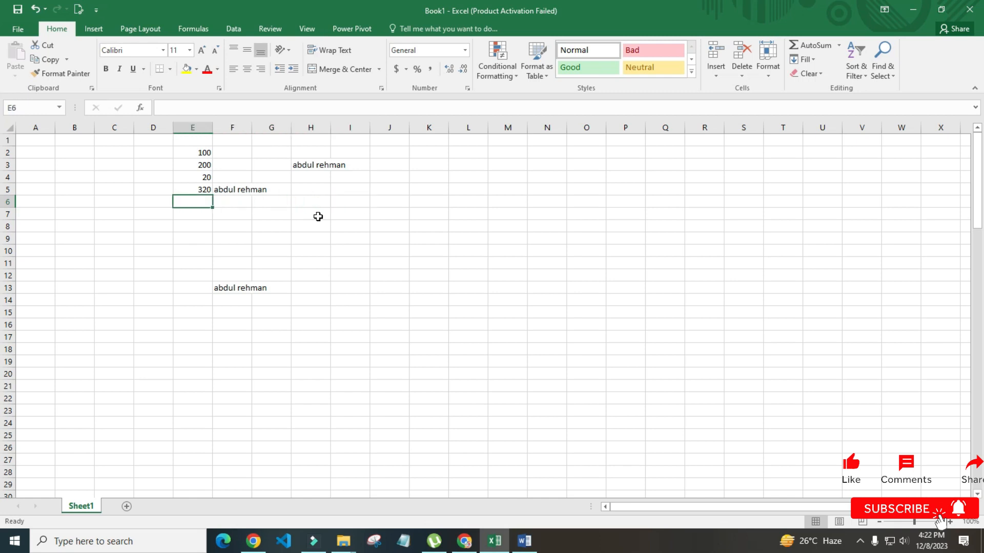
pyautogui.press('Left')
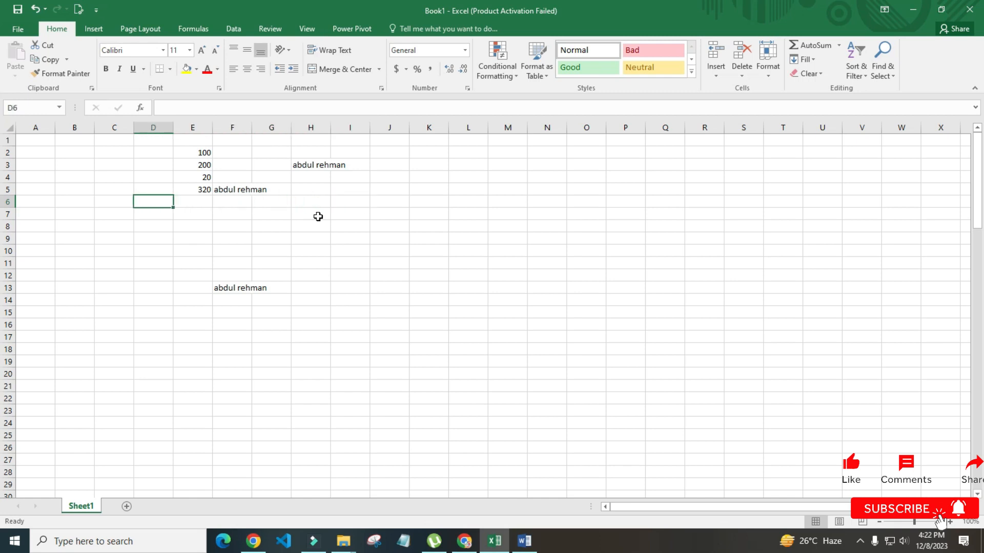
# Add a new blank worksheet, Sheet2, to the workbook
pyautogui.click(153, 299)
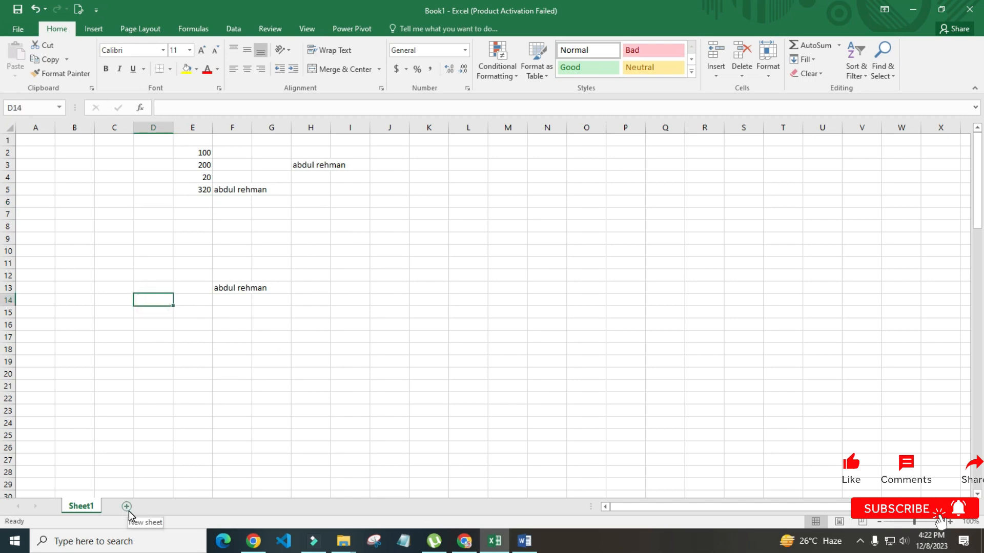
pyautogui.click(114, 435)
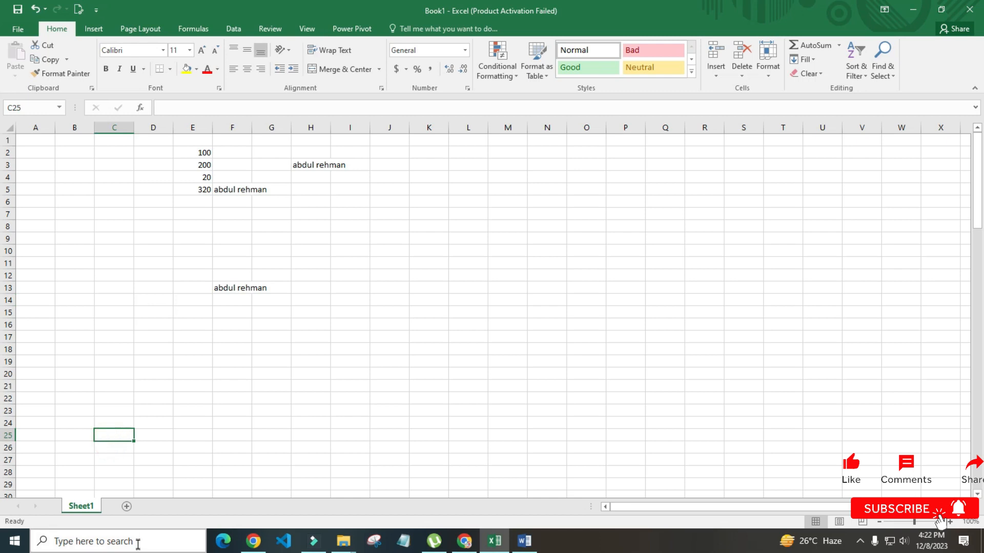
pyautogui.click(127, 507)
# Start typing the school name 'ali public schh==' into cell I1
pyautogui.click(53, 190)
pyautogui.moveTo(282, 158); pyautogui.dragTo(319, 153)
pyautogui.click(352, 139)
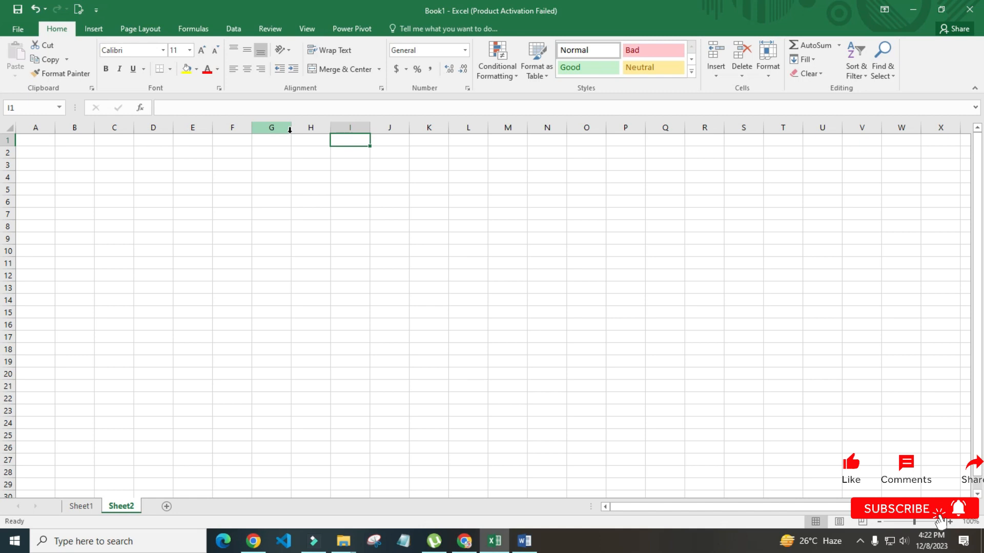
pyautogui.write('a')
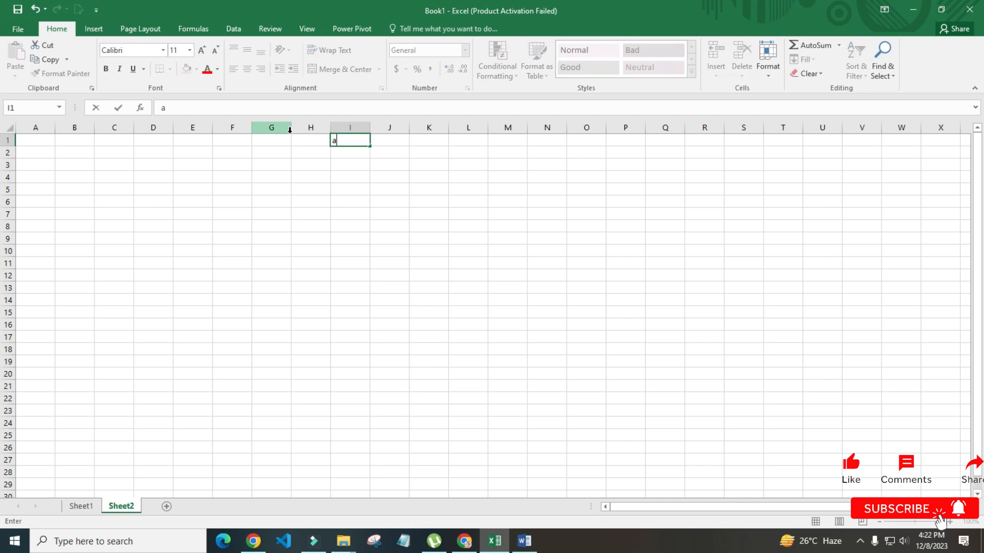
pyautogui.write('li public schh==')
# Correct I1 to 'ali public school', then enter 'mark sheet' in I2 and 'month Dec 2023' in I3
pyautogui.press('BackSpace')
pyautogui.press('BackSpace')
pyautogui.press('BackSpace')
pyautogui.press('BackSpace')
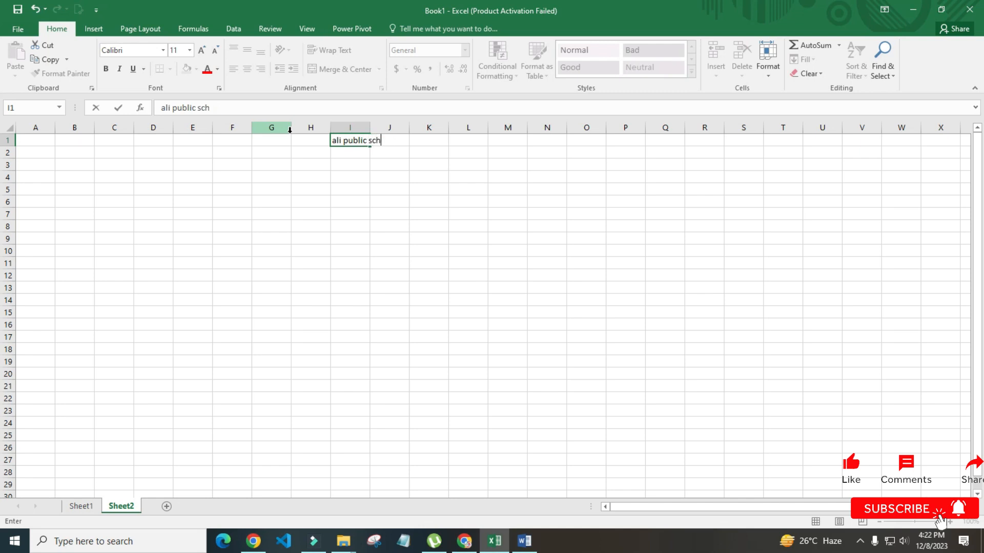
pyautogui.write('hool')
pyautogui.press('Return')
pyautogui.click(348, 176)
pyautogui.click(355, 153)
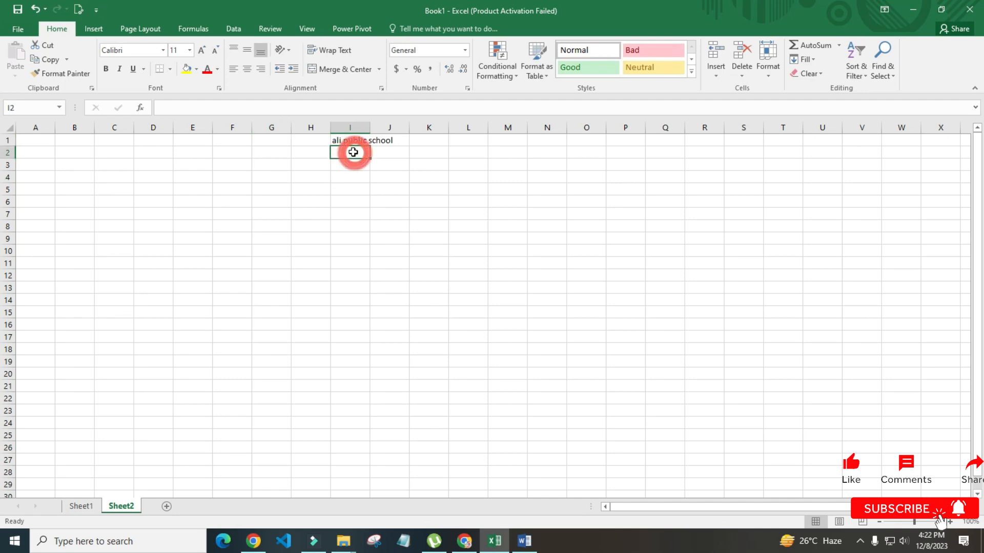
pyautogui.write('mark sheet')
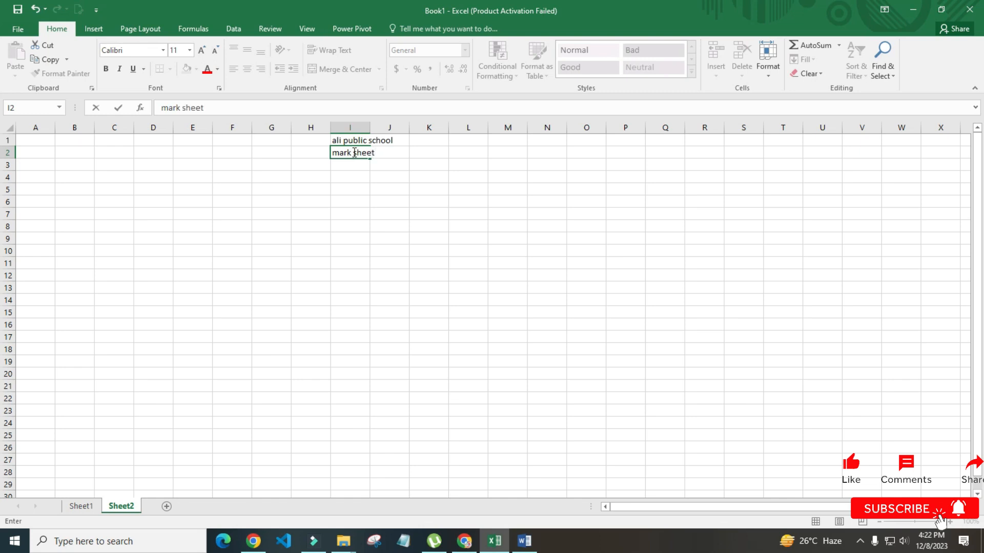
pyautogui.press('Return')
pyautogui.write('mo')
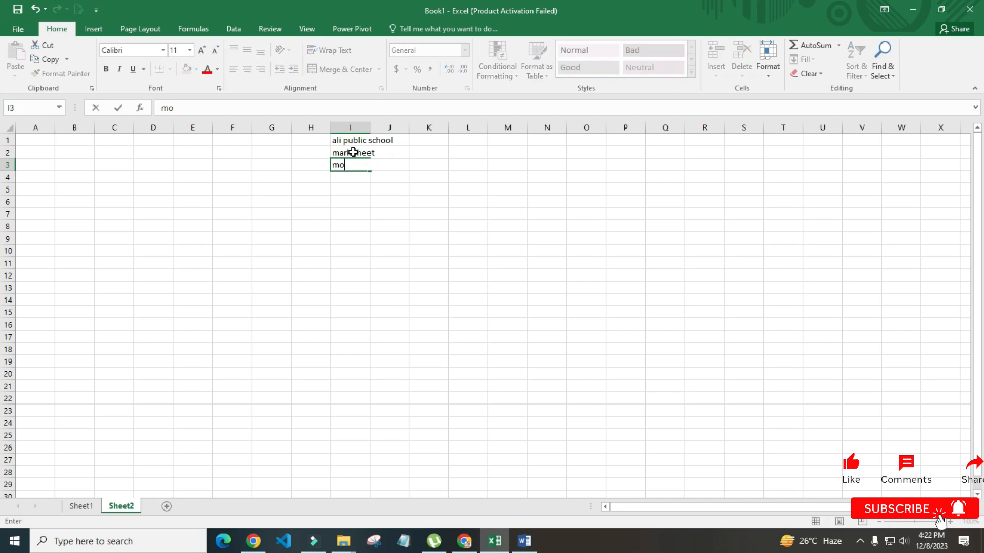
pyautogui.write('o')
pyautogui.press('BackSpace')
pyautogui.write('nth Dec 2023')
pyautogui.press('Return')
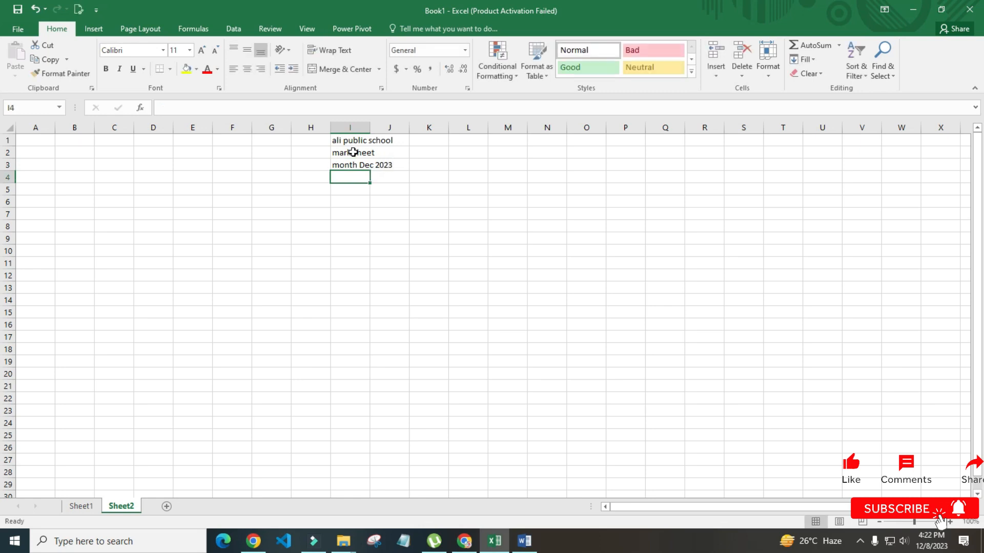
# Enlarge the 'ali public school' heading in I1 to font size 20
pyautogui.click(406, 271)
pyautogui.click(339, 289)
pyautogui.click(284, 263)
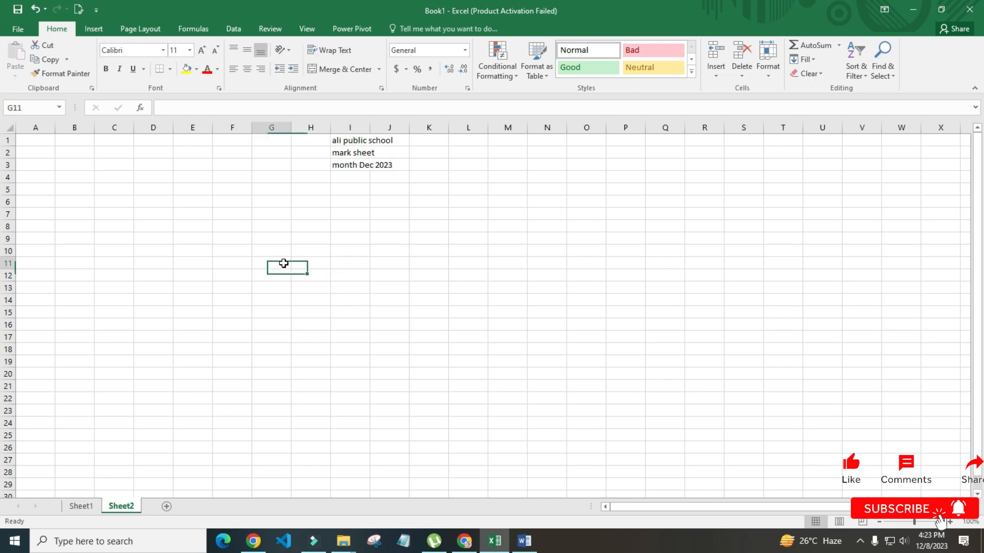
pyautogui.click(340, 140)
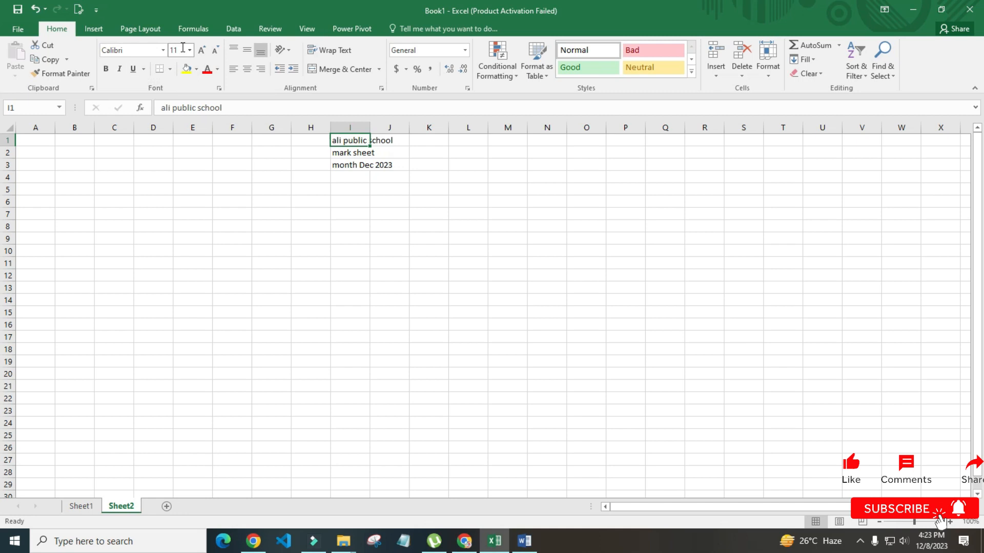
pyautogui.click(203, 50)
pyautogui.click(203, 50)
pyautogui.click(203, 50)
pyautogui.click(203, 50)
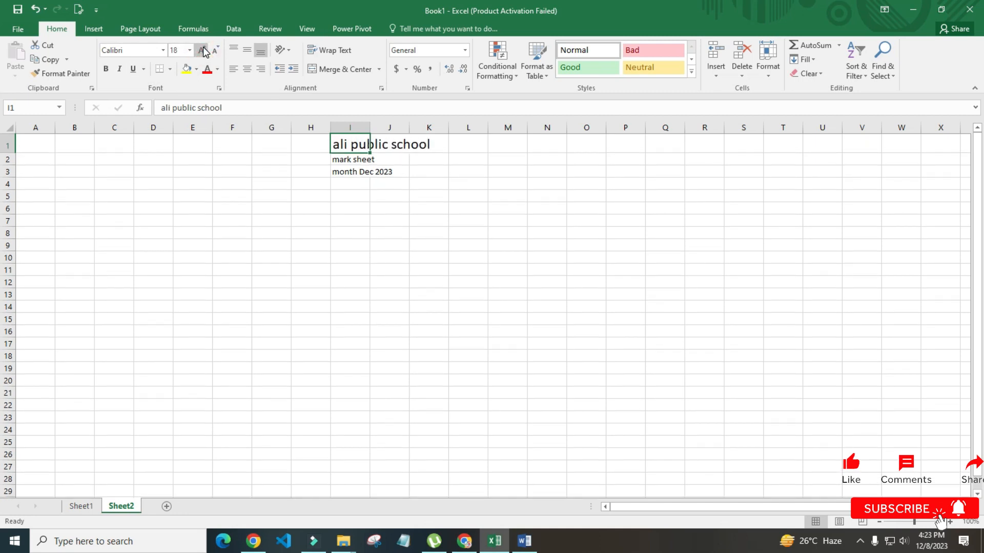
pyautogui.click(203, 50)
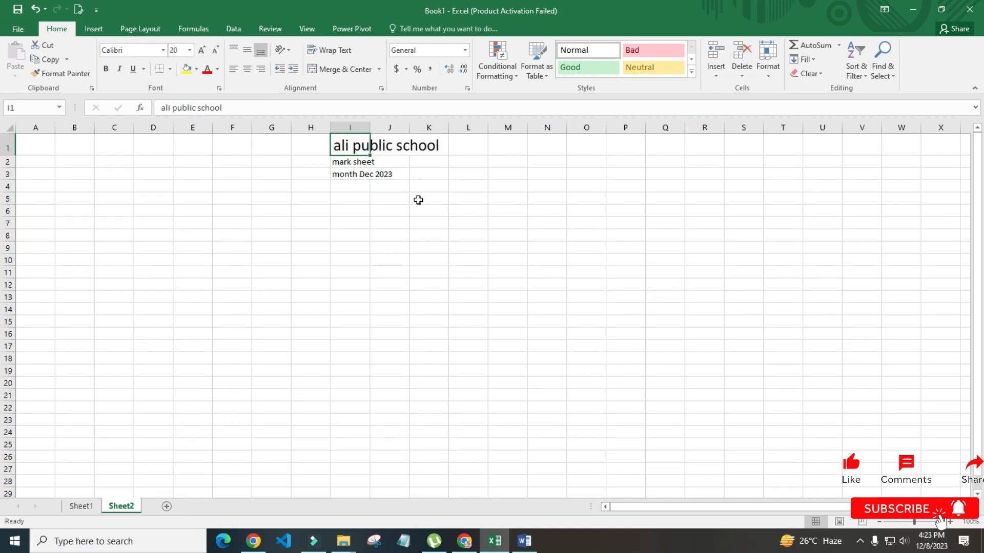
pyautogui.click(423, 245)
pyautogui.click(345, 161)
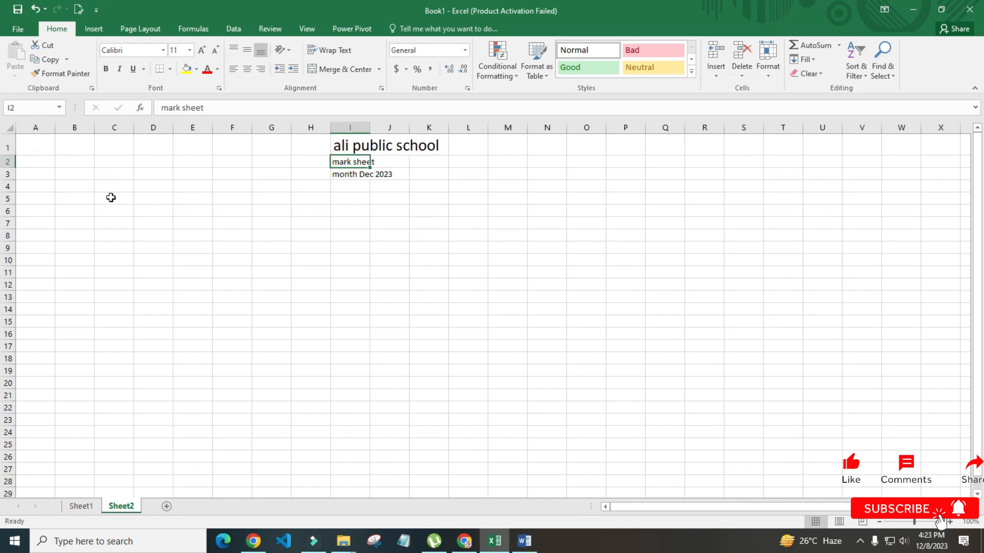
pyautogui.click(307, 222)
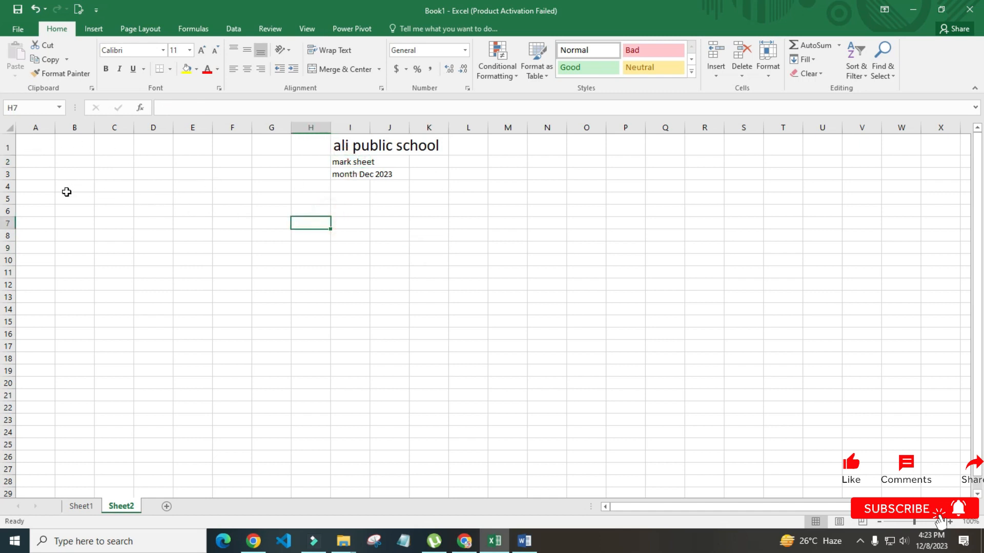
pyautogui.click(46, 202)
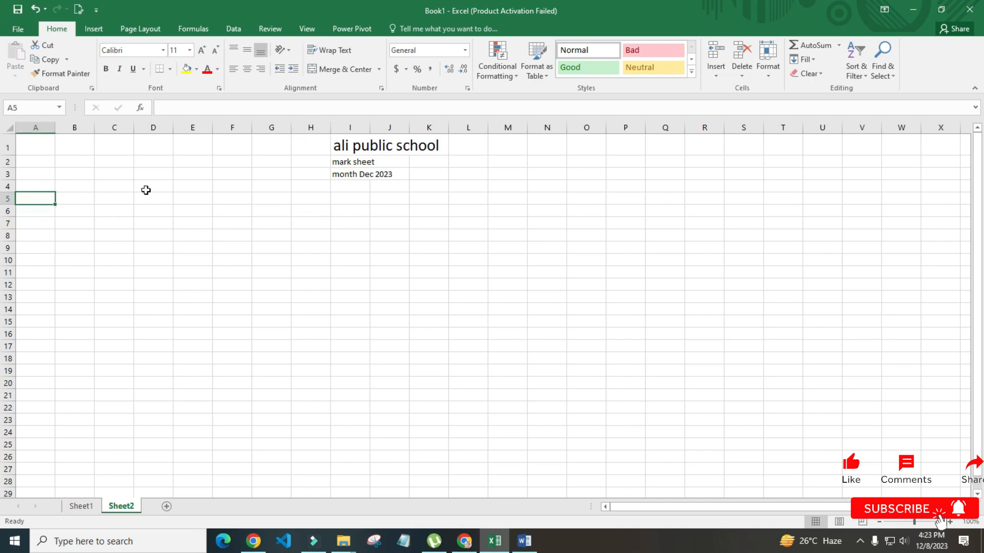
# Enter the headings Roll No. and Name in A5 and B5
pyautogui.write('Roll')
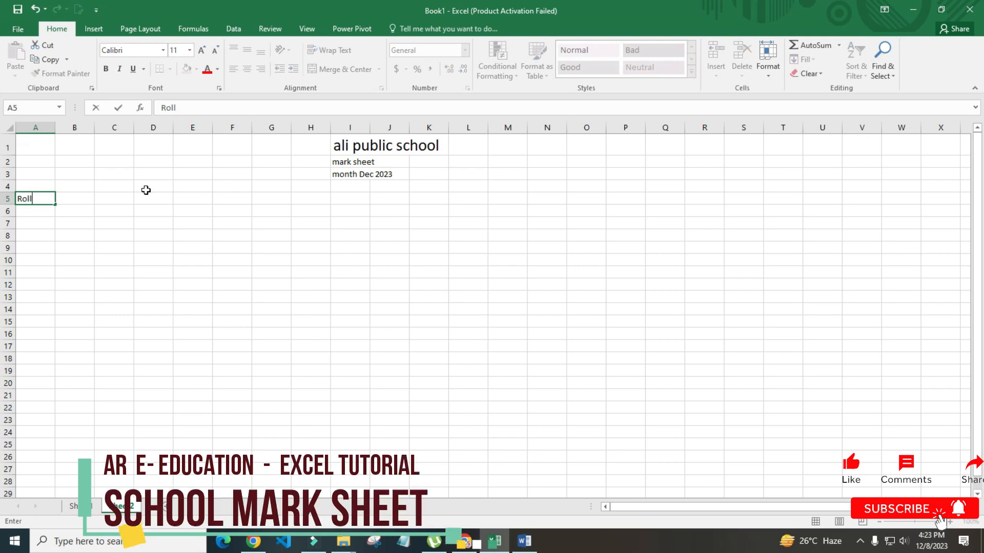
pyautogui.write(' No.')
pyautogui.press('Tab')
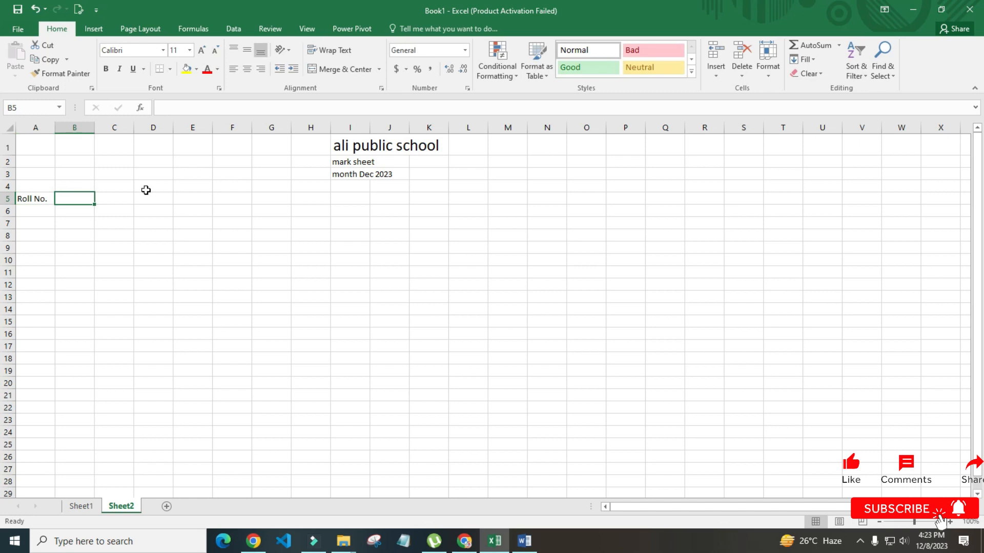
pyautogui.write('Nam')
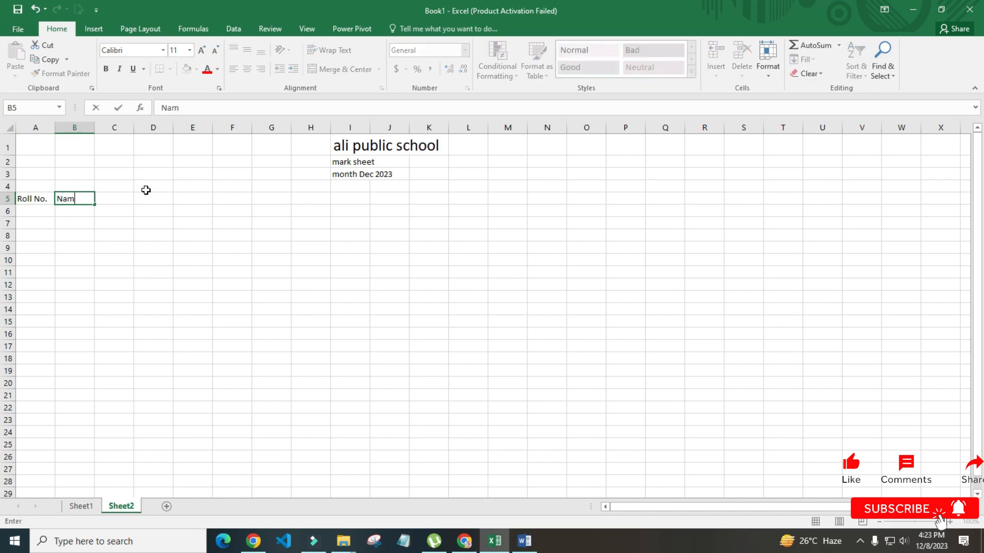
pyautogui.write('e')
pyautogui.press('Tab')
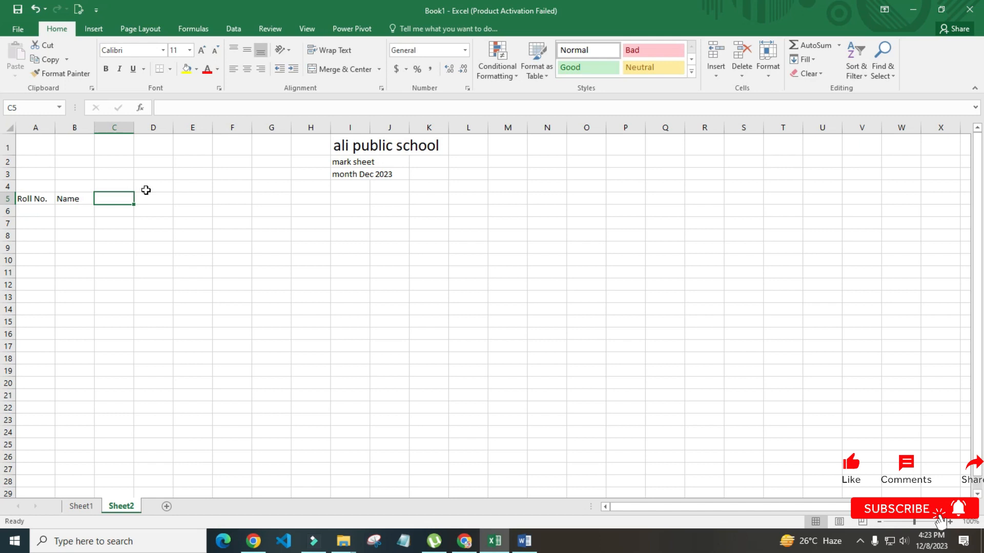
# Label cell I4 'classs VI'
pyautogui.click(348, 186)
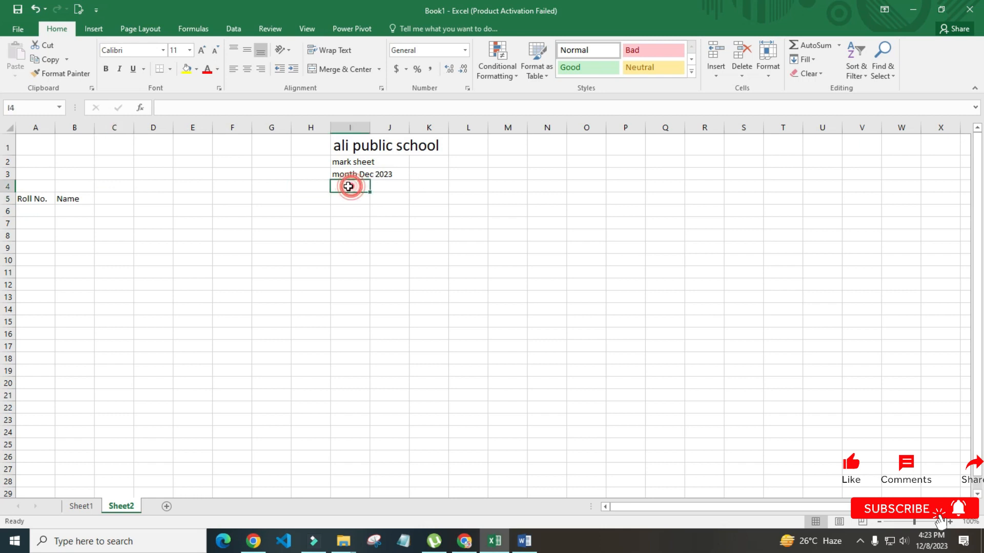
pyautogui.write('class')
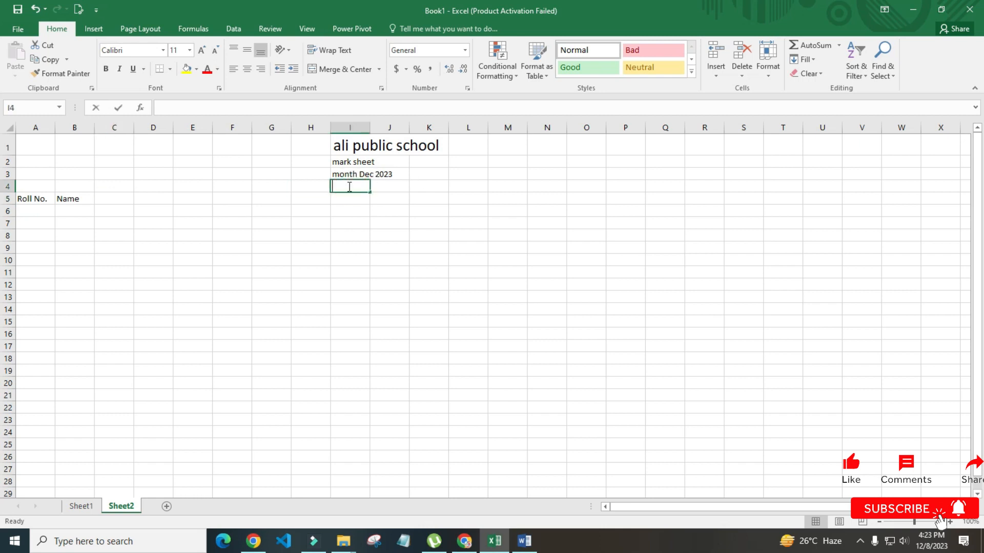
pyautogui.write('s')
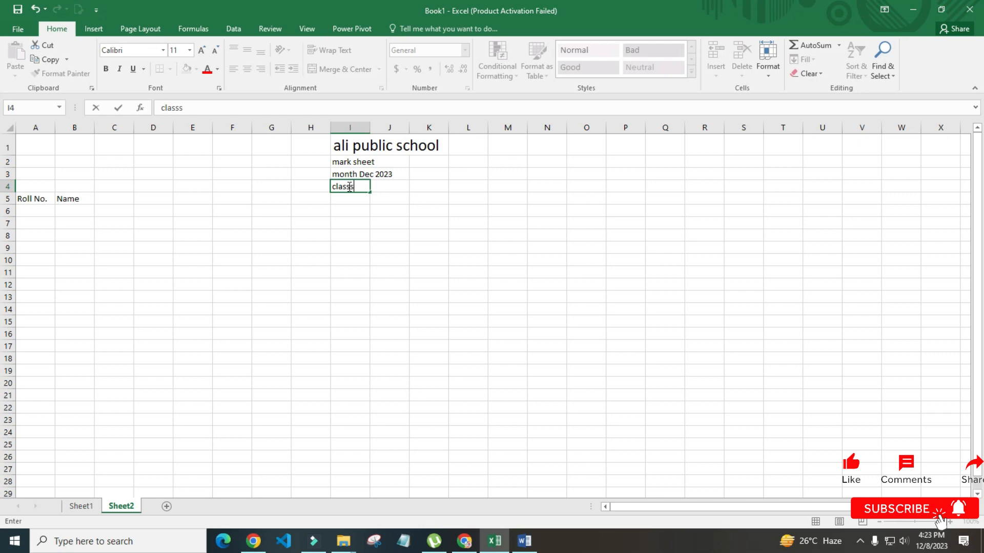
pyautogui.press('Return')
pyautogui.click(349, 187)
pyautogui.doubleClick(364, 183)
pyautogui.write('VI')
pyautogui.click(356, 246)
pyautogui.click(230, 211)
# Fill C5:J5 with the headings Math, Eng, Urdu, isl, sst, sci, Drawing and Total
pyautogui.click(127, 196)
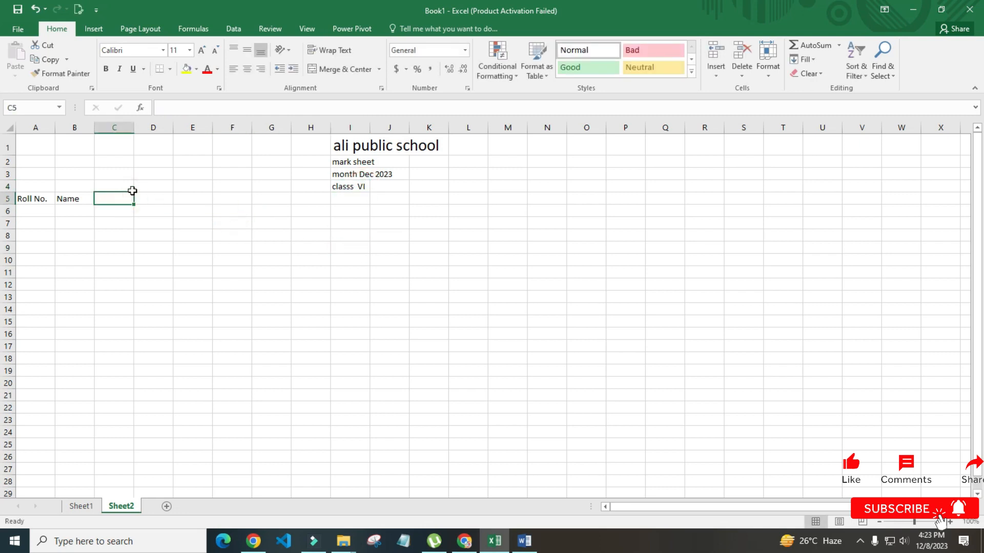
pyautogui.write('Math')
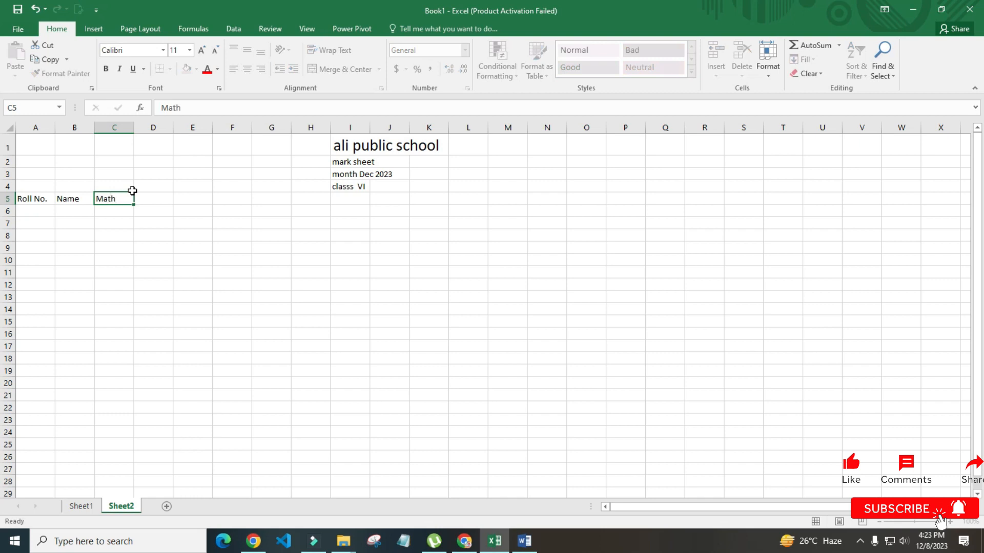
pyautogui.press('Tab')
pyautogui.write('E')
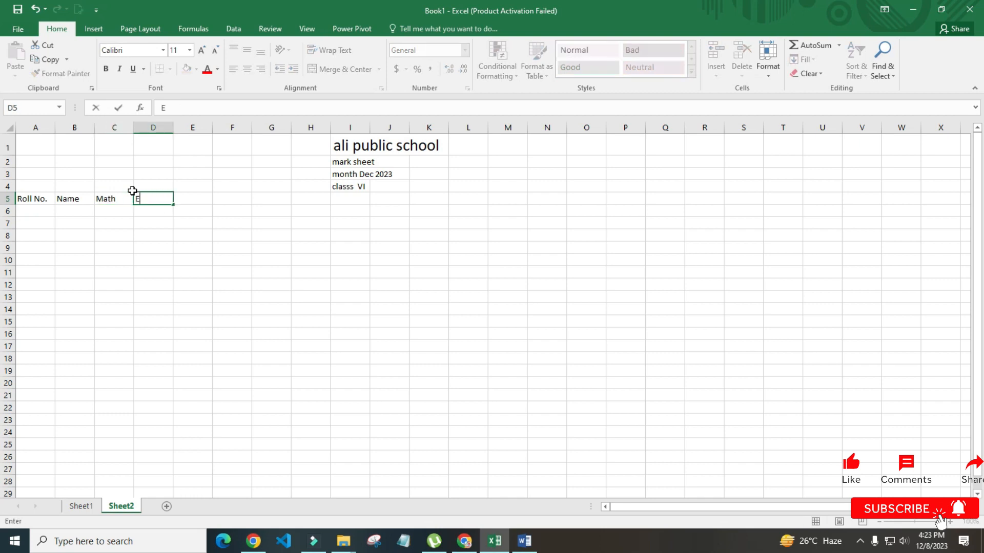
pyautogui.write('ng')
pyautogui.press('Tab')
pyautogui.write('Urd')
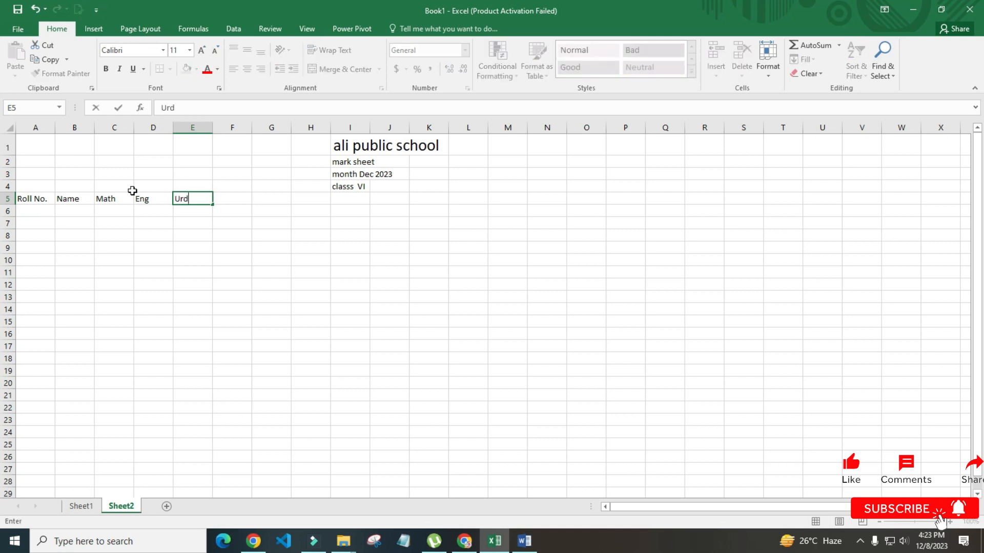
pyautogui.write('u')
pyautogui.press('Tab')
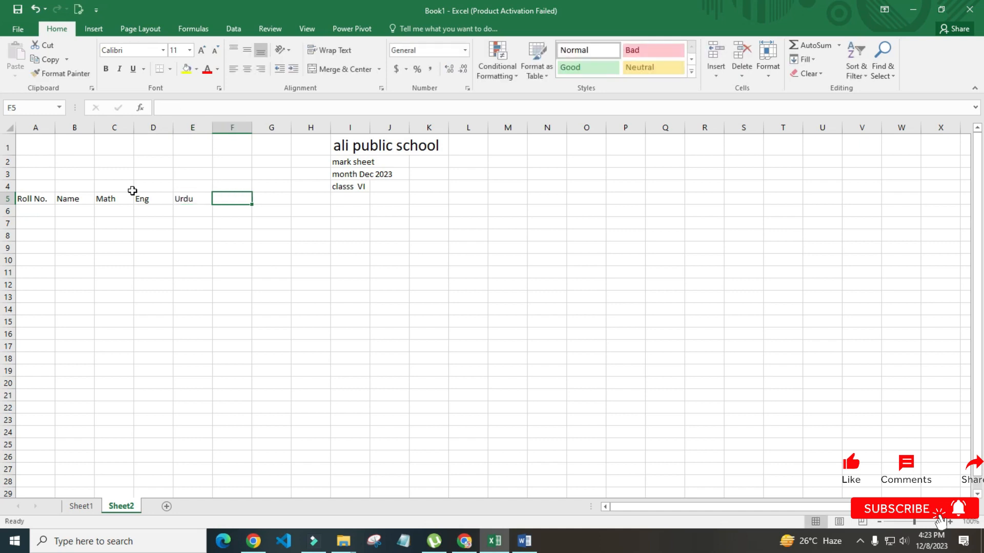
pyautogui.write('isl')
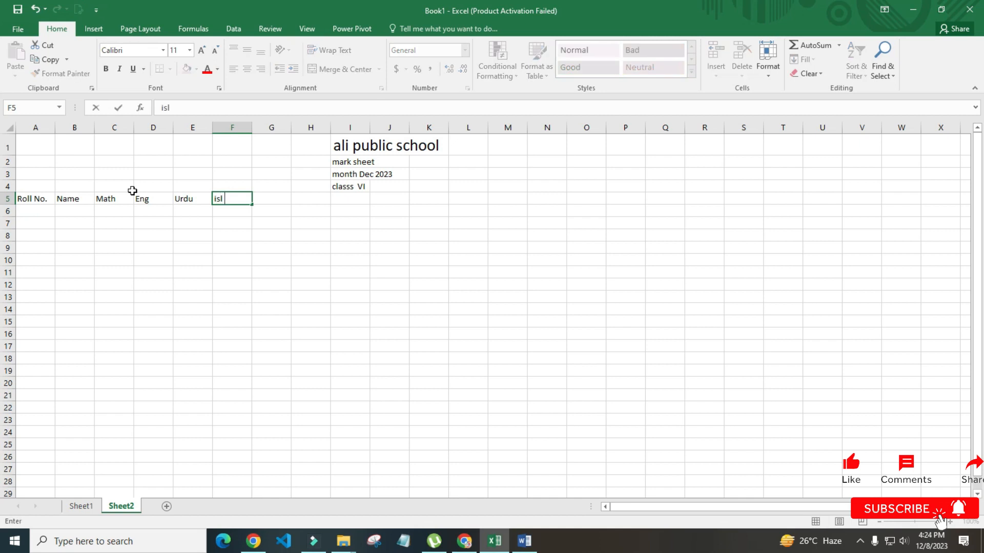
pyautogui.press('Tab')
pyautogui.write('sst')
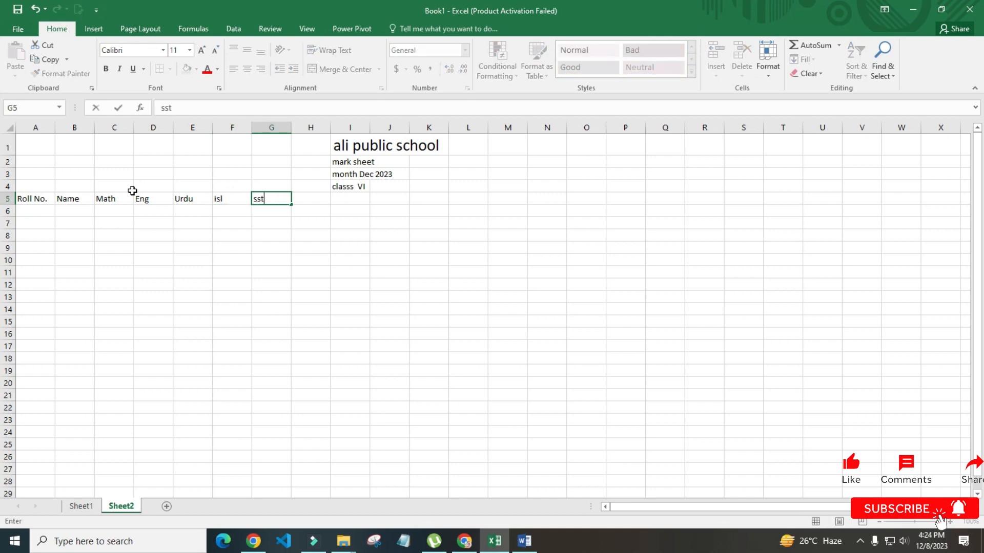
pyautogui.press('Tab')
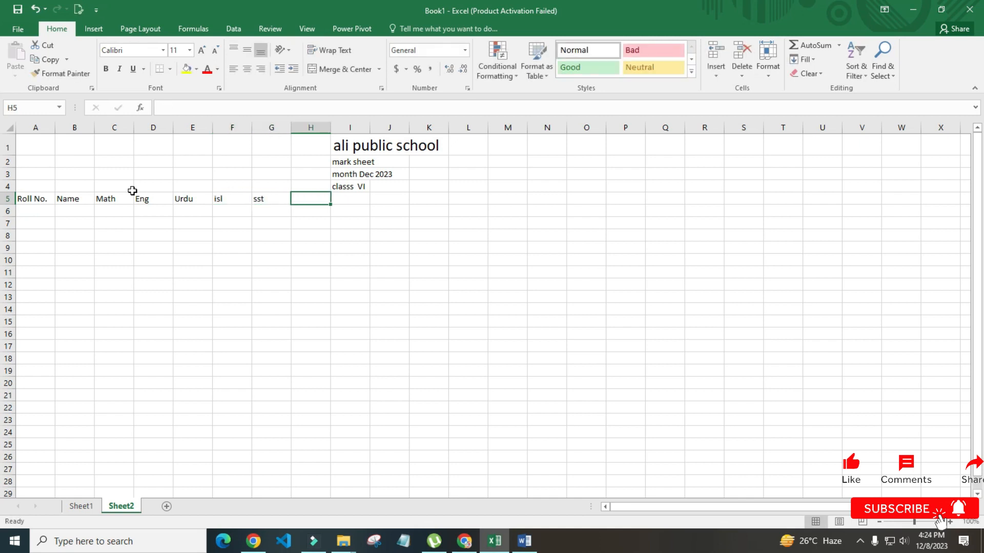
pyautogui.write('sci')
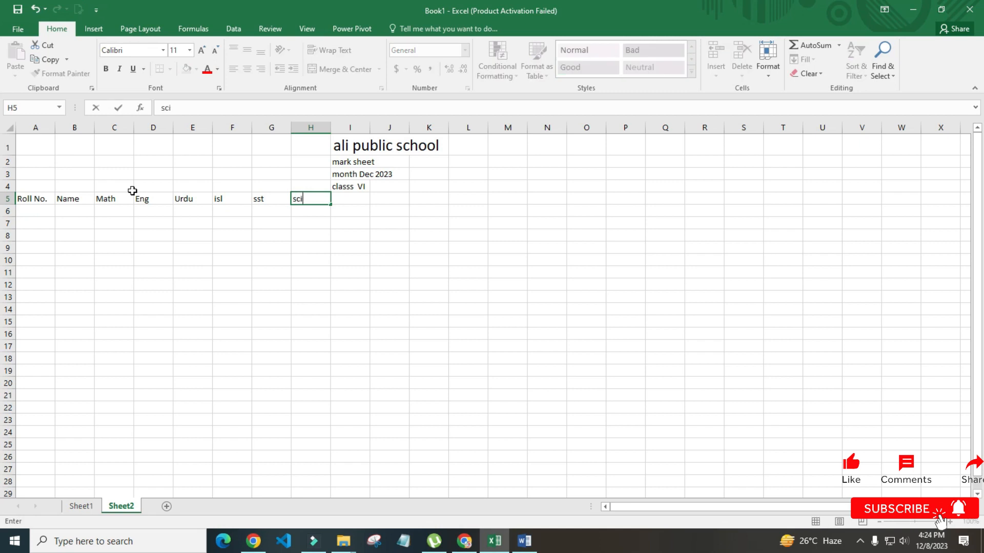
pyautogui.press('Tab')
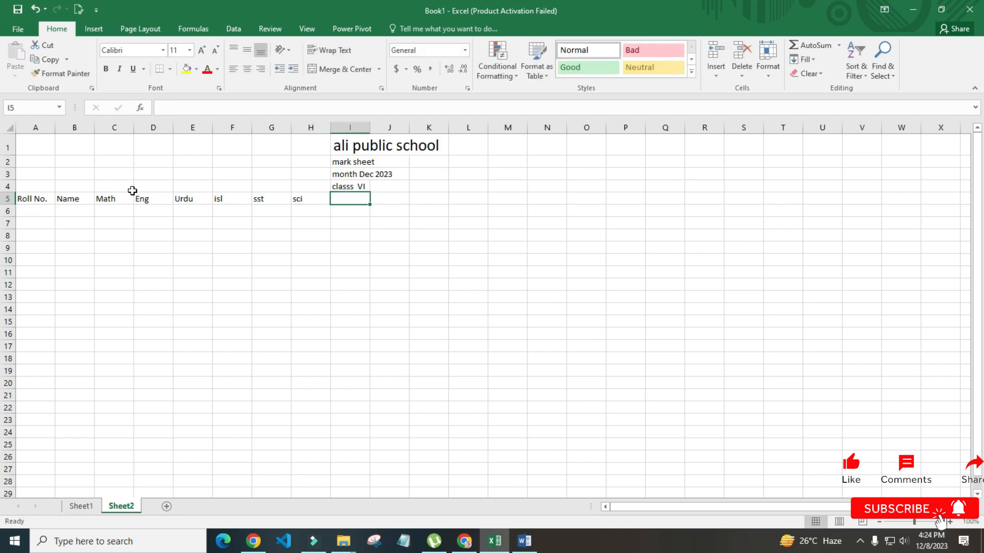
pyautogui.write('Drawing')
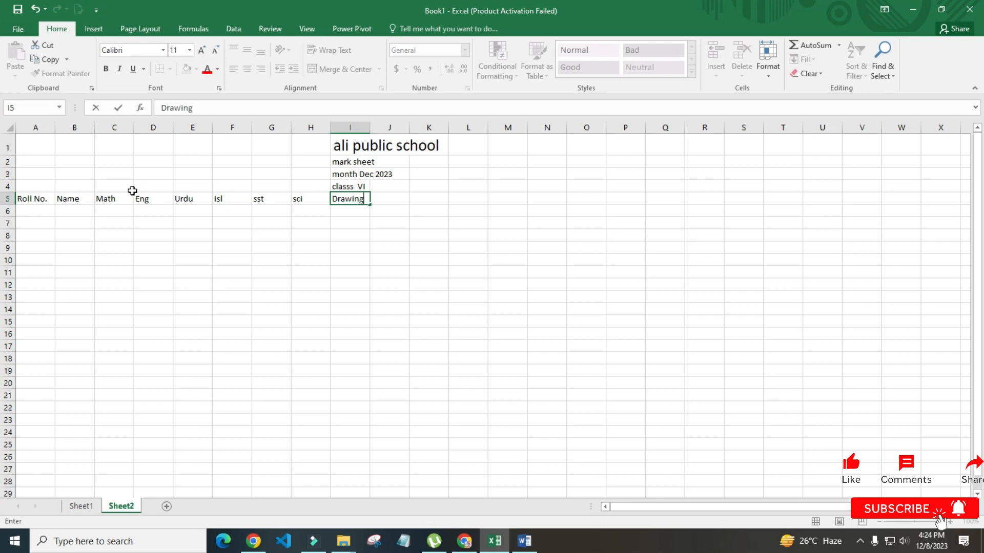
pyautogui.press('Tab')
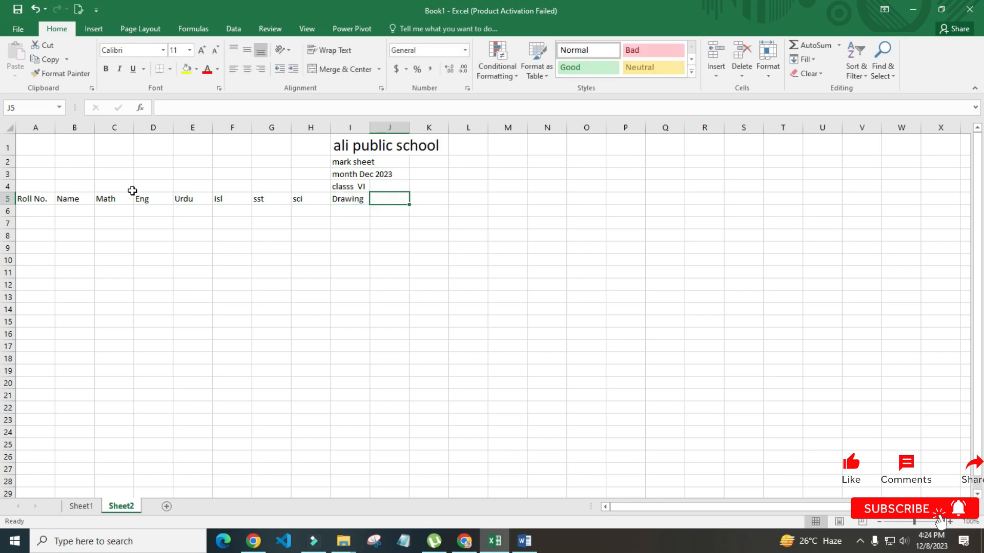
pyautogui.write('To')
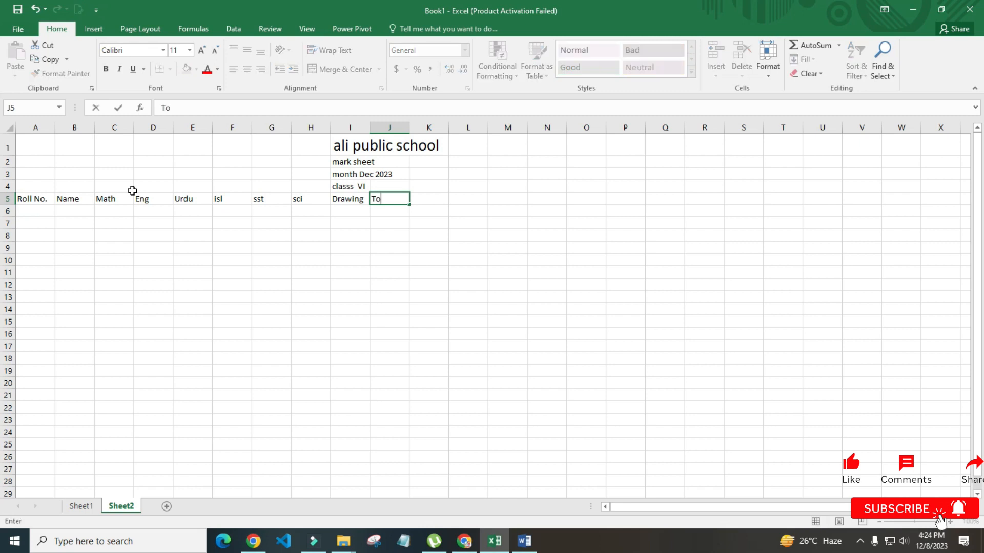
pyautogui.write('tal')
pyautogui.press('Return')
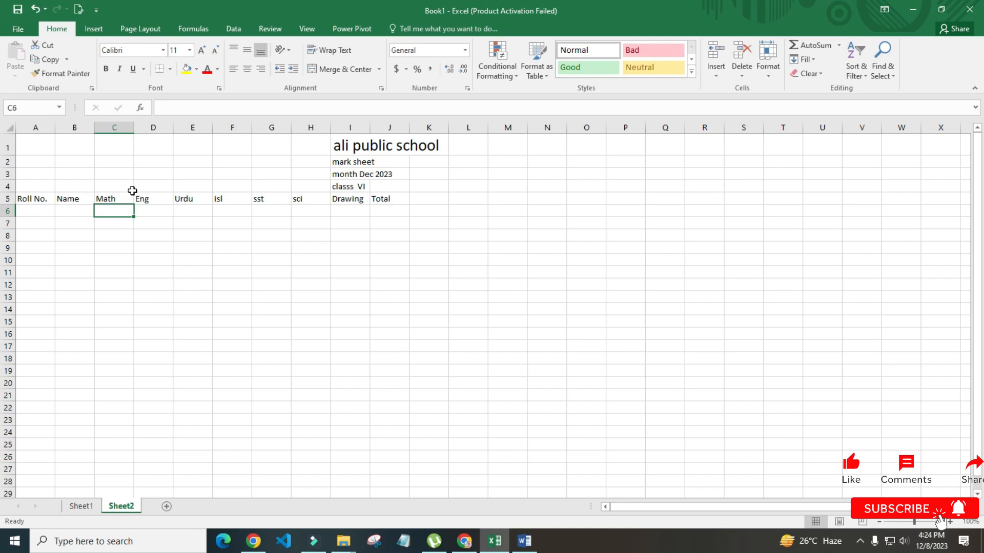
pyautogui.press('Left')
pyautogui.press('Left')
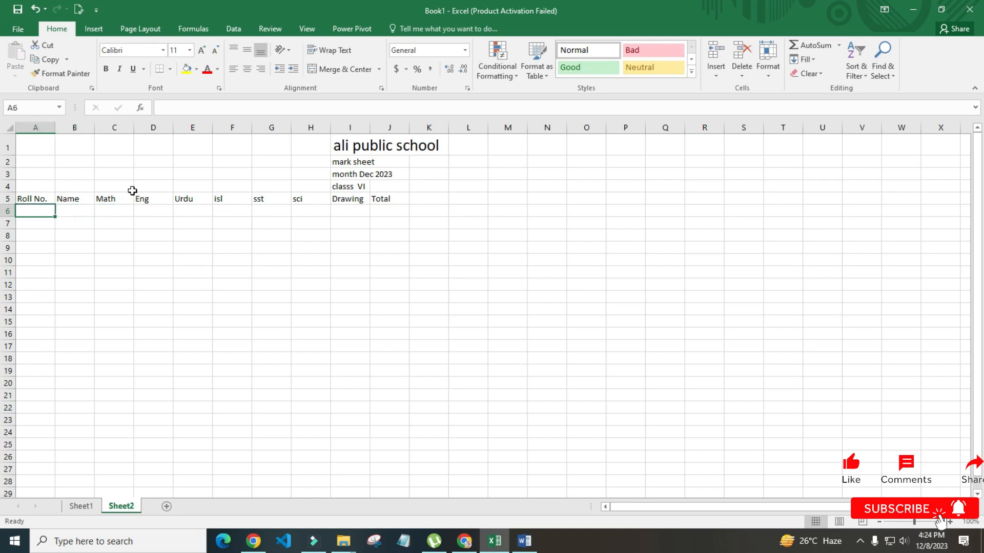
# Enter roll number 1021 and the student's name in A6 and B6
pyautogui.write('1021')
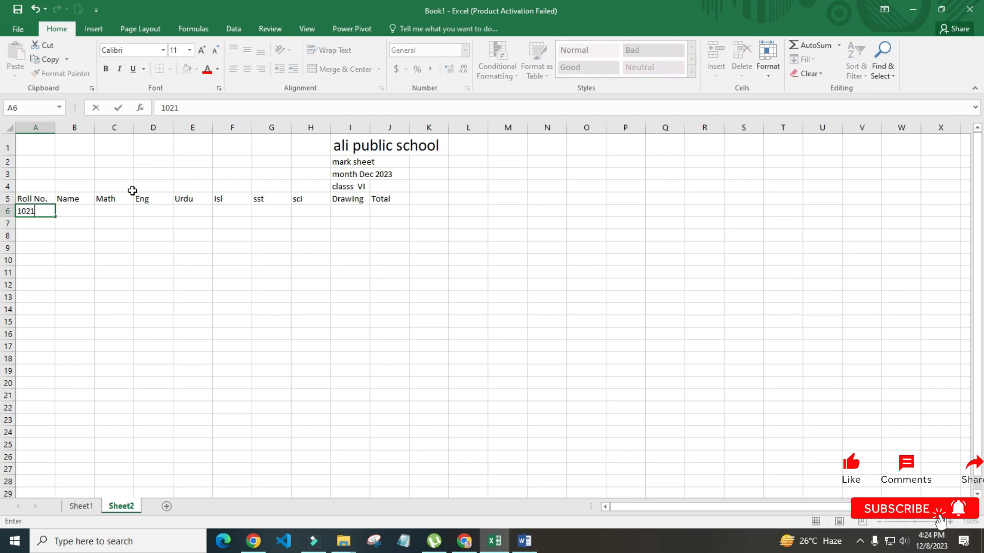
pyautogui.press('Tab')
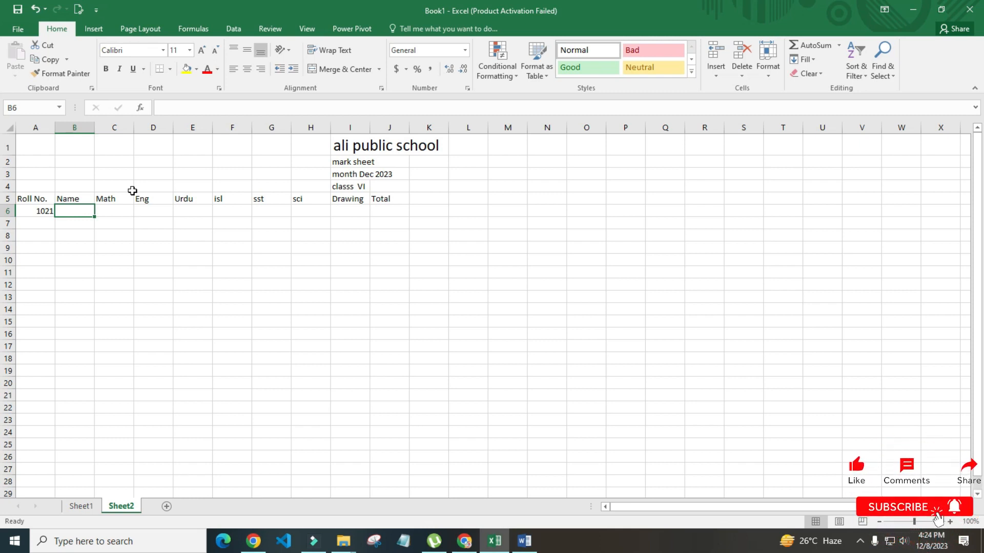
pyautogui.write('f')
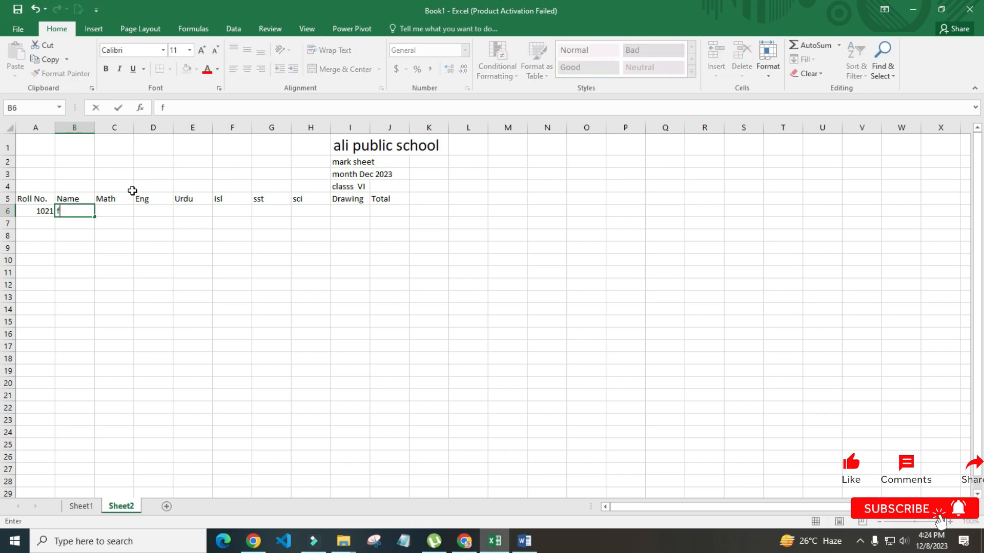
pyautogui.write('arooq')
pyautogui.press('Tab')
# Enter the subject marks 55, 45, 70, 89, 45, 50, 50, correcting sci and Drawing to 50
pyautogui.write('55')
pyautogui.press('Tab')
pyautogui.write('45')
pyautogui.press('Tab')
pyautogui.write('70')
pyautogui.press('Tab')
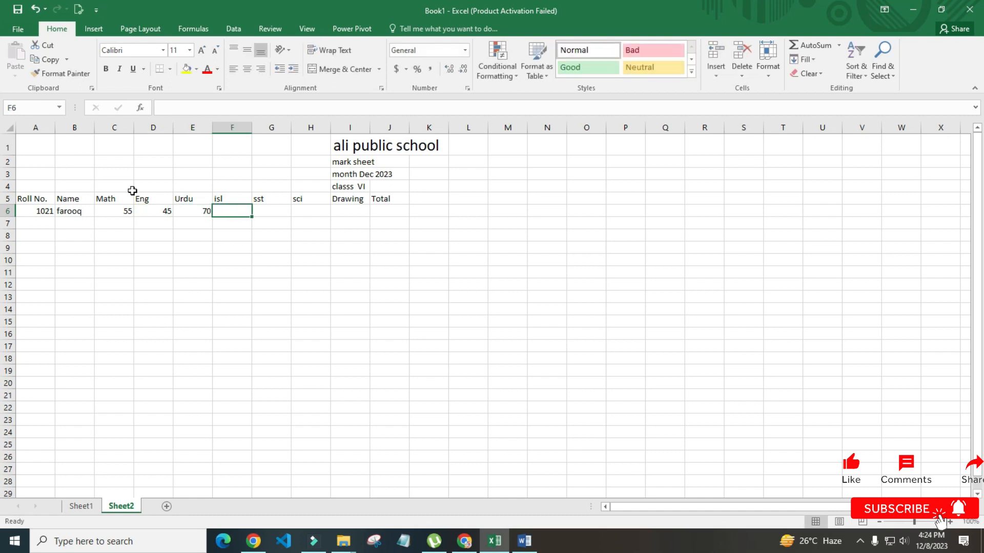
pyautogui.write('89')
pyautogui.press('Tab')
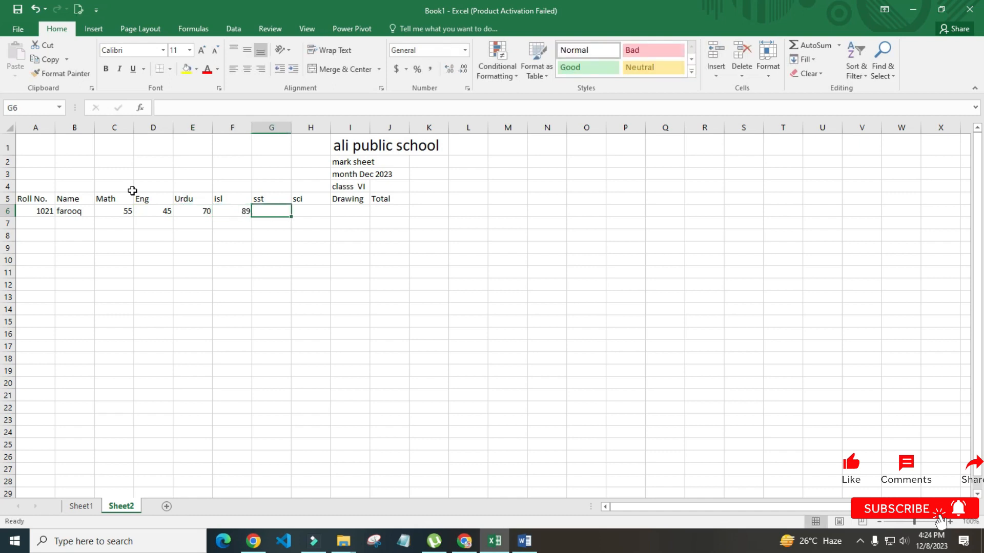
pyautogui.write('45')
pyautogui.press('Tab')
pyautogui.write('20')
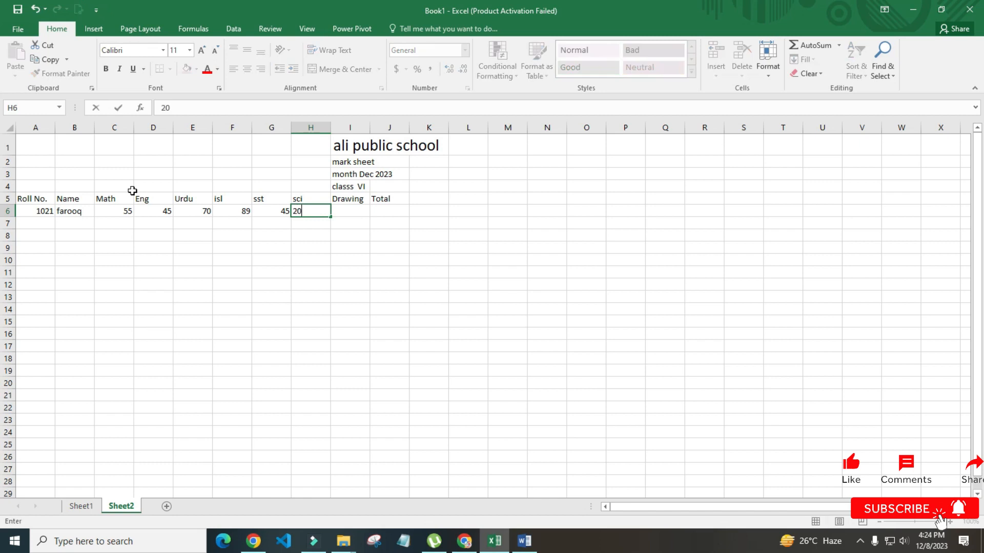
pyautogui.press('Tab')
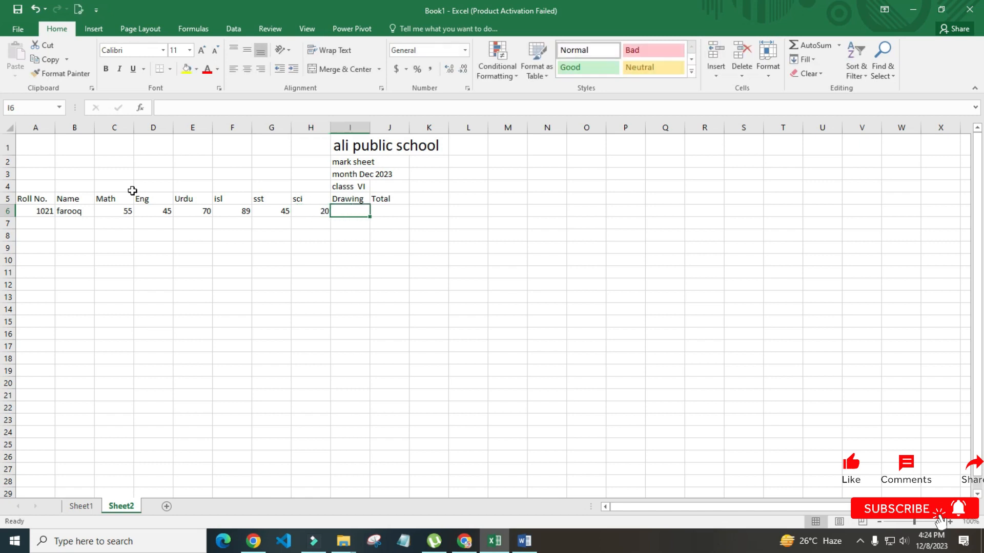
pyautogui.write('10')
pyautogui.press('Tab')
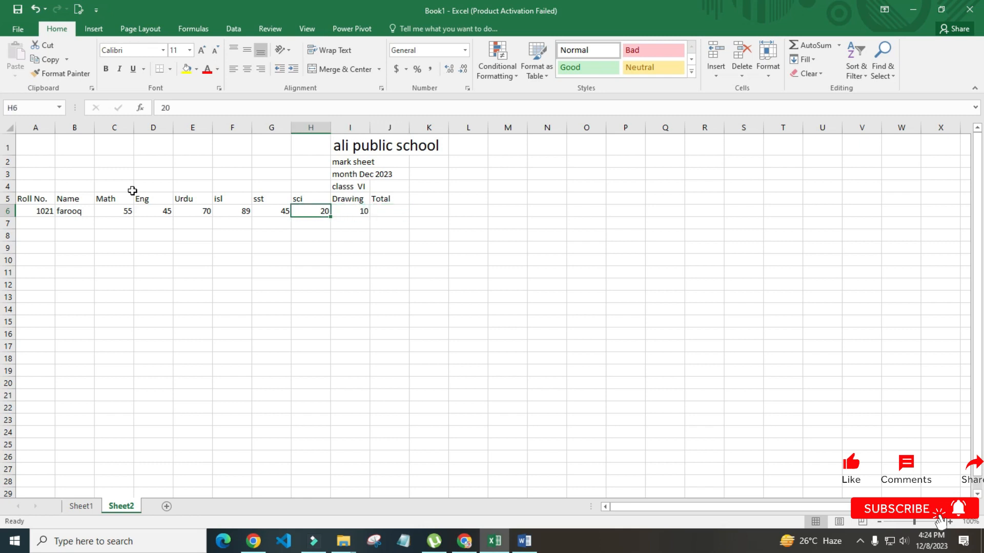
pyautogui.write('50')
pyautogui.press('Tab')
pyautogui.write('50')
pyautogui.press('Tab')
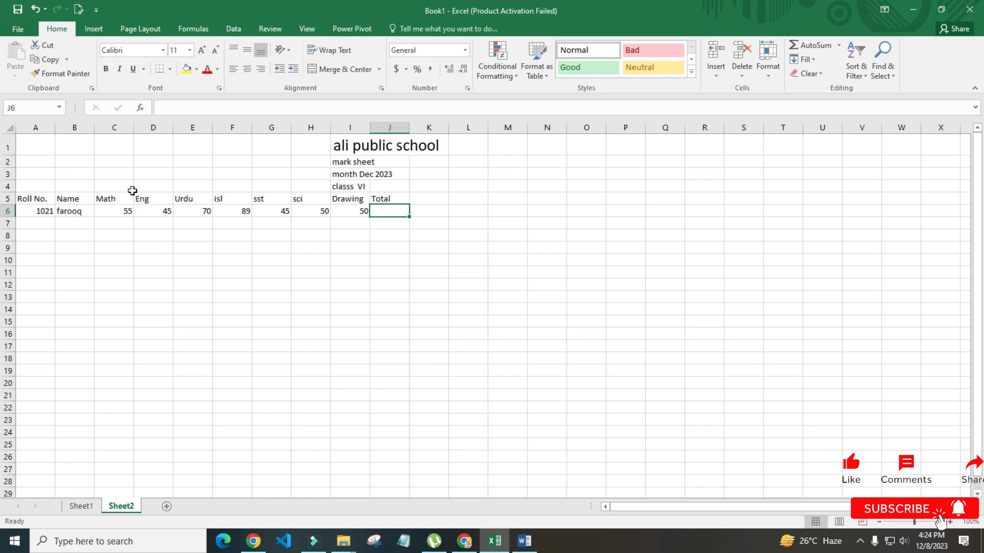
# Enter =c6+d6+e6+f6+g6+h6+i6 in J6 so the Total shows 404
pyautogui.write('=')
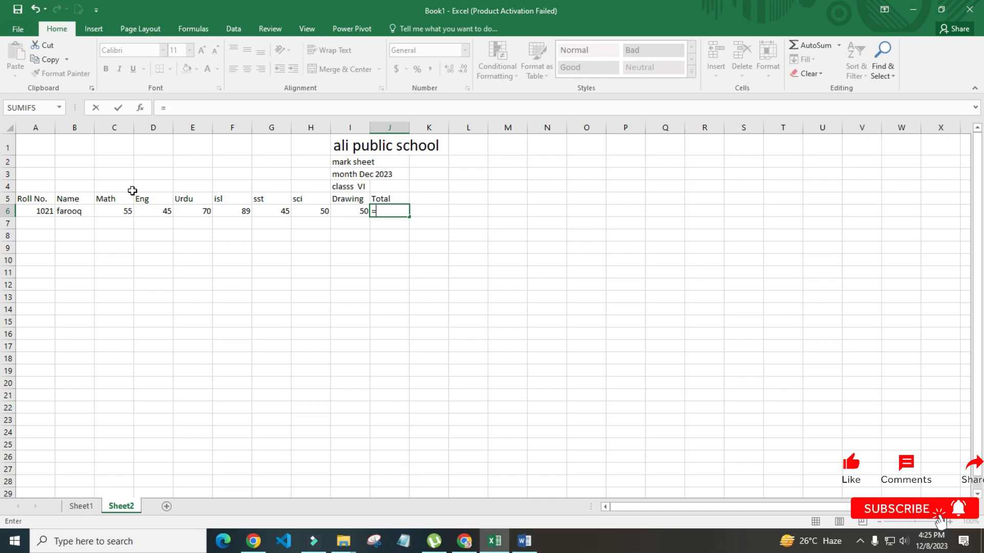
pyautogui.write('c6')
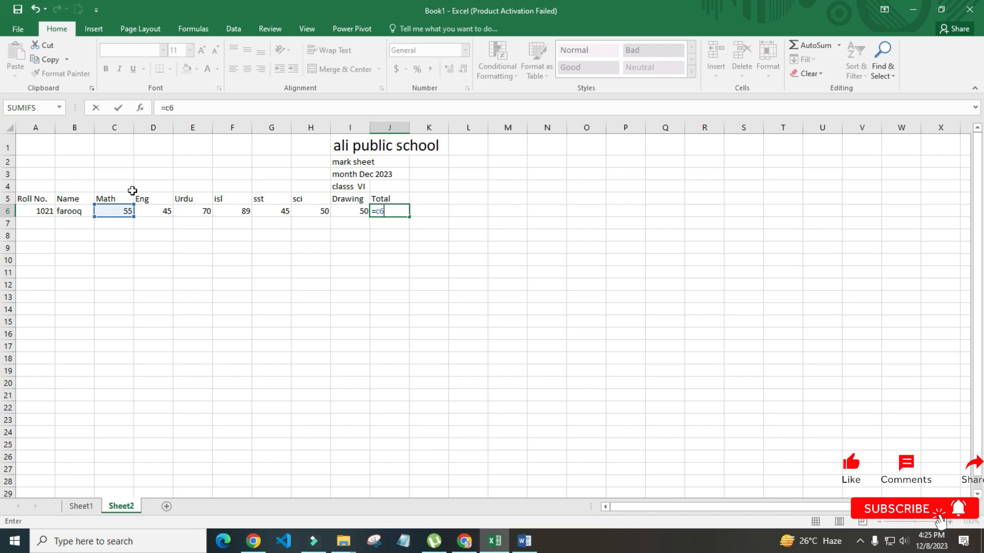
pyautogui.write('d6')
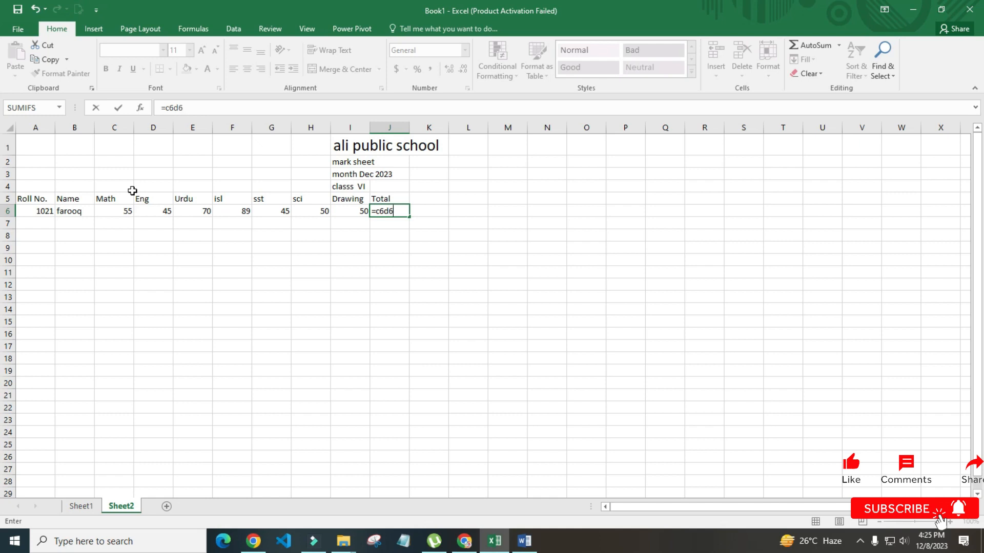
pyautogui.press('BackSpace')
pyautogui.press('BackSpace')
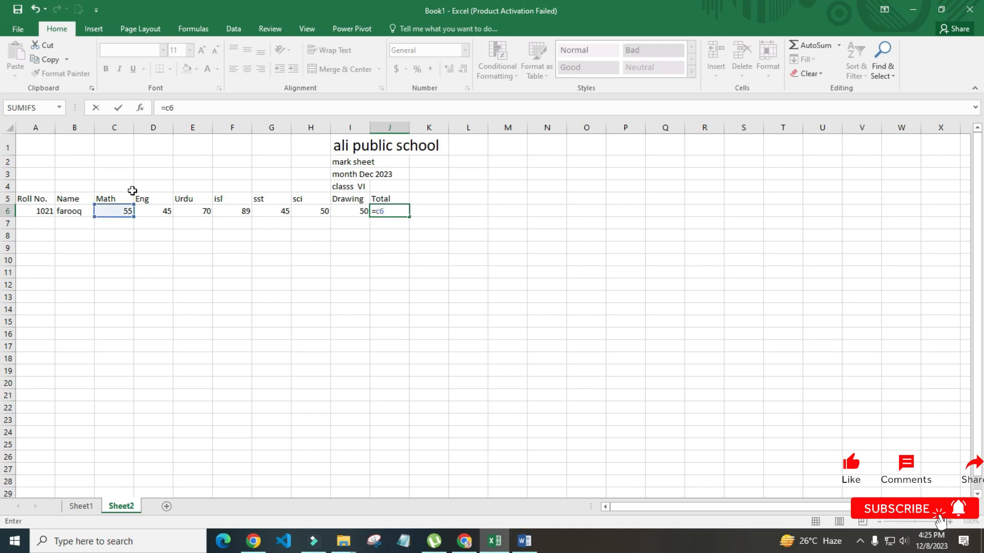
pyautogui.write('+d6')
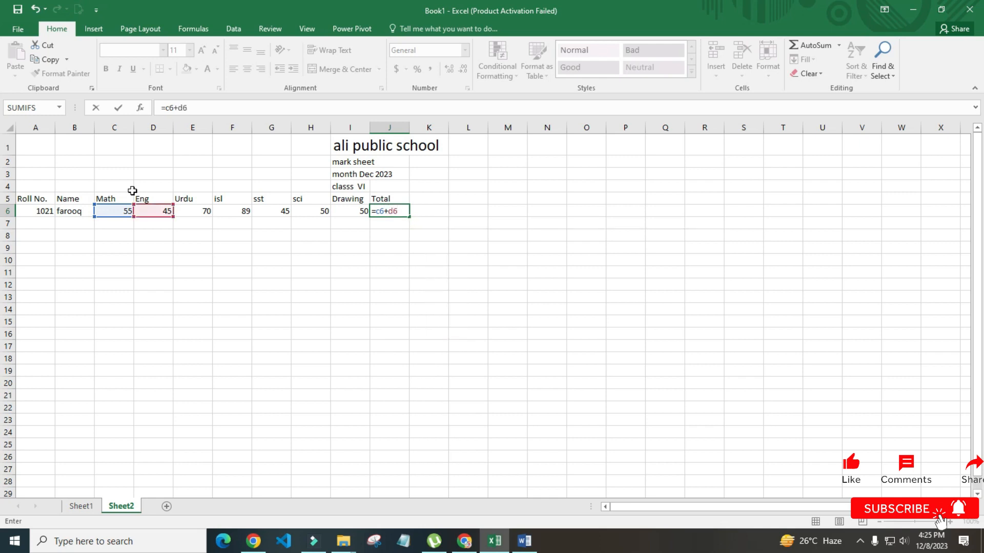
pyautogui.write('+e6')
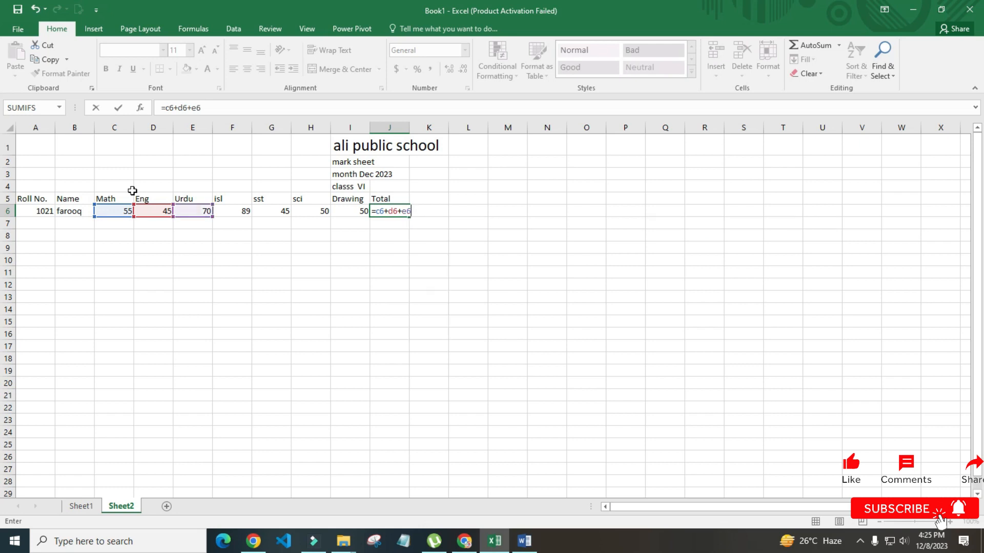
pyautogui.write('+')
pyautogui.write('f')
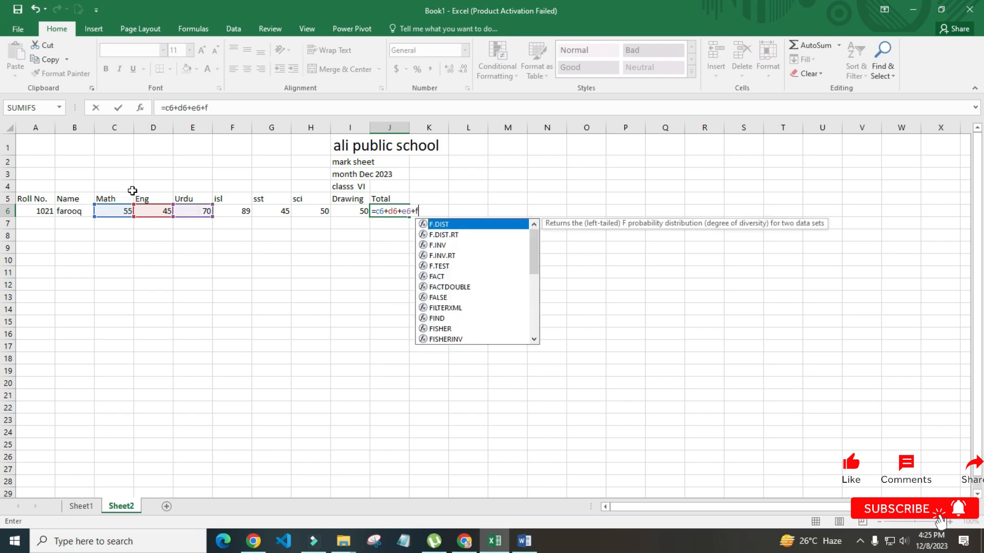
pyautogui.write('6+')
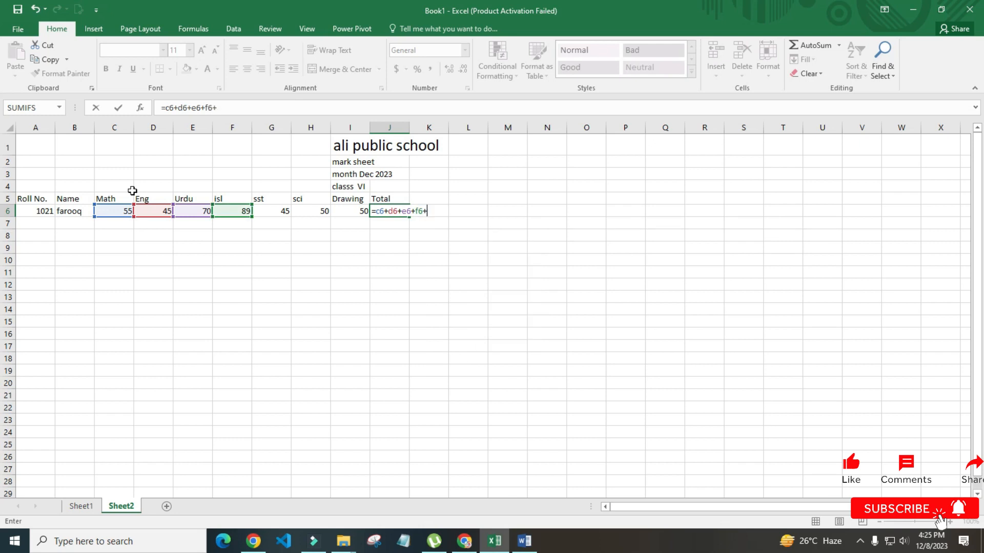
pyautogui.write('g6+')
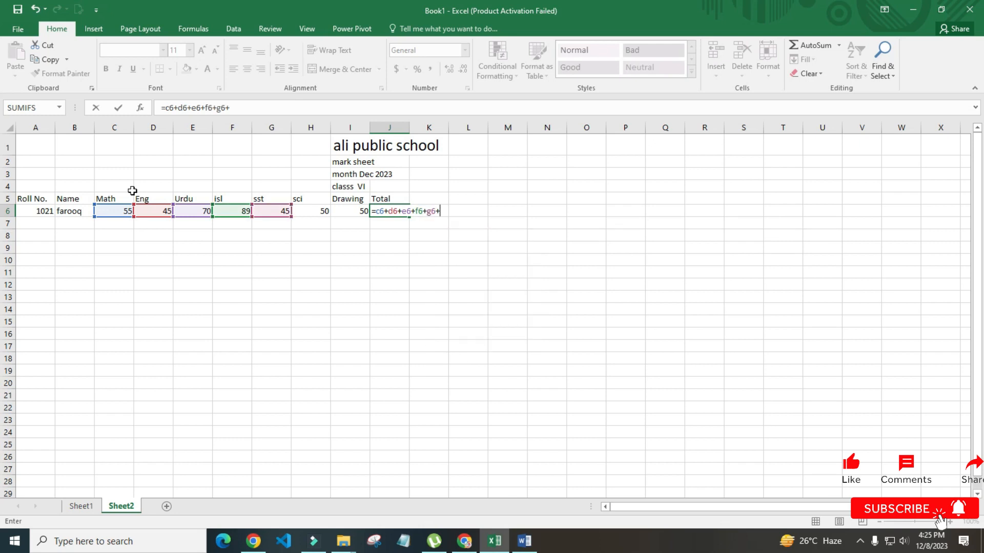
pyautogui.write('h6+')
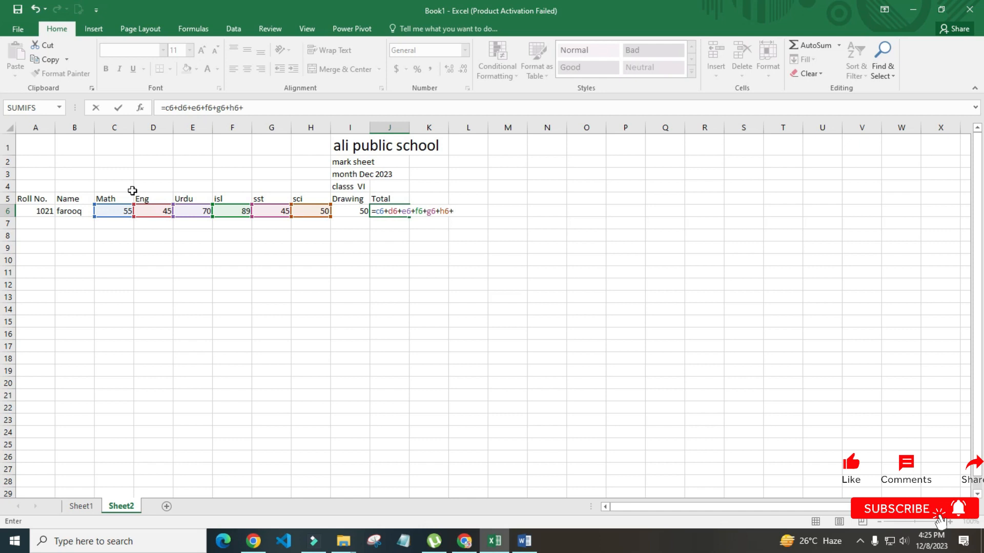
pyautogui.write('i6')
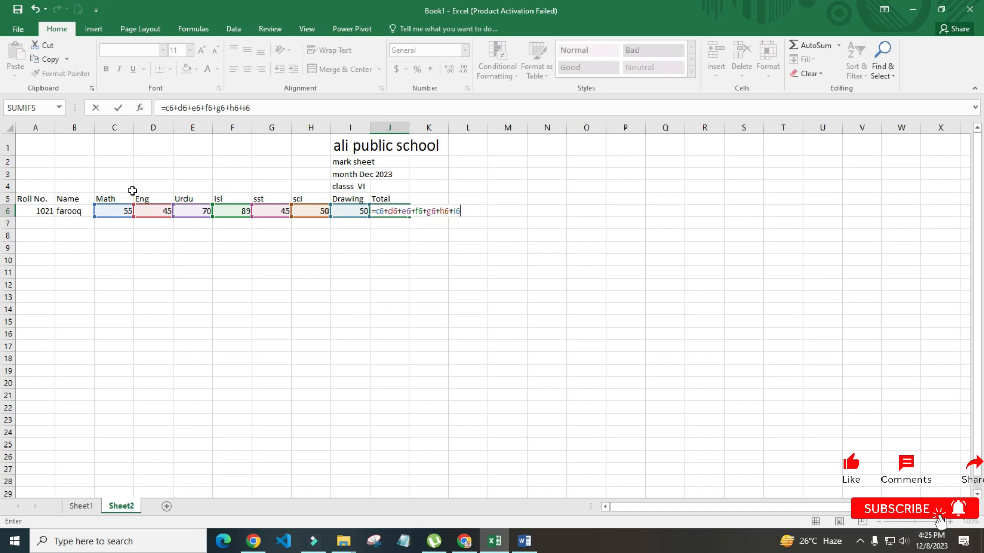
pyautogui.press('Return')
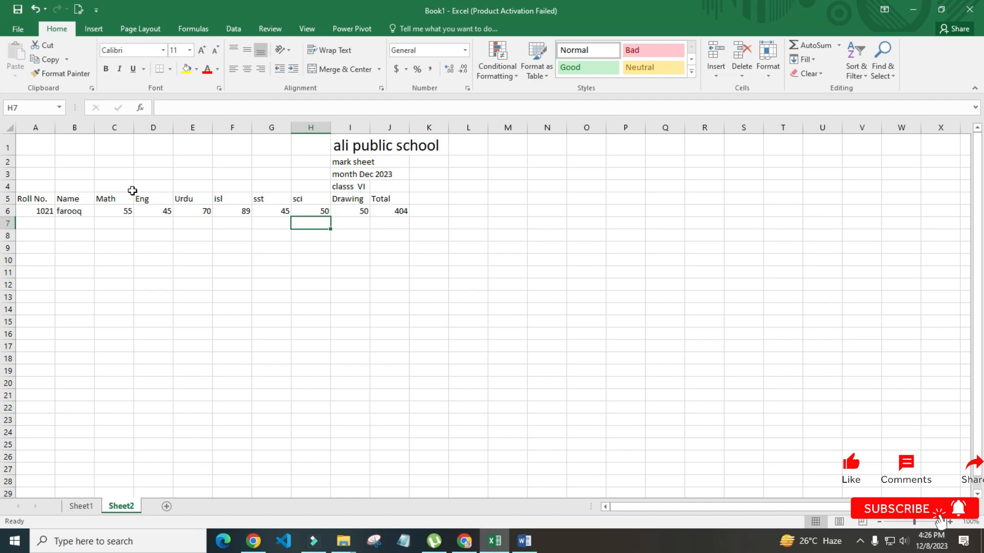
# Merge and centre the school title across A1:O1
pyautogui.click(502, 357)
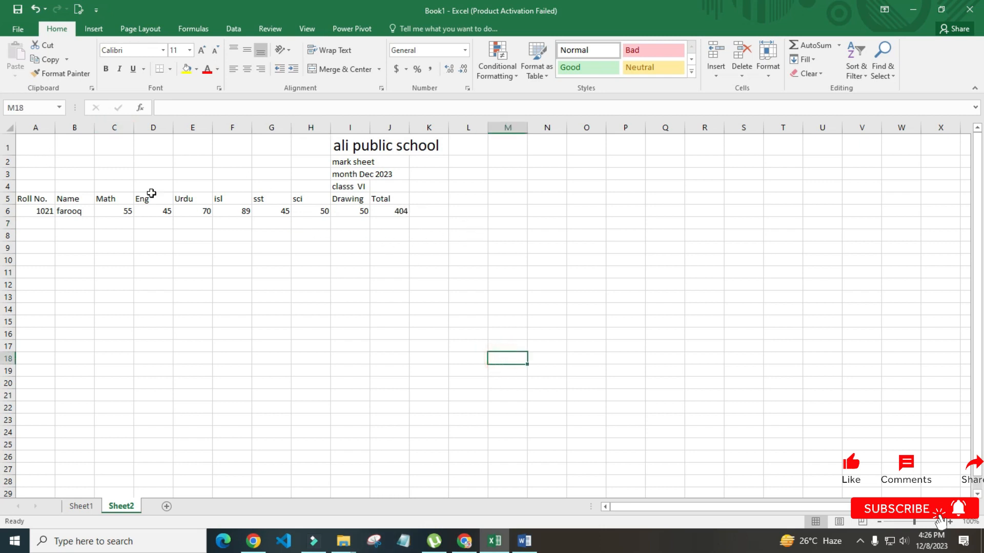
pyautogui.moveTo(36, 147)
pyautogui.mouseDown()
pyautogui.moveTo(465, 141)
pyautogui.moveTo(585, 149)
pyautogui.mouseUp()
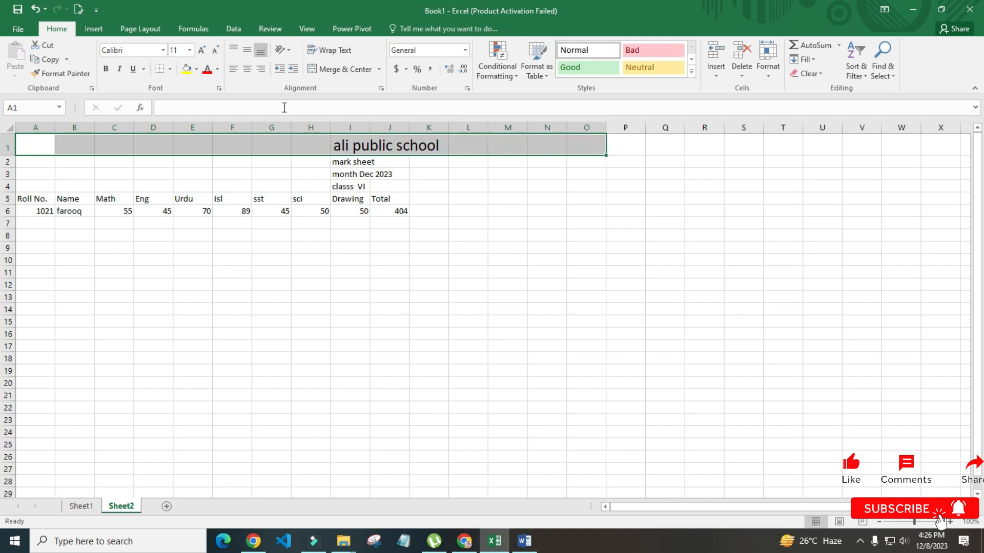
pyautogui.click(337, 72)
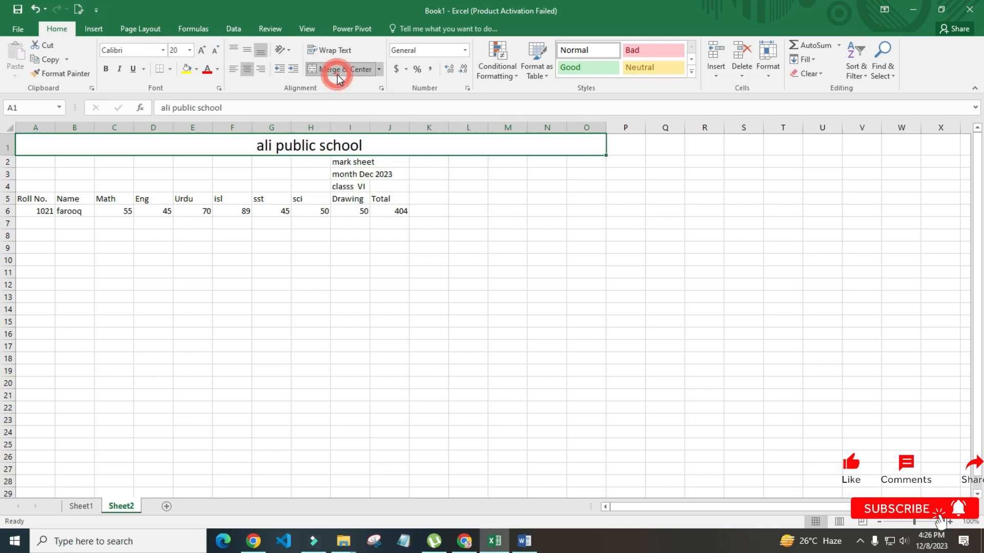
# Capitalise the title so it reads 'Ali public school'
pyautogui.doubleClick(261, 146)
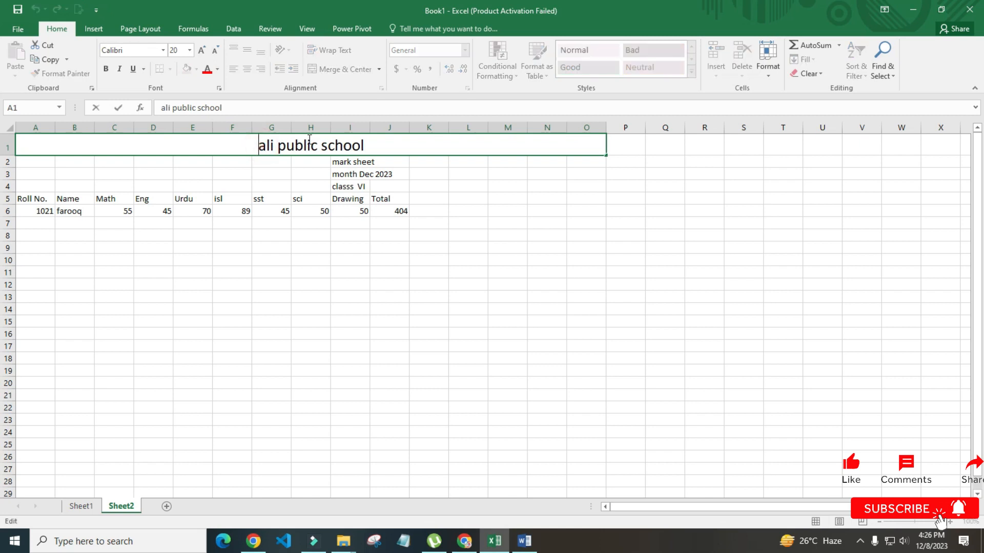
pyautogui.press('Delete')
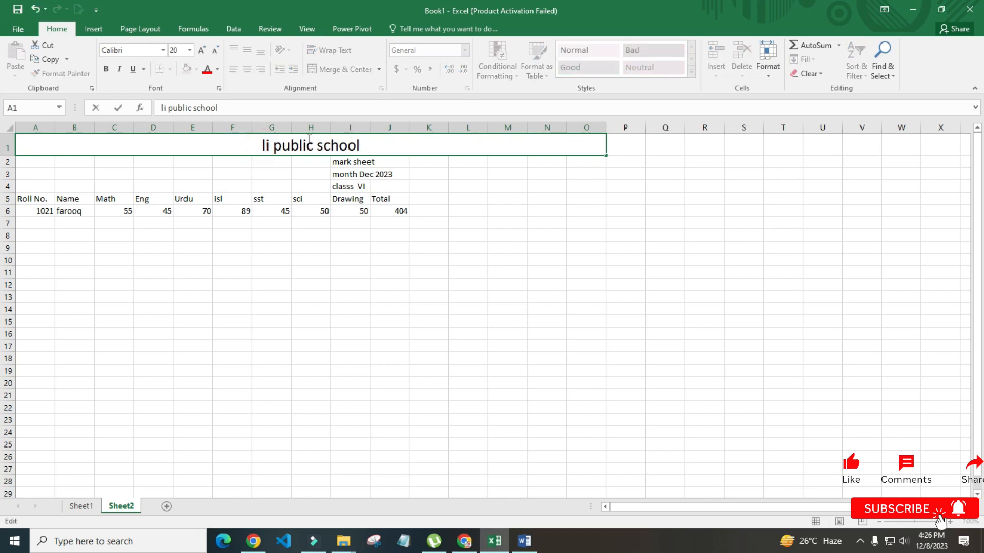
pyautogui.write('A')
pyautogui.press('Return')
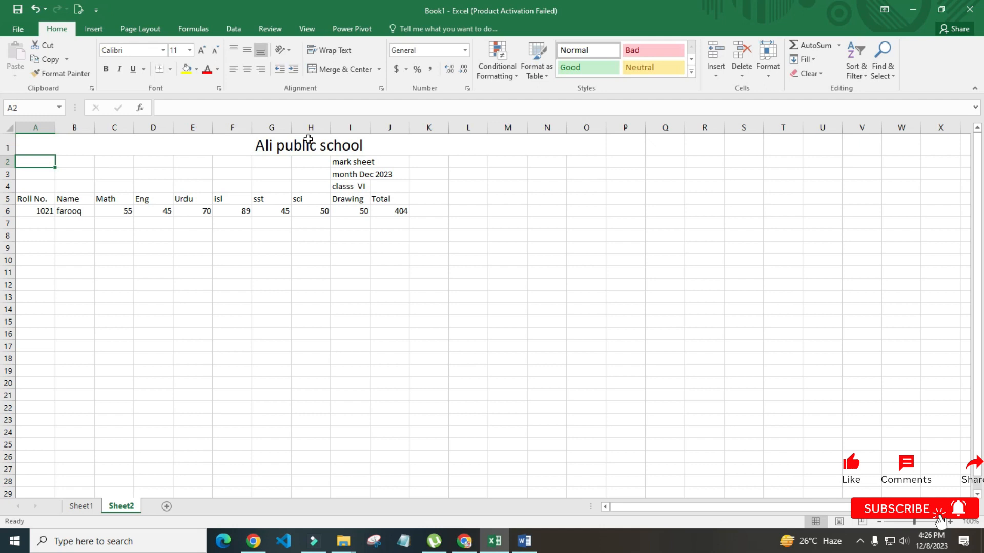
# Make the title red text on a yellow fill
pyautogui.click(308, 139)
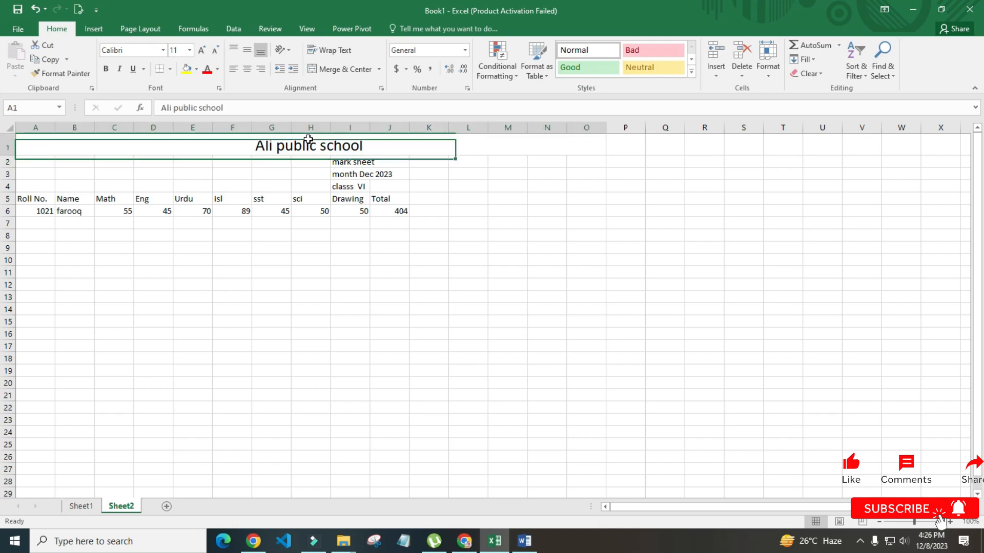
pyautogui.click(210, 69)
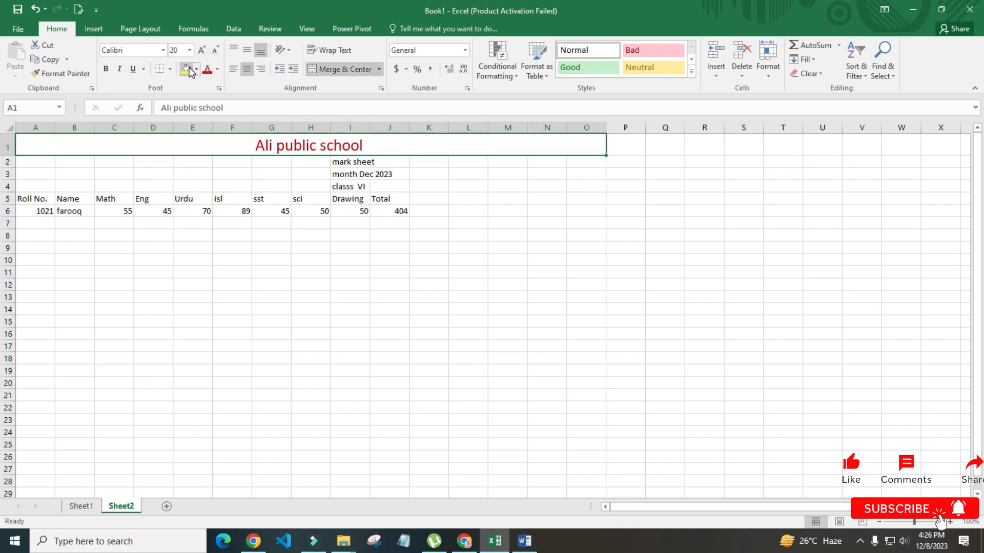
pyautogui.click(188, 70)
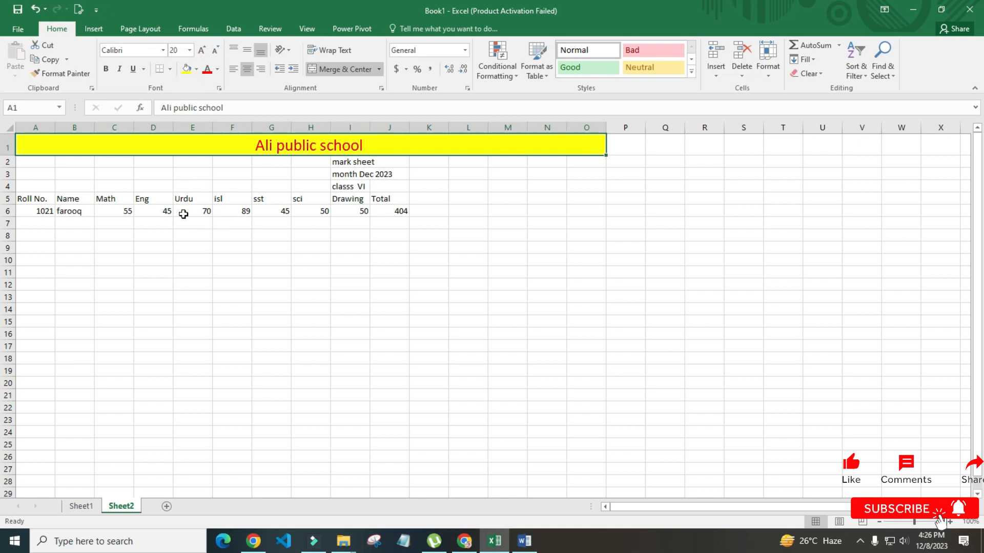
# Merge and centre the 'mark sheet' subtitle across A2:O2
pyautogui.moveTo(27, 160)
pyautogui.mouseDown()
pyautogui.moveTo(290, 173)
pyautogui.moveTo(542, 151)
pyautogui.moveTo(579, 160)
pyautogui.mouseUp()
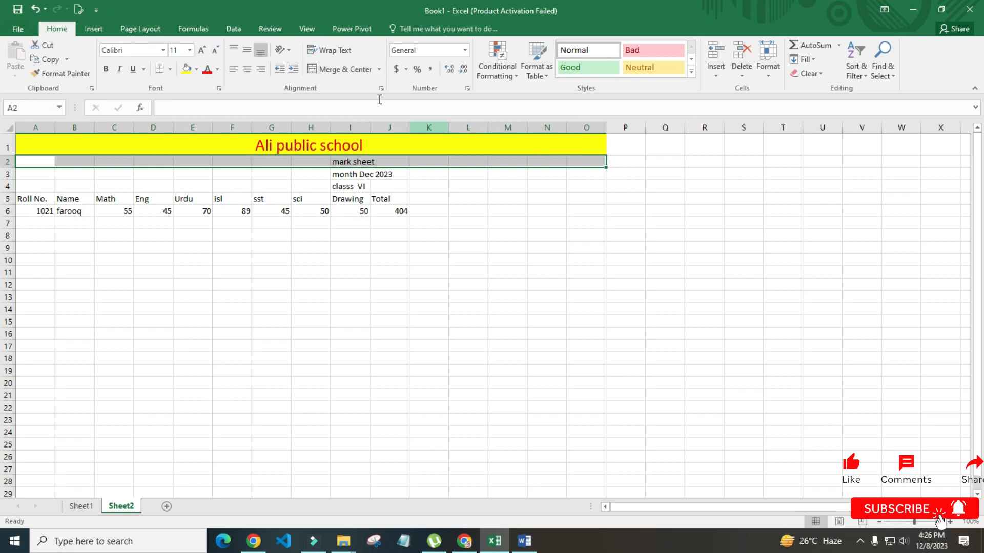
pyautogui.click(342, 75)
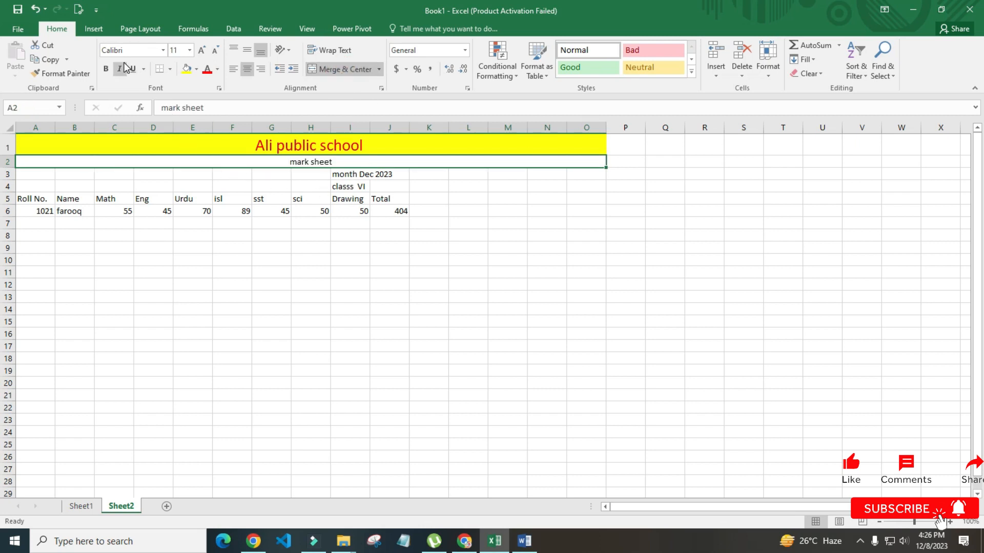
pyautogui.click(208, 69)
pyautogui.click(186, 69)
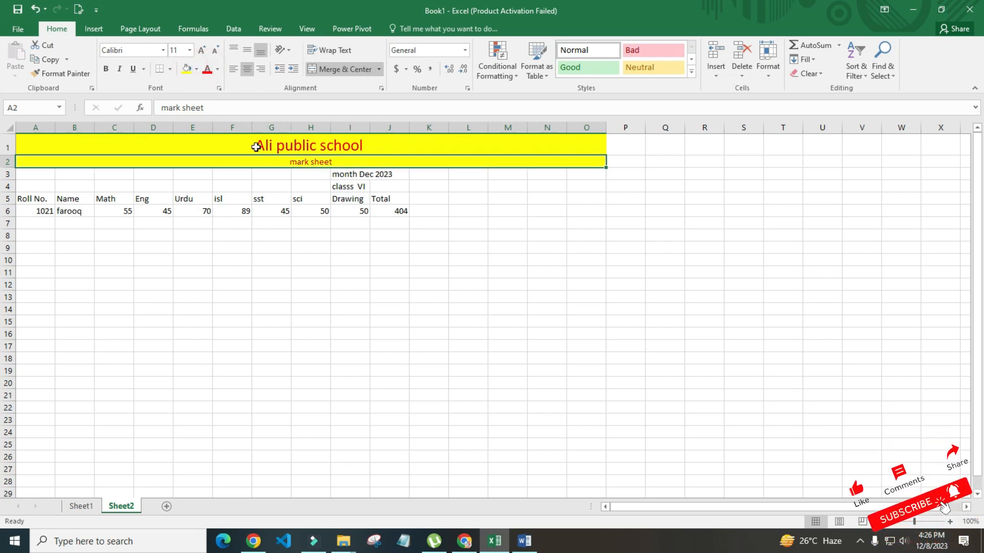
# Change the subtitle row to a red fill with dark text
pyautogui.click(196, 70)
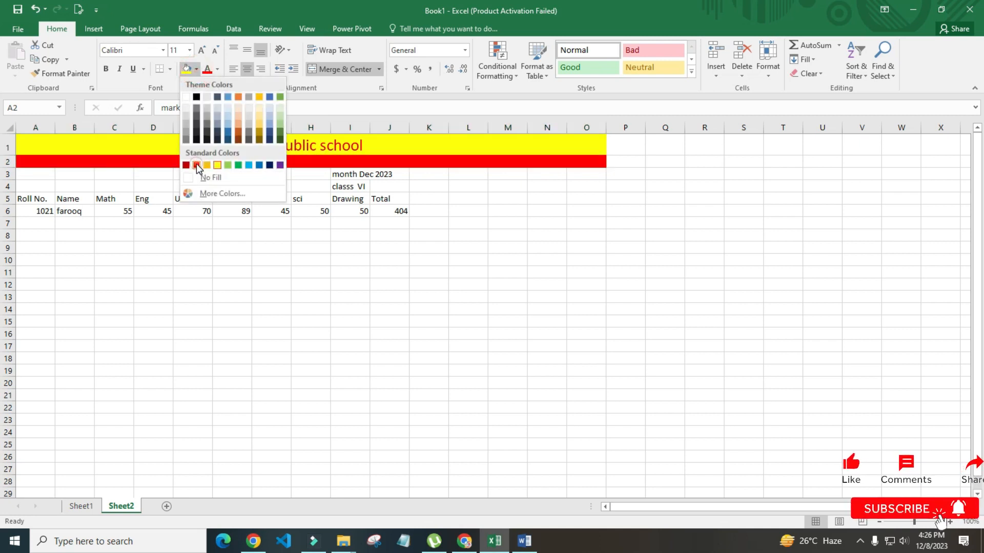
pyautogui.click(196, 165)
pyautogui.click(218, 69)
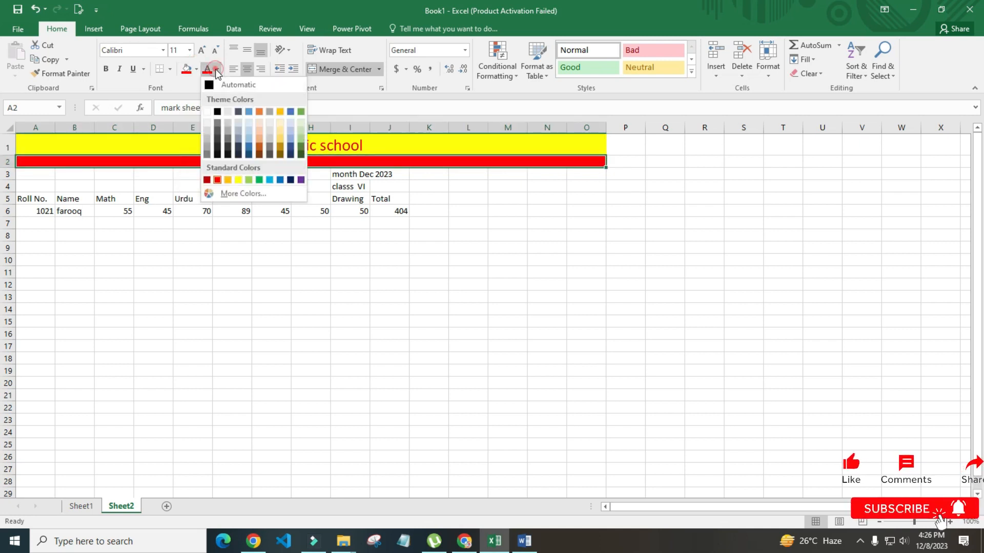
pyautogui.click(219, 111)
pyautogui.click(281, 293)
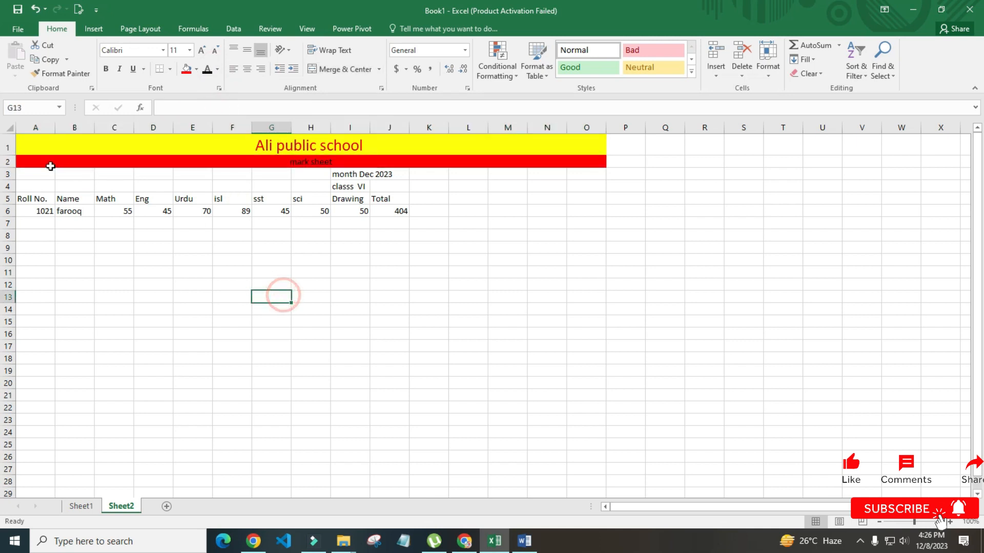
pyautogui.moveTo(31, 174); pyautogui.dragTo(576, 176)
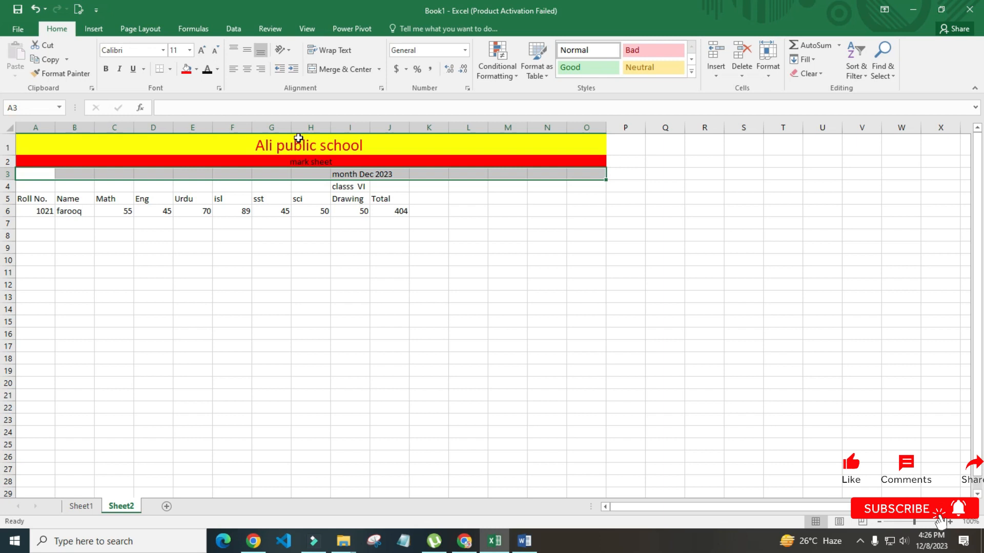
# Give the 'month Dec 2023' row a dark fill with white text
pyautogui.click(196, 69)
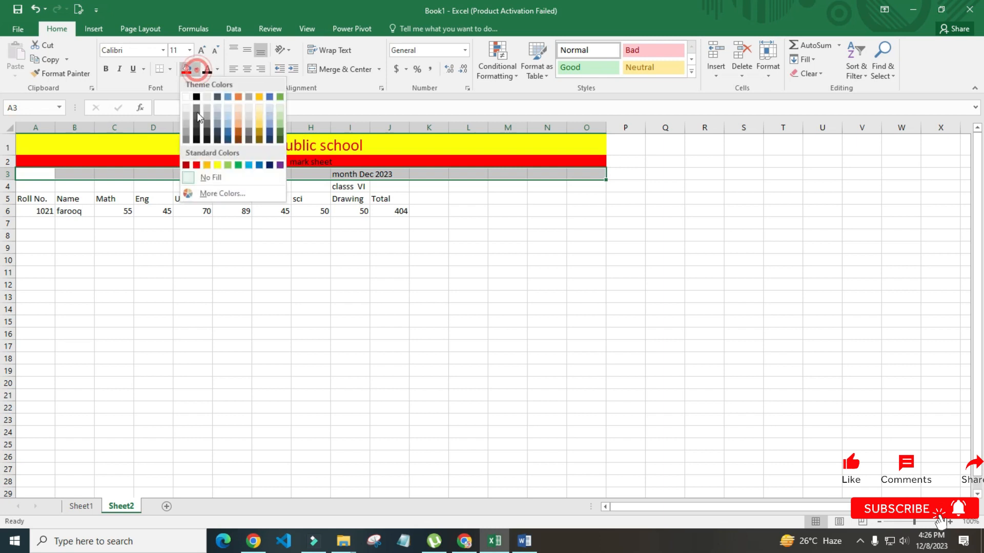
pyautogui.click(197, 132)
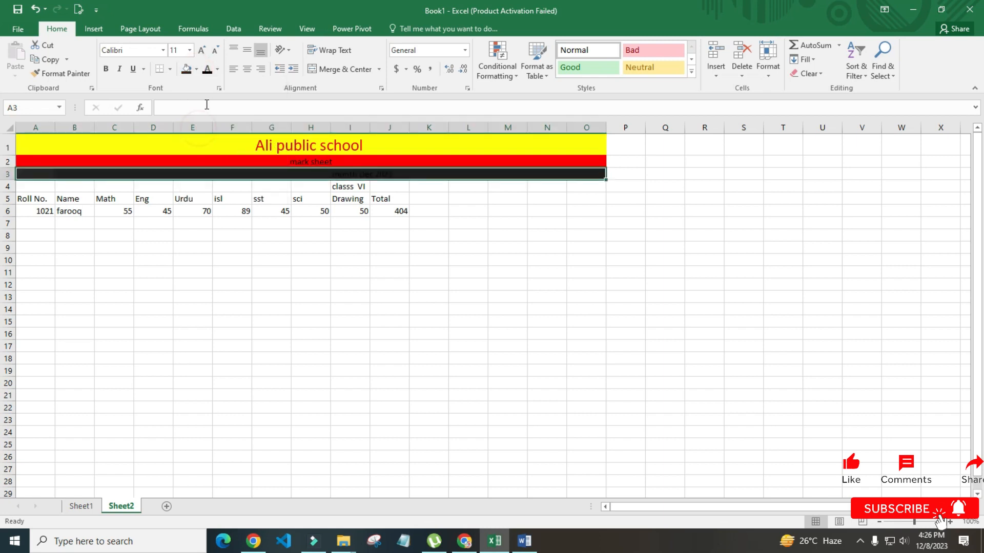
pyautogui.click(217, 69)
pyautogui.click(209, 109)
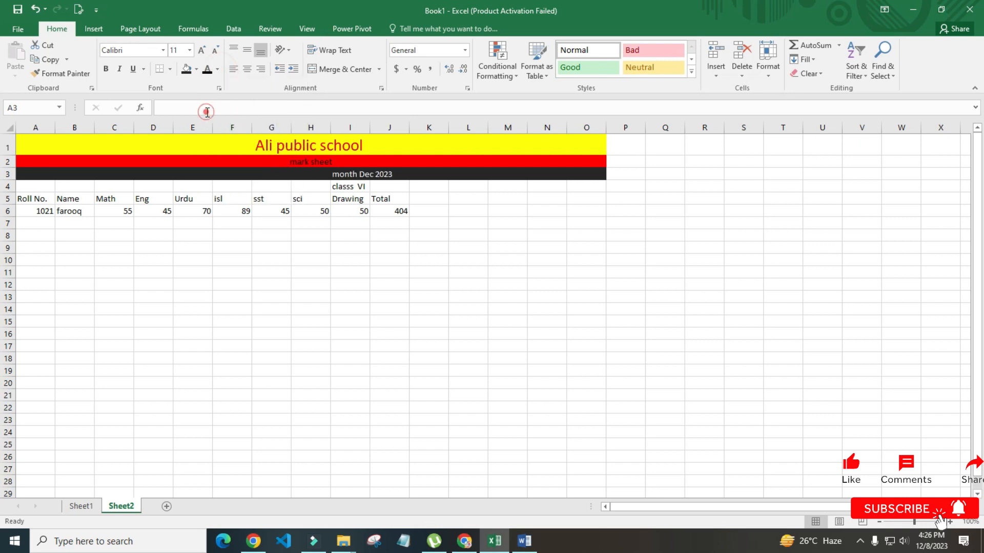
# Merge and centre 'month Dec 2023' across row 3
pyautogui.moveTo(35, 186); pyautogui.dragTo(579, 179)
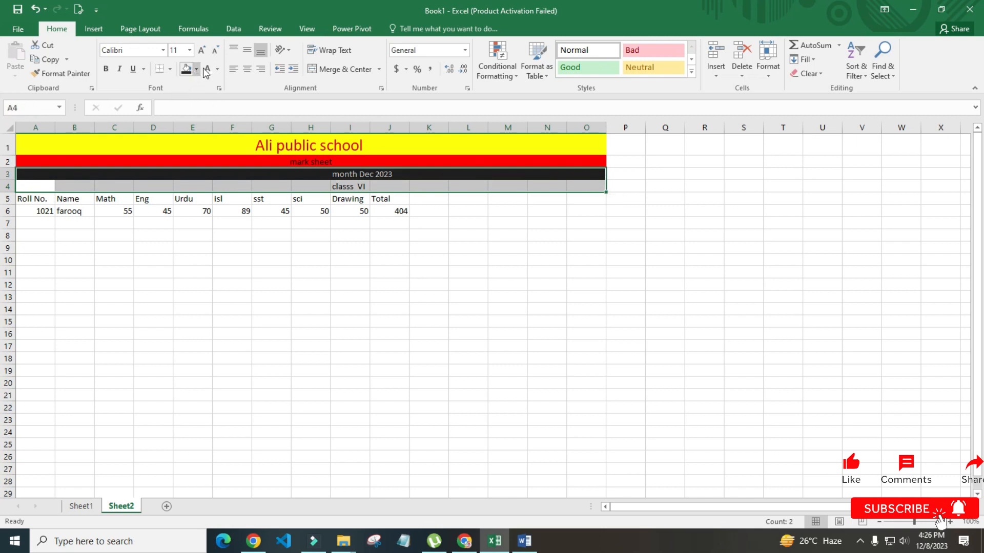
pyautogui.click(282, 223)
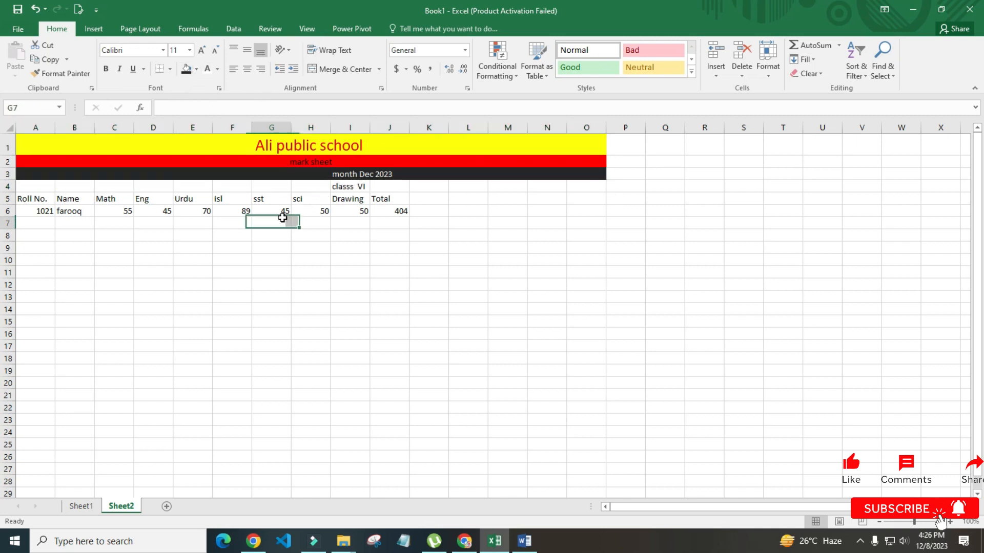
pyautogui.click(162, 174)
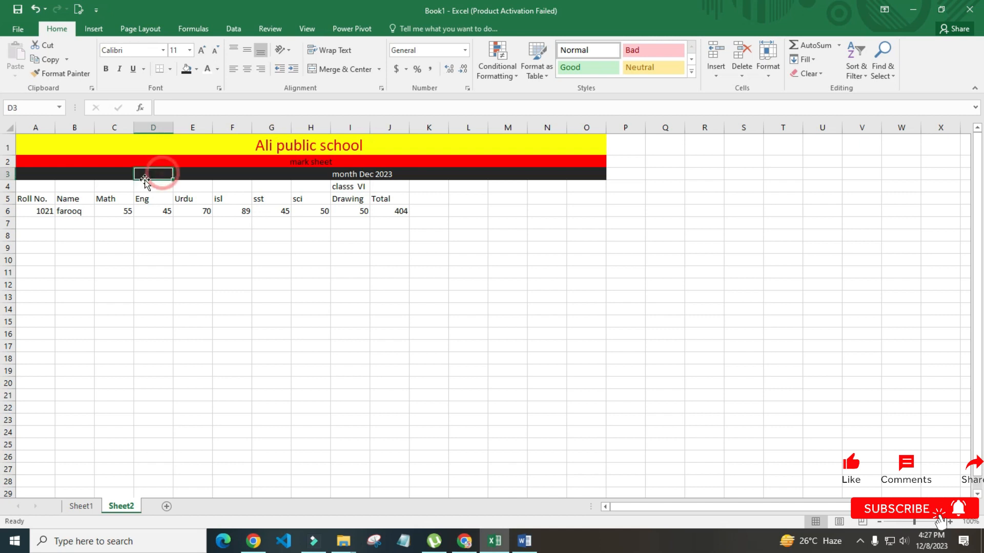
pyautogui.moveTo(38, 170); pyautogui.dragTo(582, 172)
pyautogui.click(333, 67)
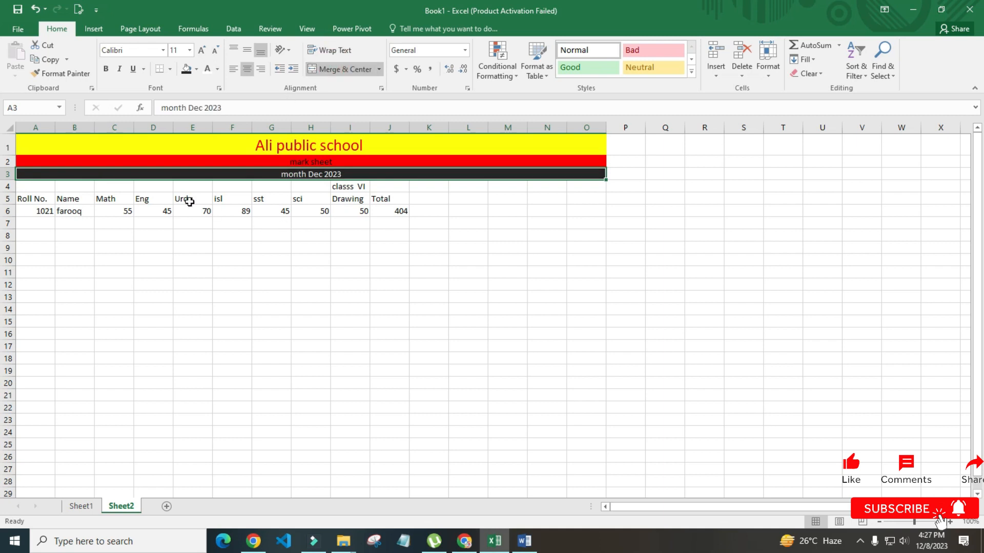
# Merge and centre 'classs VI' across row 4 in white text on black
pyautogui.moveTo(34, 183); pyautogui.dragTo(579, 186)
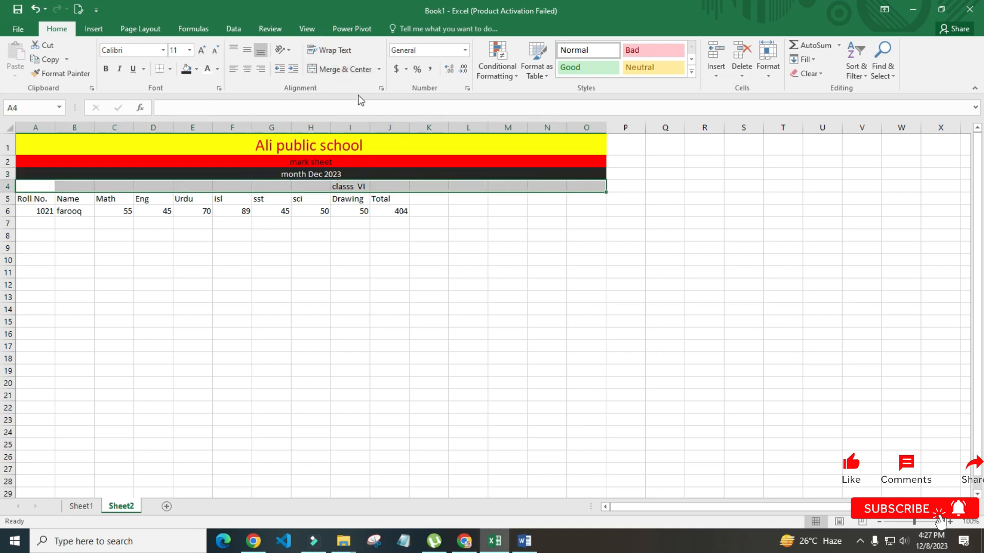
pyautogui.click(348, 69)
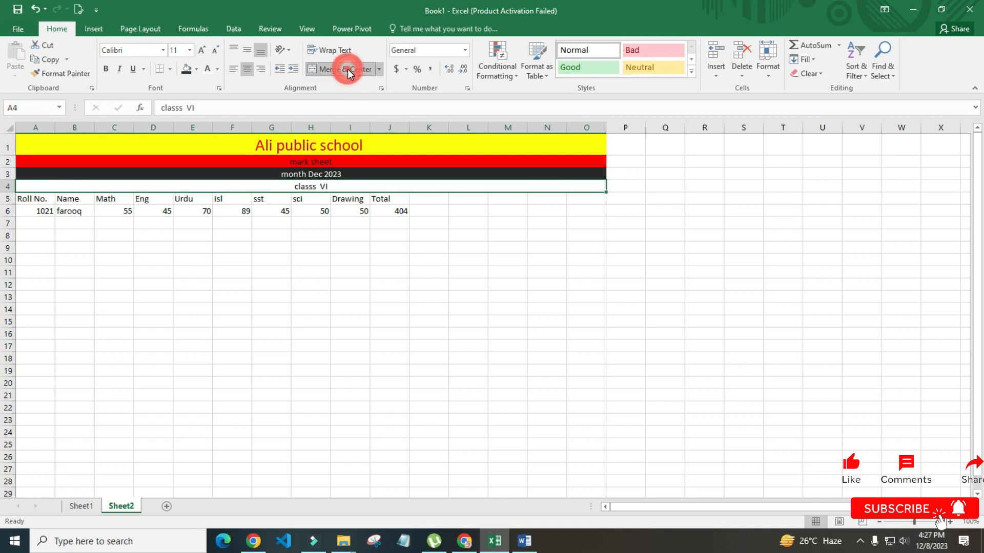
pyautogui.click(207, 72)
pyautogui.click(185, 69)
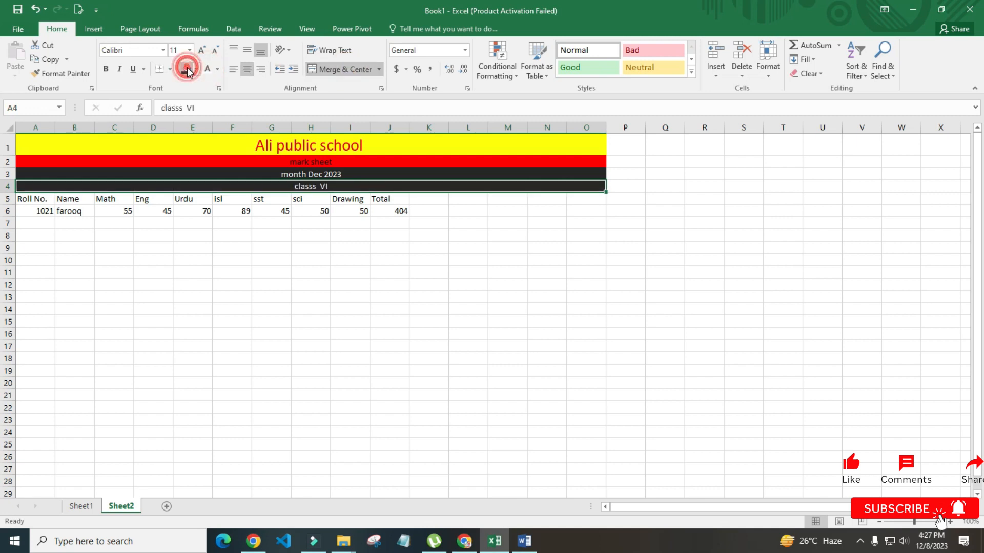
pyautogui.click(310, 316)
# Enlarge the font of the mark sheet, month and class rows and the school title
pyautogui.moveTo(300, 162); pyautogui.dragTo(304, 185)
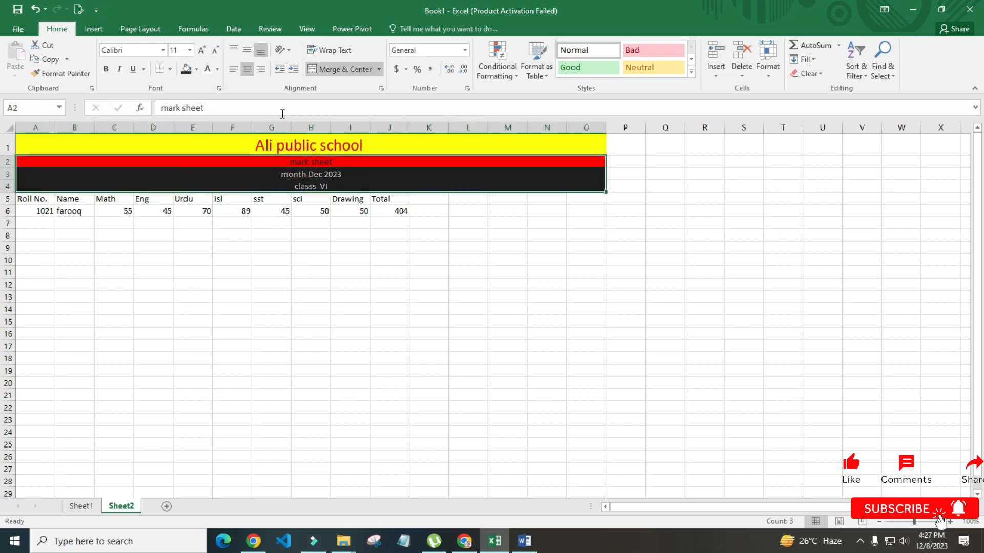
pyautogui.click(202, 50)
pyautogui.click(202, 50)
pyautogui.click(201, 51)
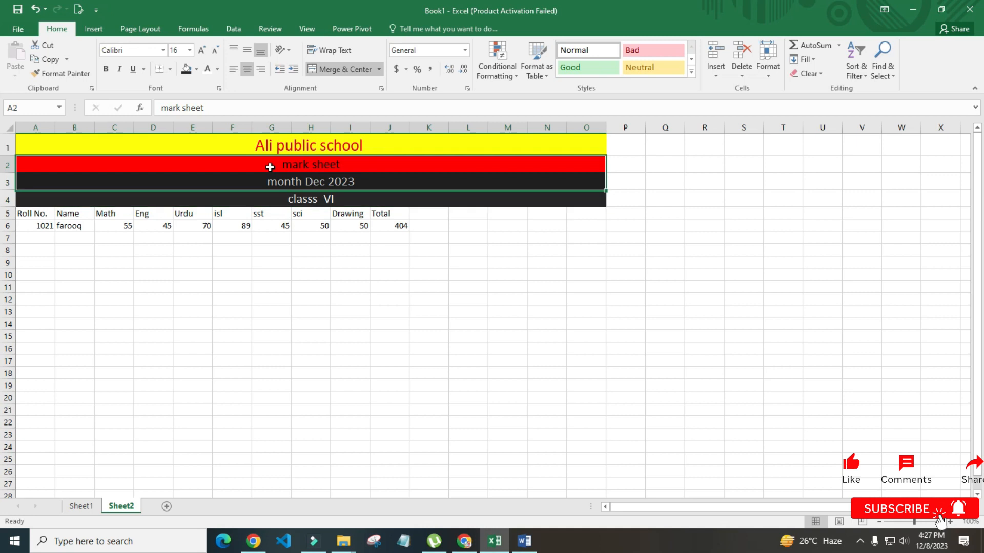
pyautogui.click(202, 50)
pyautogui.click(202, 50)
pyautogui.click(202, 50)
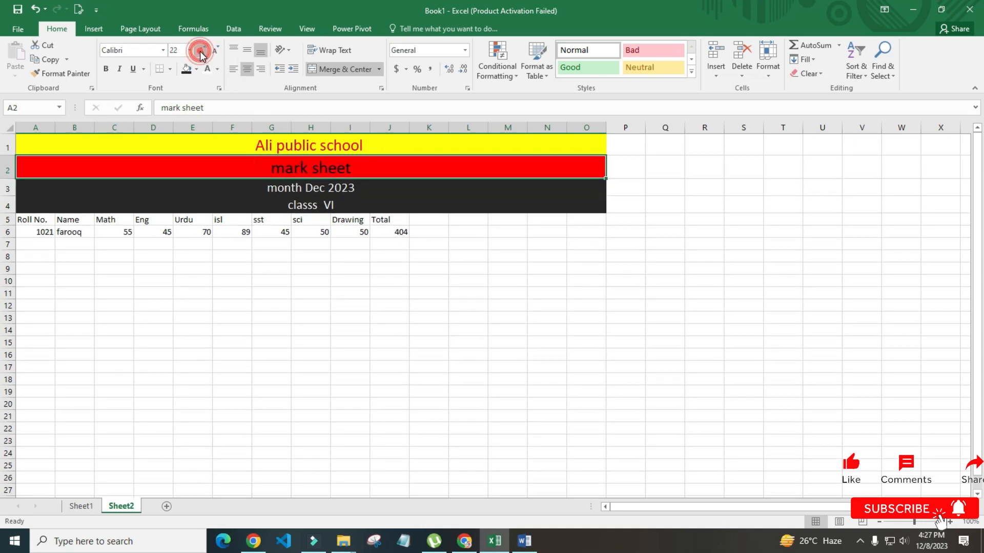
pyautogui.click(237, 143)
pyautogui.click(202, 50)
pyautogui.click(201, 50)
pyautogui.click(202, 50)
pyautogui.click(202, 50)
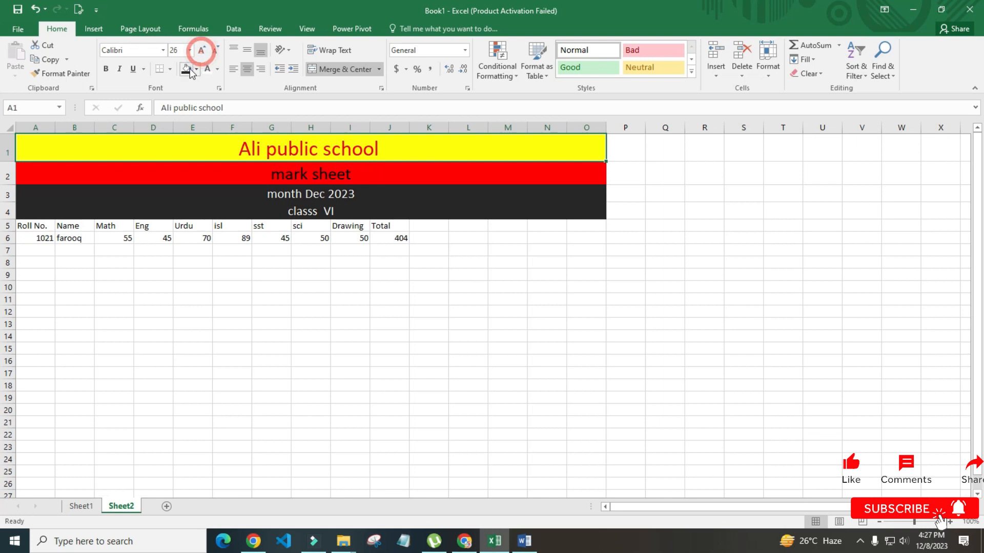
# Make the 'Ali public school' title bold
pyautogui.click(106, 69)
pyautogui.click(290, 175)
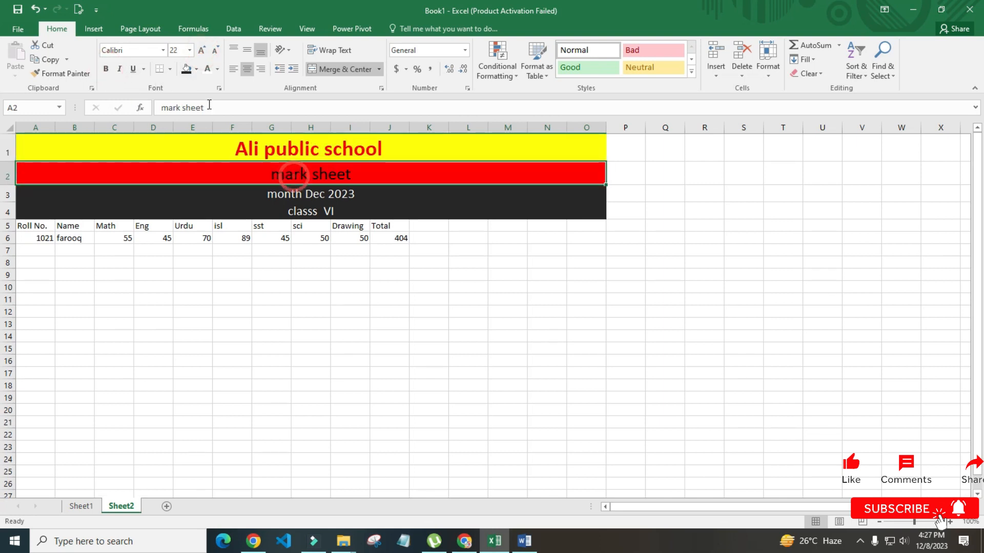
pyautogui.click(296, 195)
pyautogui.click(372, 271)
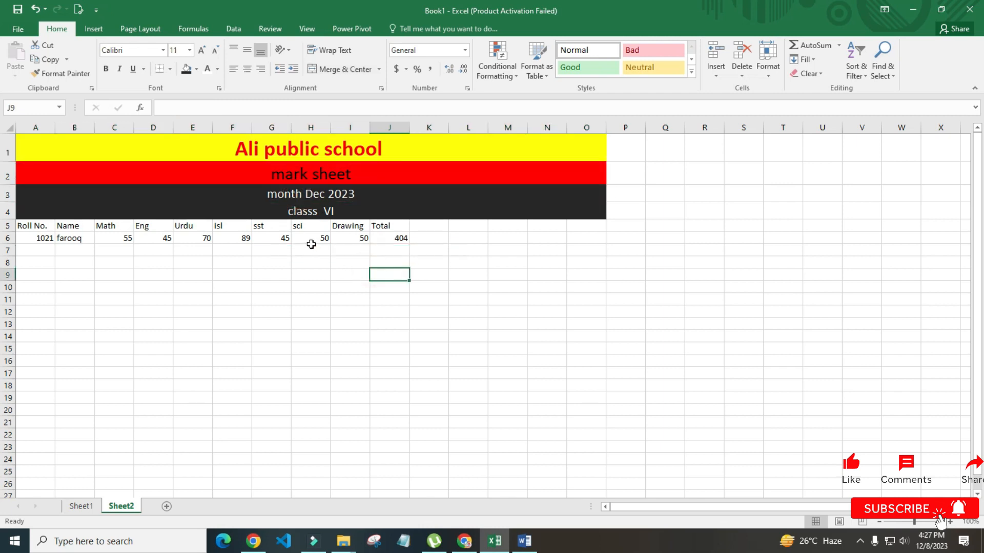
# Select the header row A5:J5 from Roll No. to Total
pyautogui.click(312, 297)
pyautogui.click(128, 297)
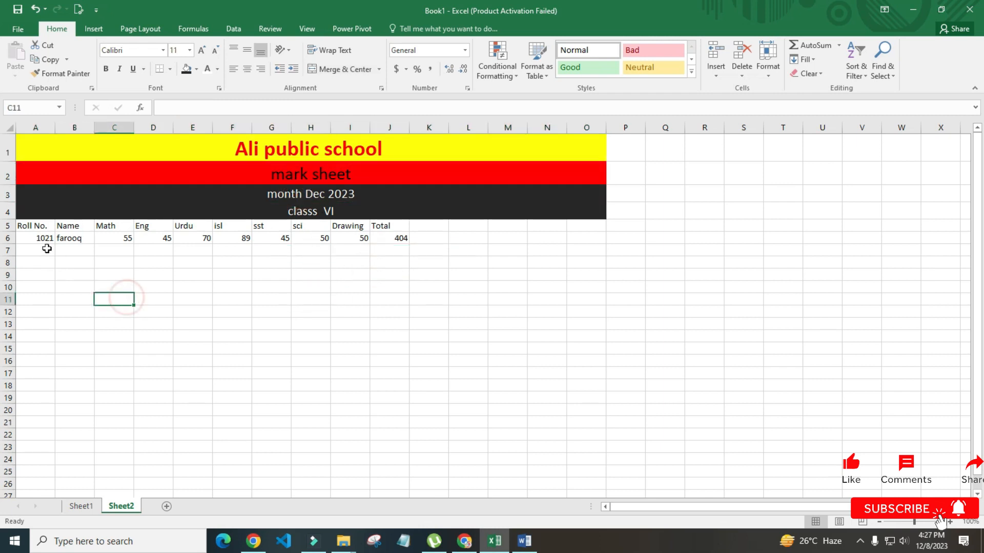
pyautogui.moveTo(32, 227); pyautogui.dragTo(389, 225)
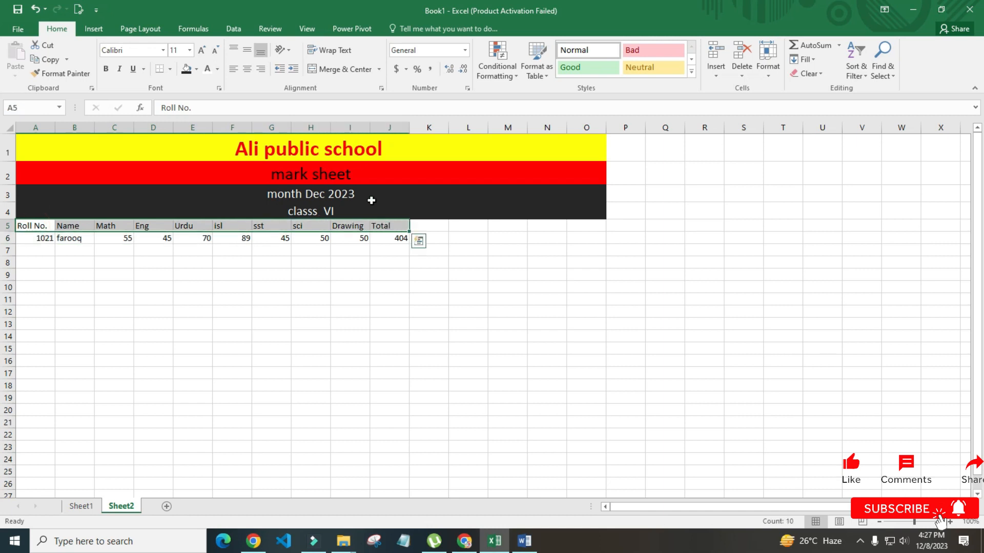
# Give the Roll No.-to-Total header row a light blue fill with dark text
pyautogui.click(218, 70)
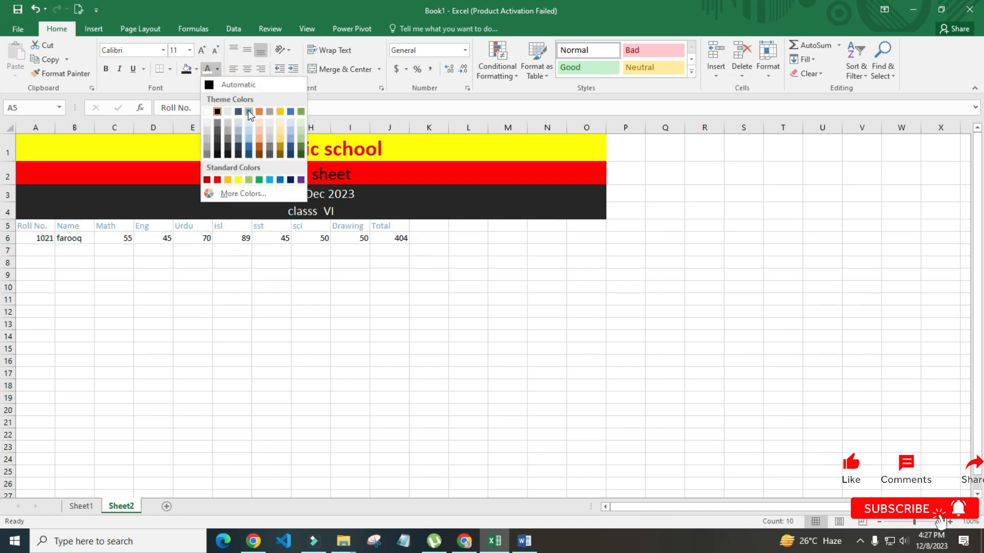
pyautogui.click(248, 110)
pyautogui.click(196, 69)
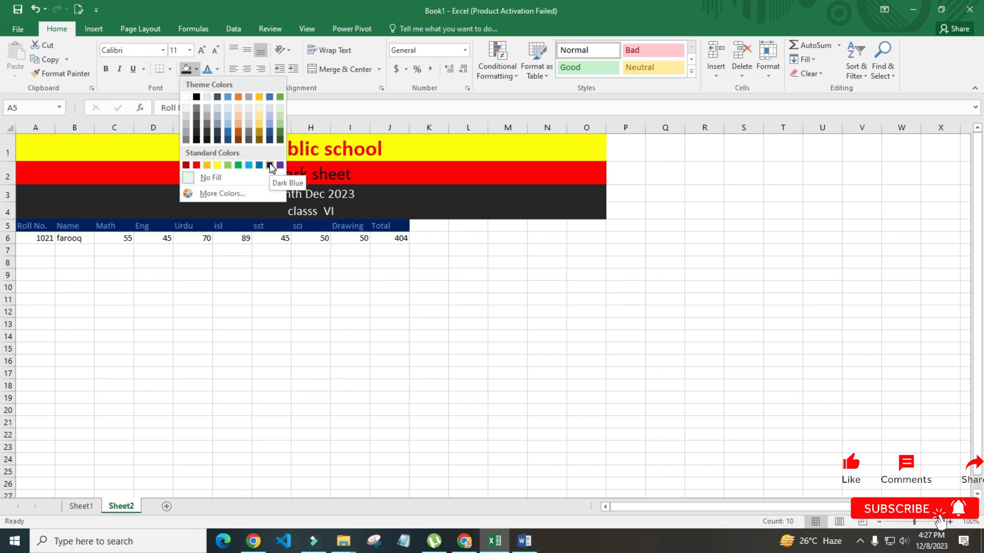
pyautogui.click(267, 121)
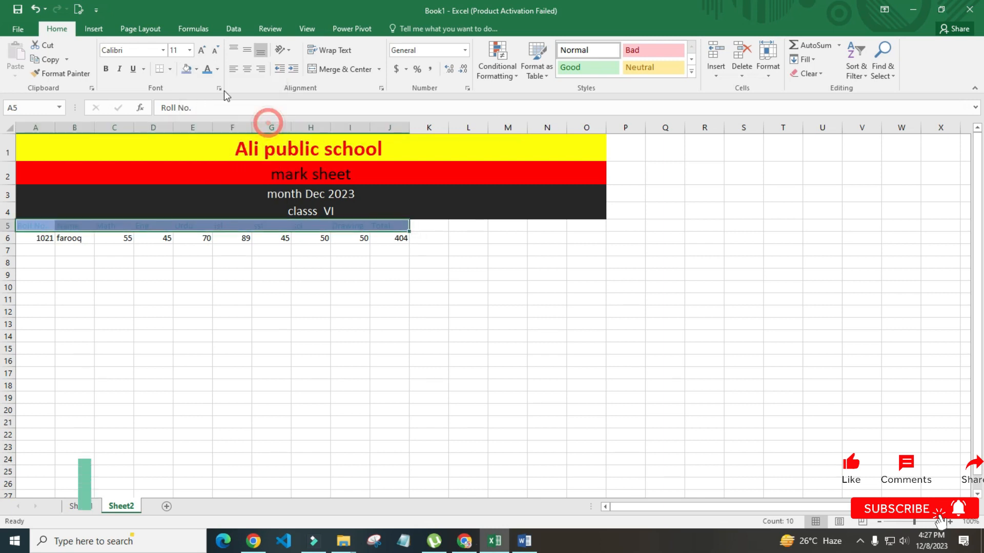
pyautogui.click(216, 74)
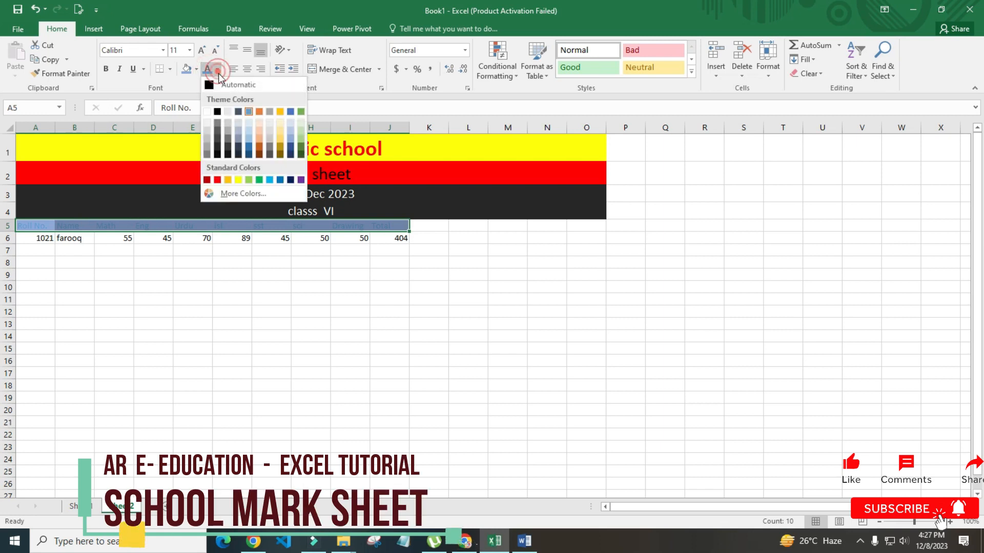
pyautogui.click(217, 112)
# Select a block of cells below the header row
pyautogui.click(232, 300)
pyautogui.click(297, 312)
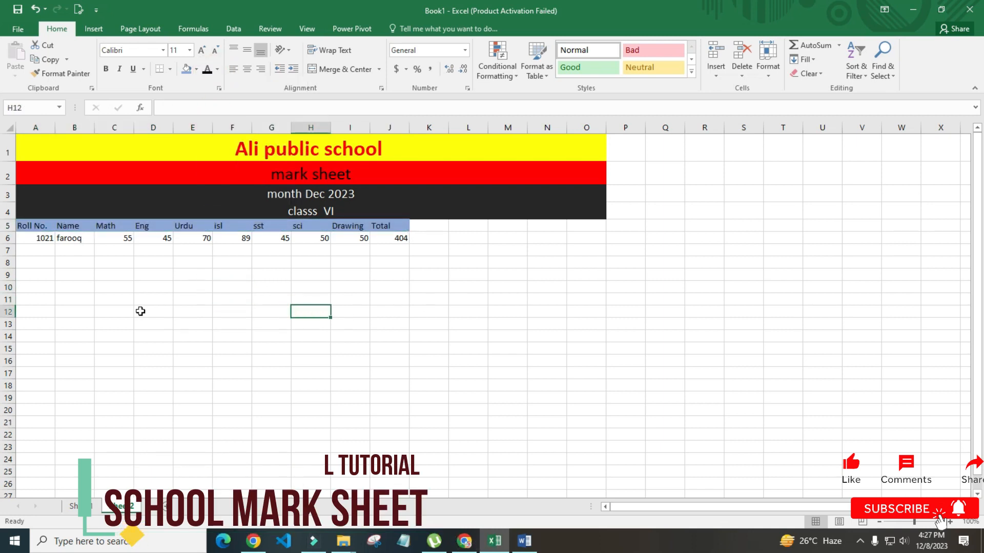
pyautogui.click(44, 251)
pyautogui.moveTo(45, 259); pyautogui.dragTo(373, 422)
pyautogui.click(475, 407)
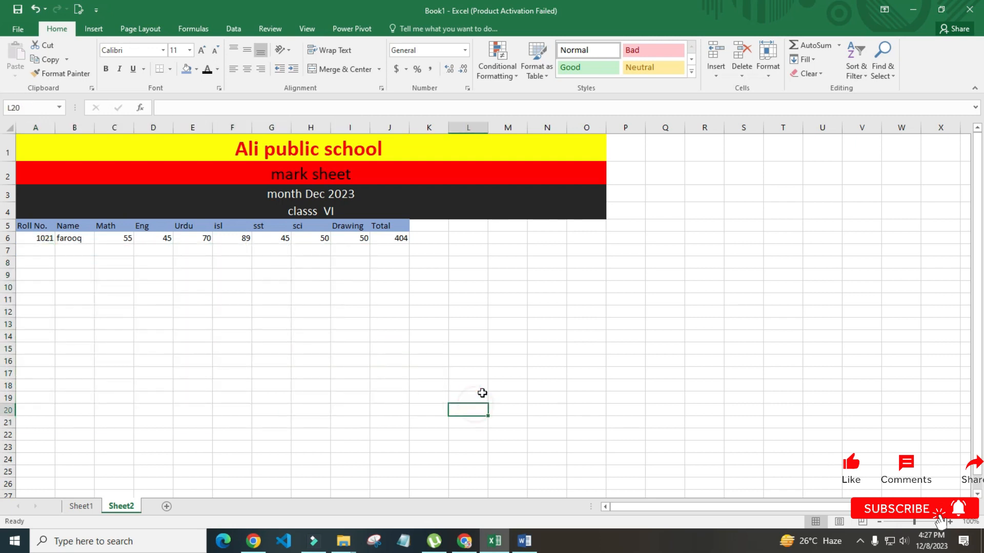
pyautogui.click(491, 395)
pyautogui.click(513, 370)
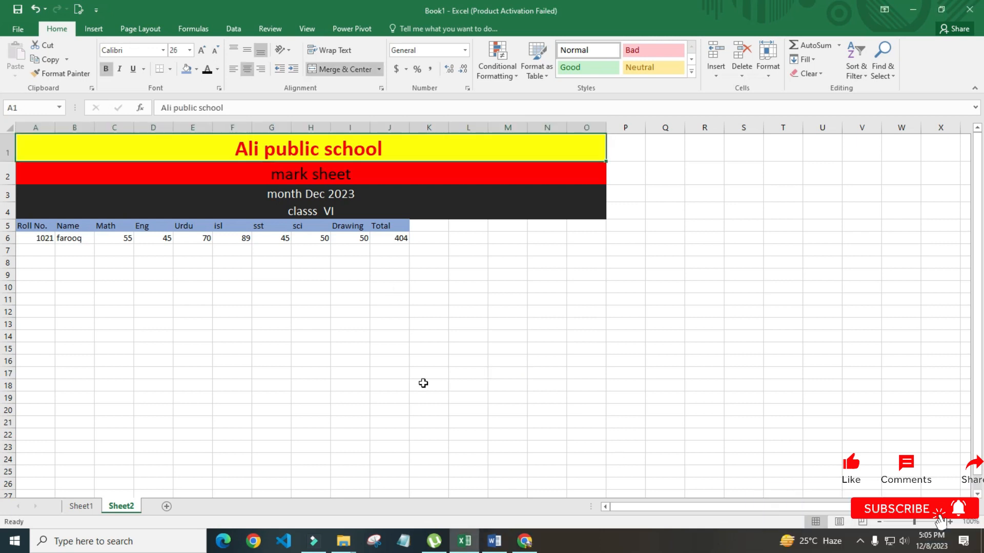
# Add roll number 1022 in A7 and the second student's name in B7
pyautogui.moveTo(392, 362); pyautogui.dragTo(371, 362)
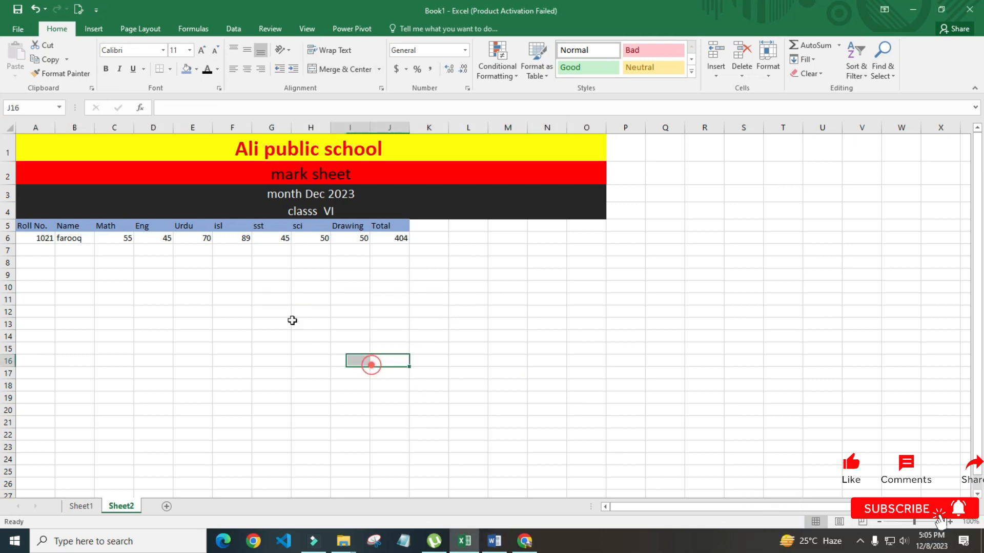
pyautogui.click(76, 226)
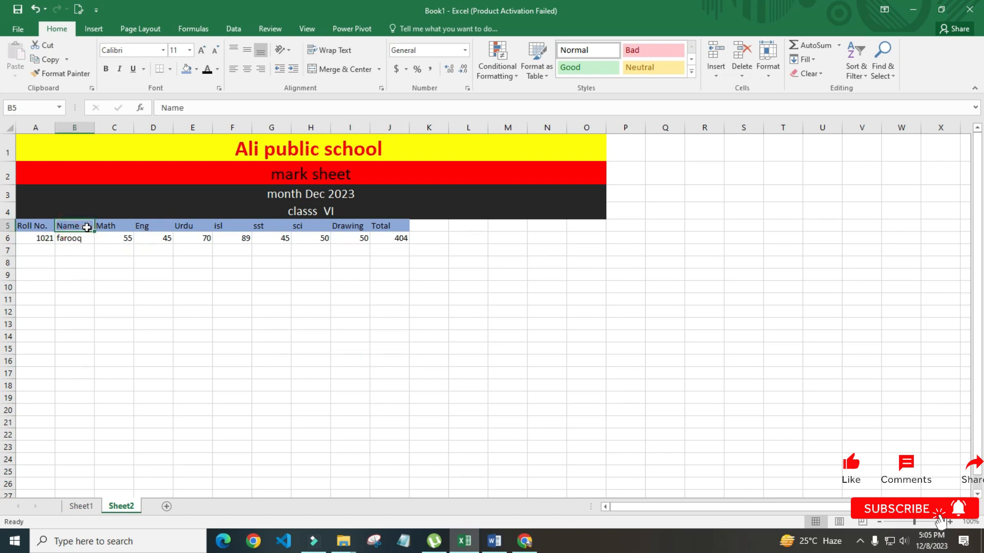
pyautogui.click(80, 226)
pyautogui.click(85, 271)
pyautogui.click(84, 240)
pyautogui.click(68, 252)
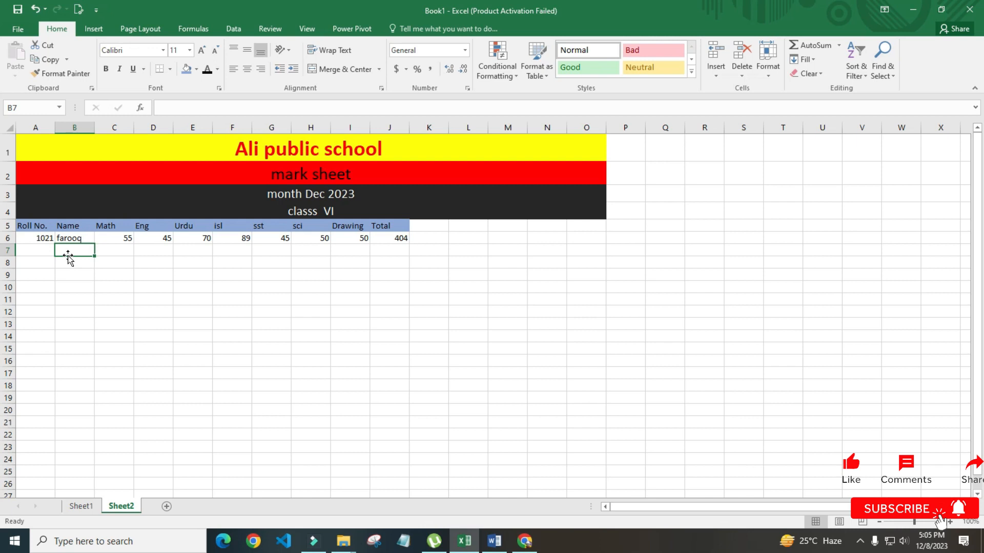
pyautogui.press('Left')
pyautogui.write('1022')
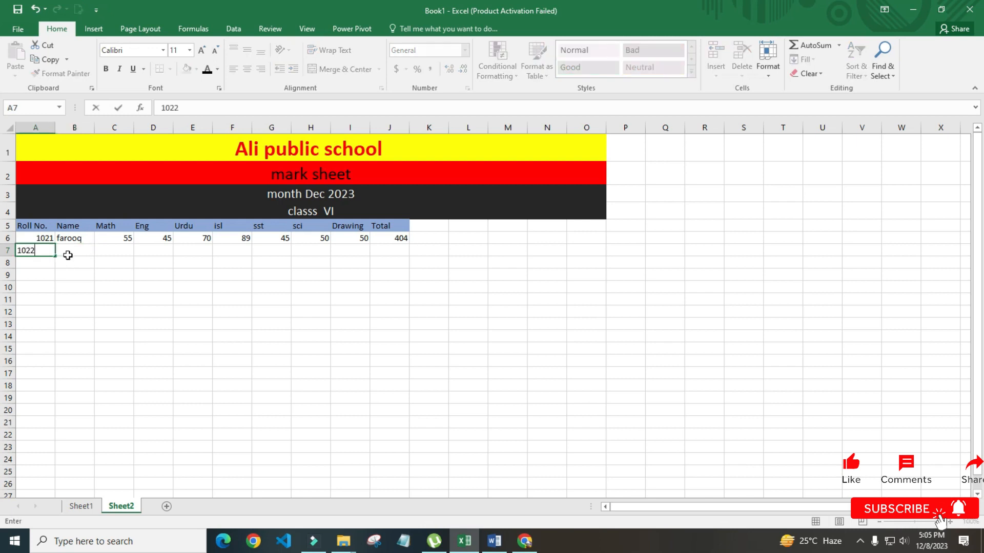
pyautogui.click(67, 255)
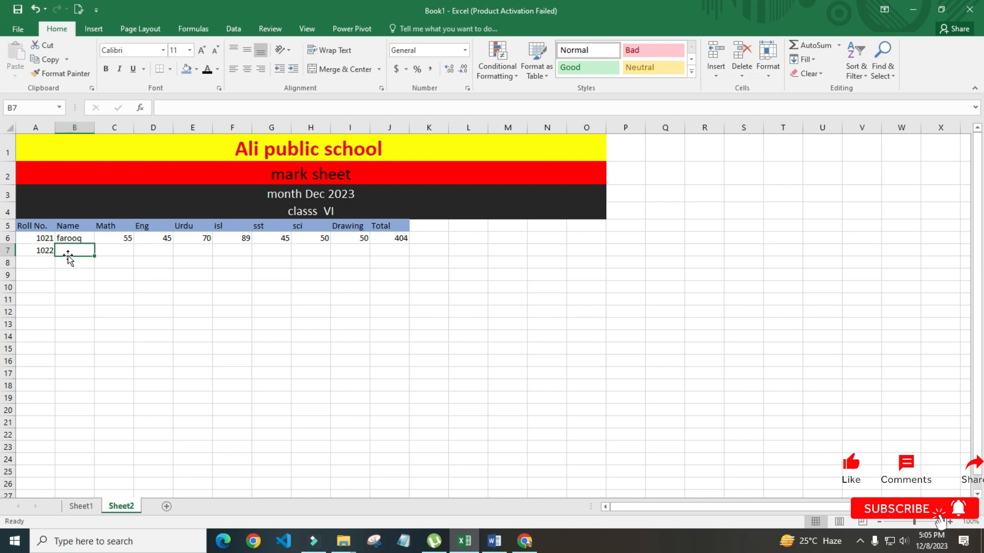
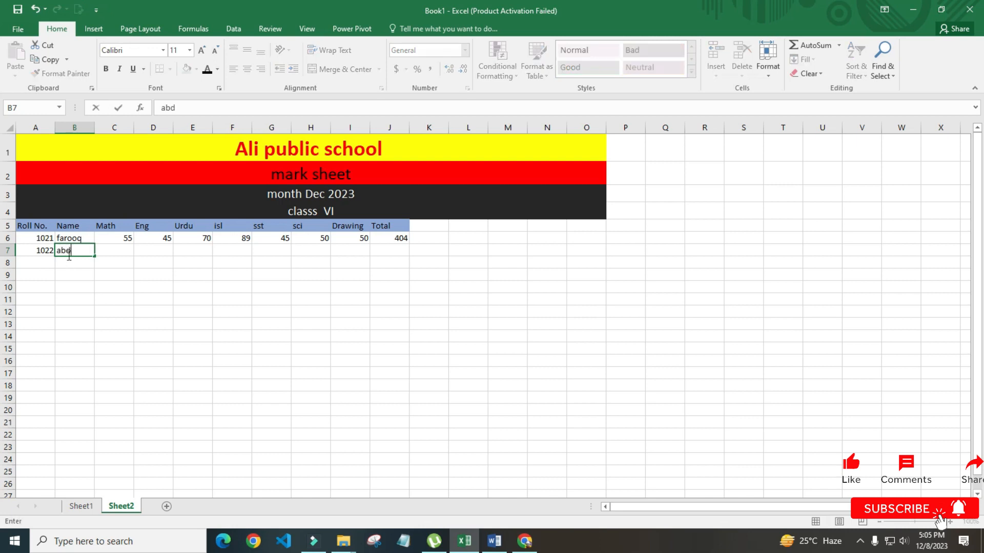
pyautogui.press('Return')
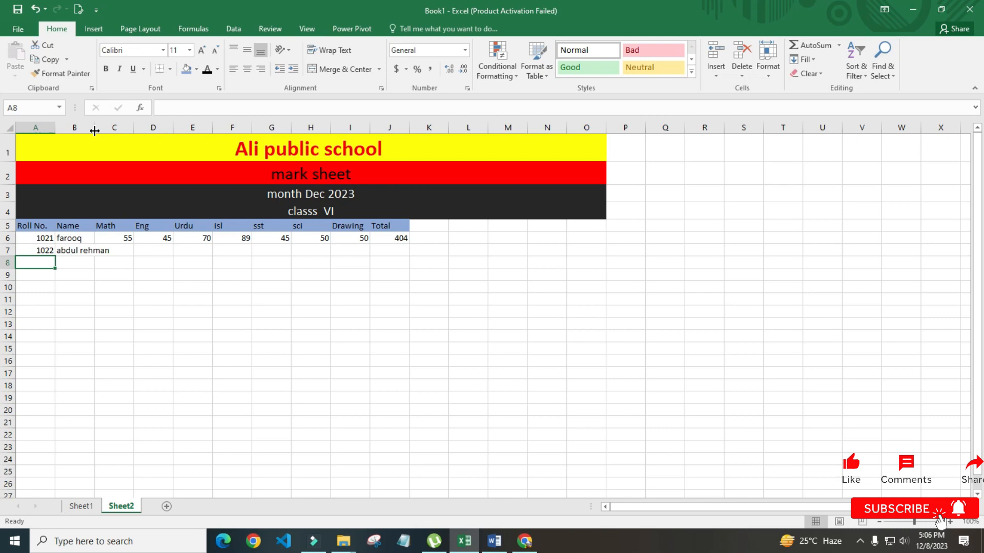
pyautogui.moveTo(94, 131); pyautogui.dragTo(136, 136)
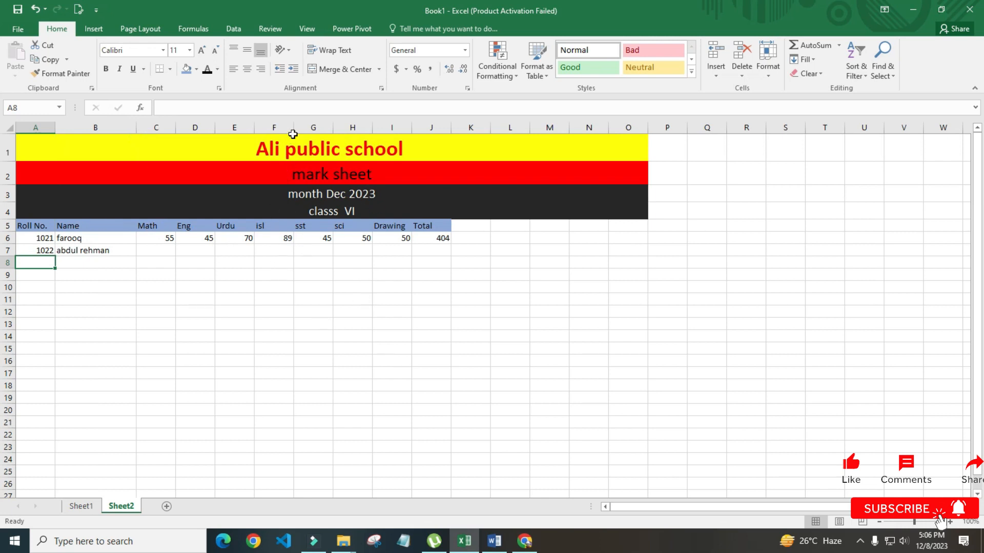
pyautogui.moveTo(292, 128); pyautogui.dragTo(268, 127)
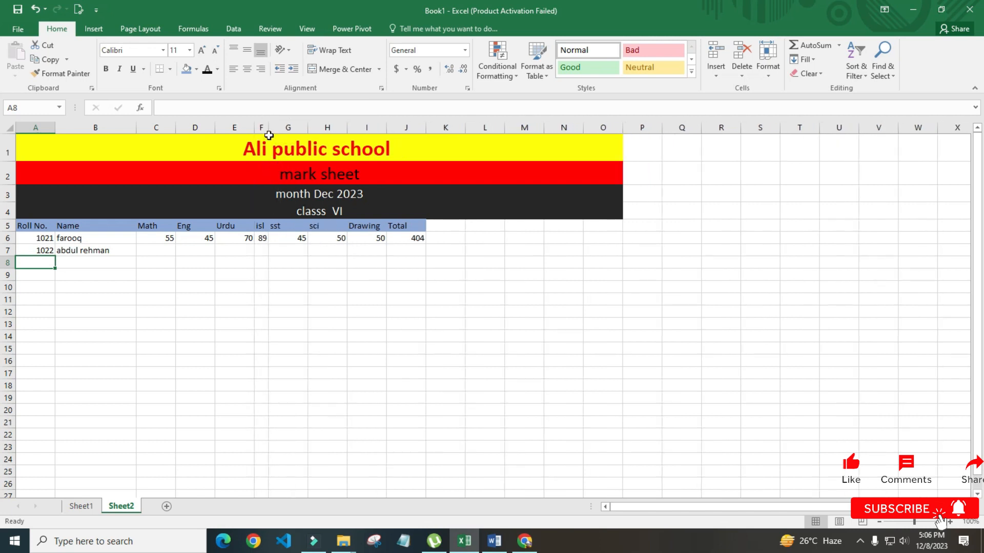
pyautogui.moveTo(267, 128); pyautogui.dragTo(295, 137)
pyautogui.click(226, 333)
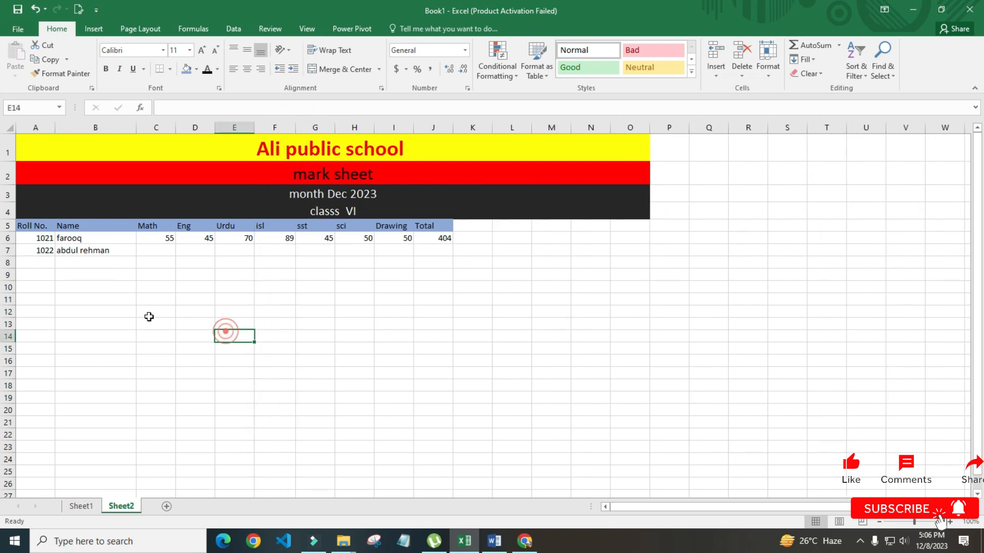
pyautogui.moveTo(136, 125); pyautogui.dragTo(188, 134)
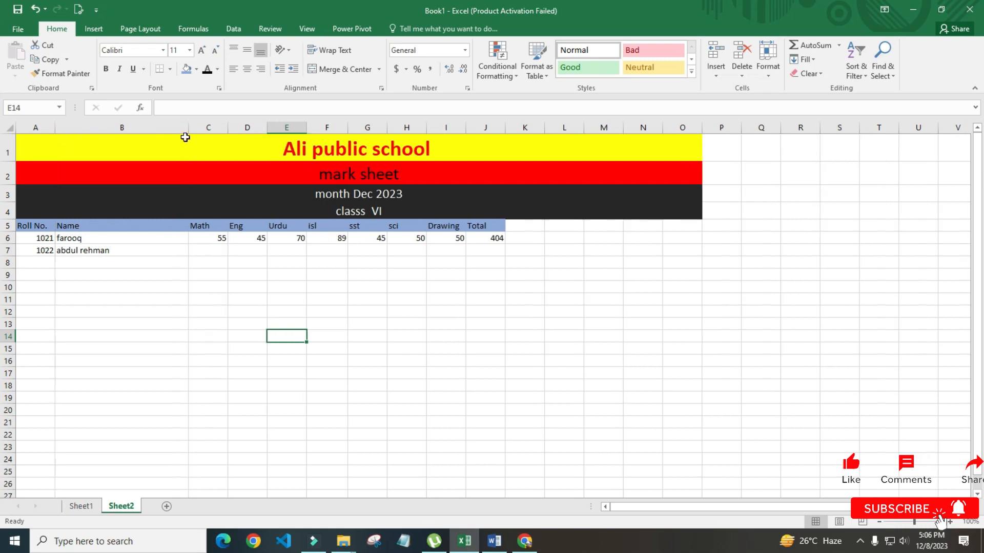
pyautogui.click(98, 267)
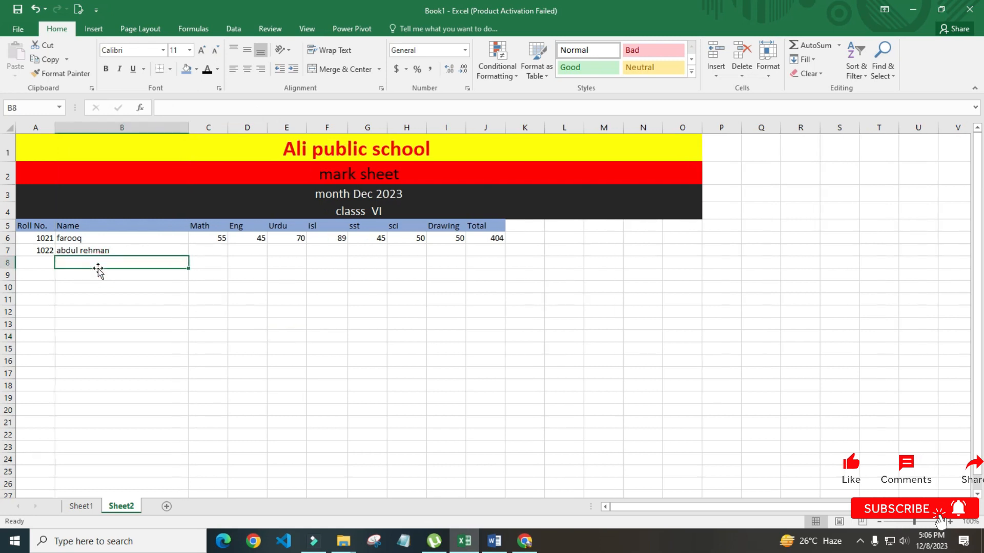
pyautogui.press('Right')
pyautogui.press('Right')
pyautogui.press('Right')
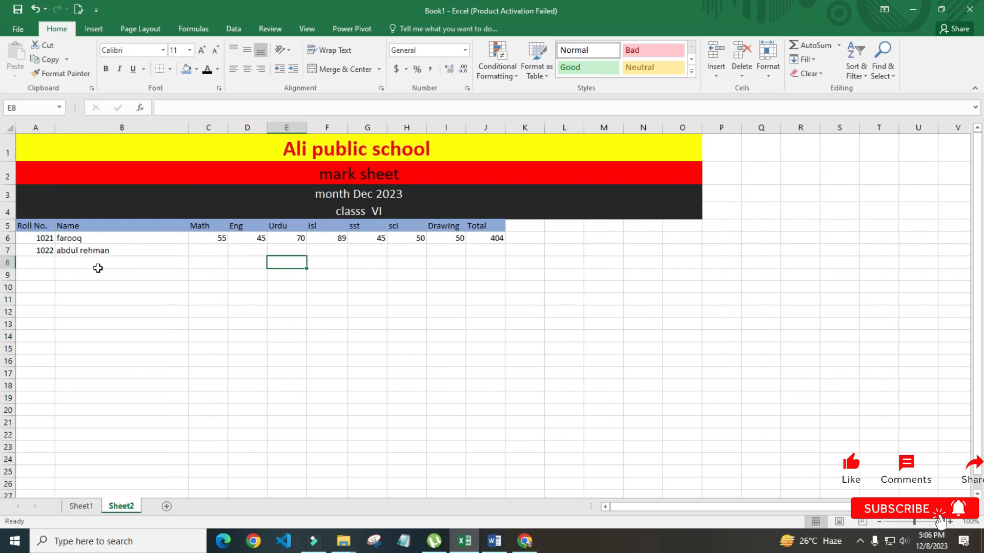
pyautogui.click(521, 225)
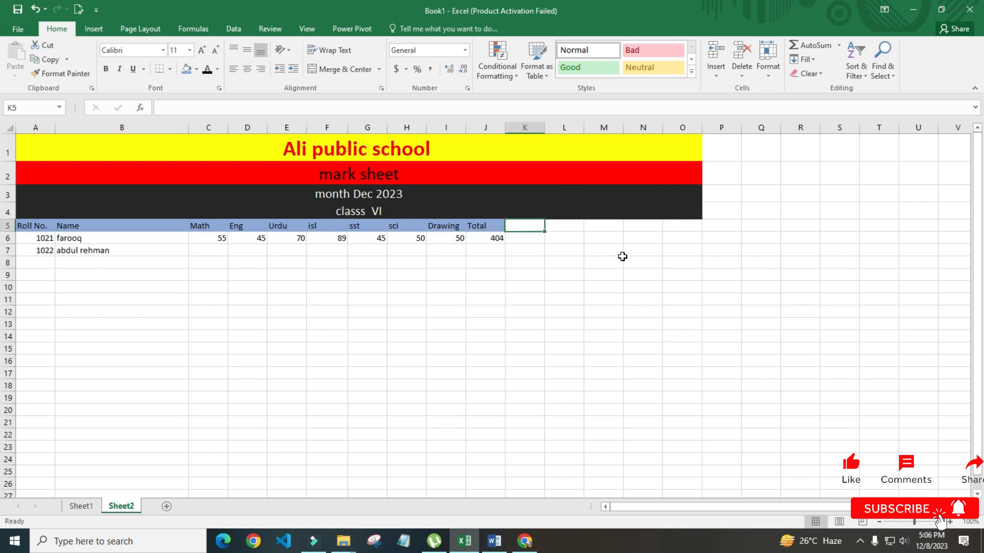
# Copy the Total header from J5 into K5
pyautogui.press('Left')
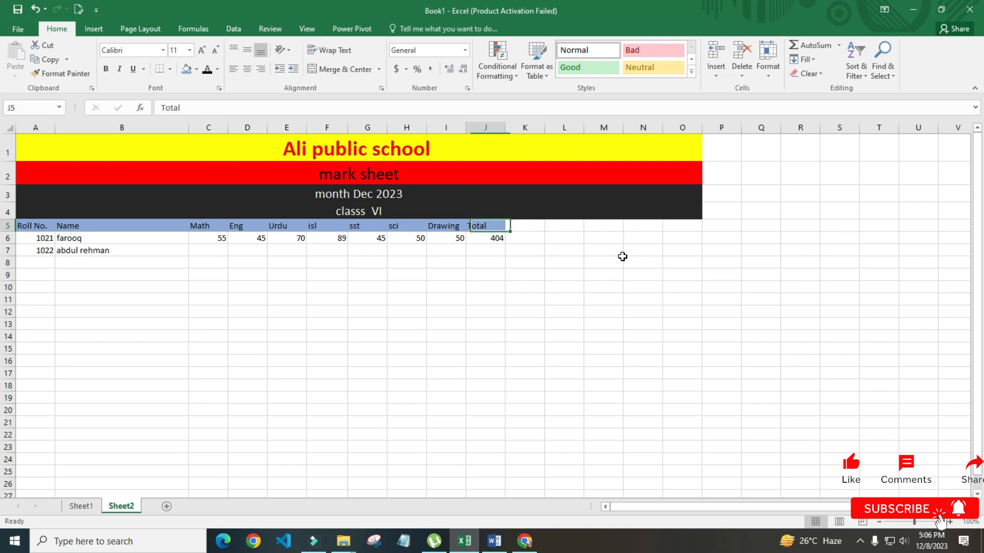
pyautogui.hotkey('ctrl', 'c')
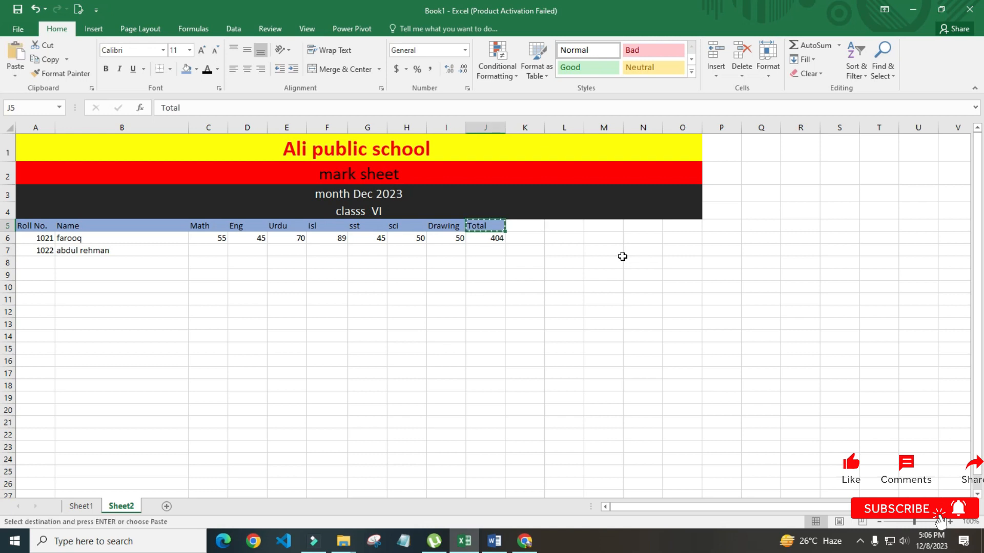
pyautogui.press('Right')
pyautogui.press('Return')
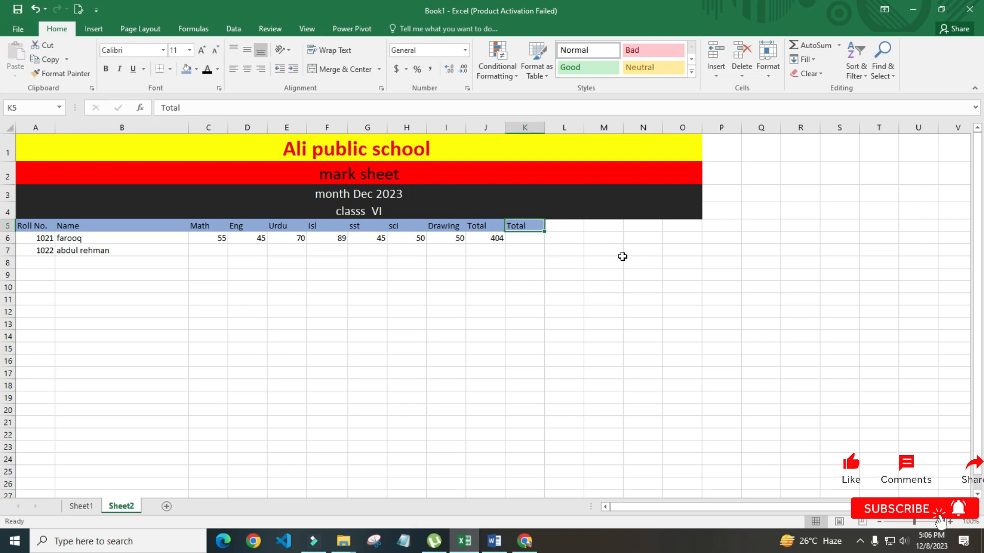
# Rename the J5 header to Obt
pyautogui.press('Left')
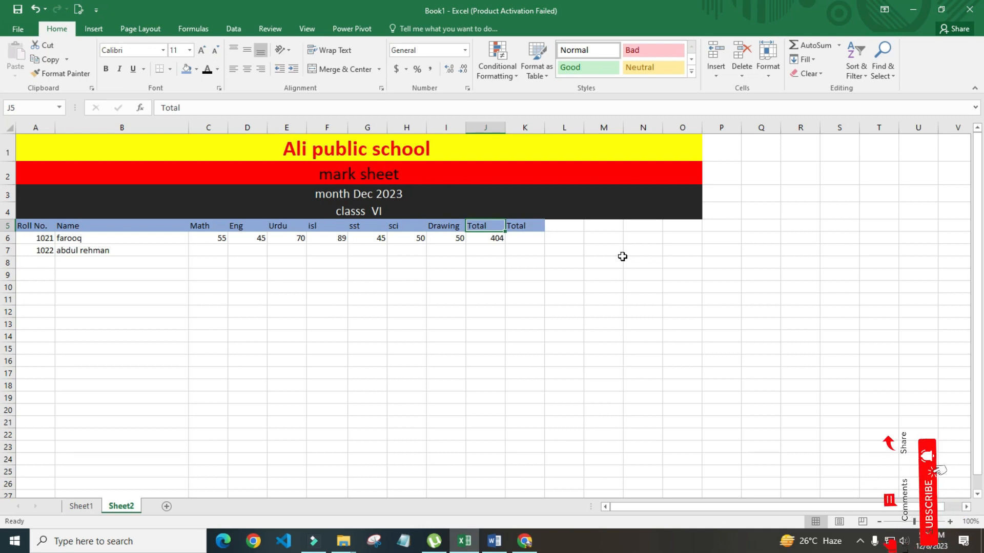
pyautogui.write('Obt')
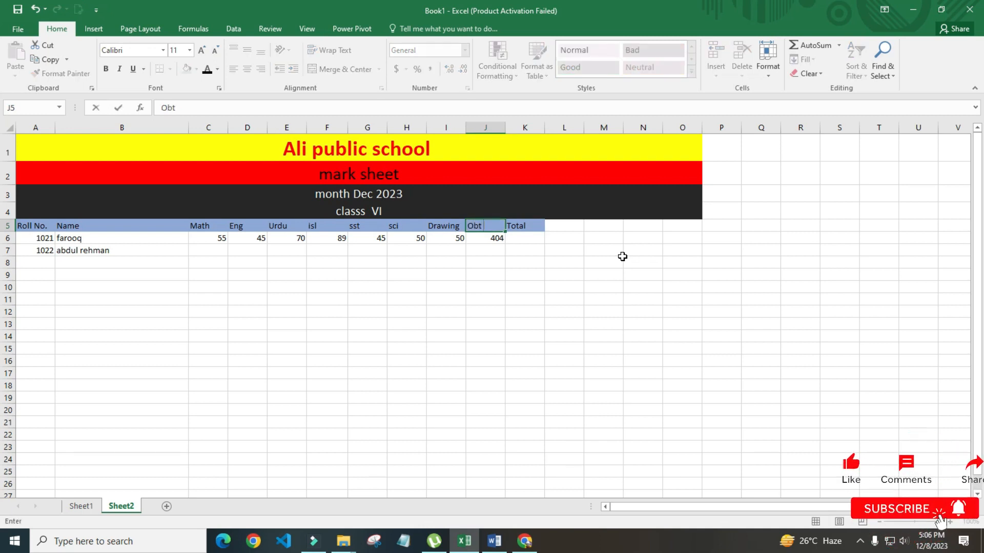
pyautogui.press('Return')
pyautogui.press('Up')
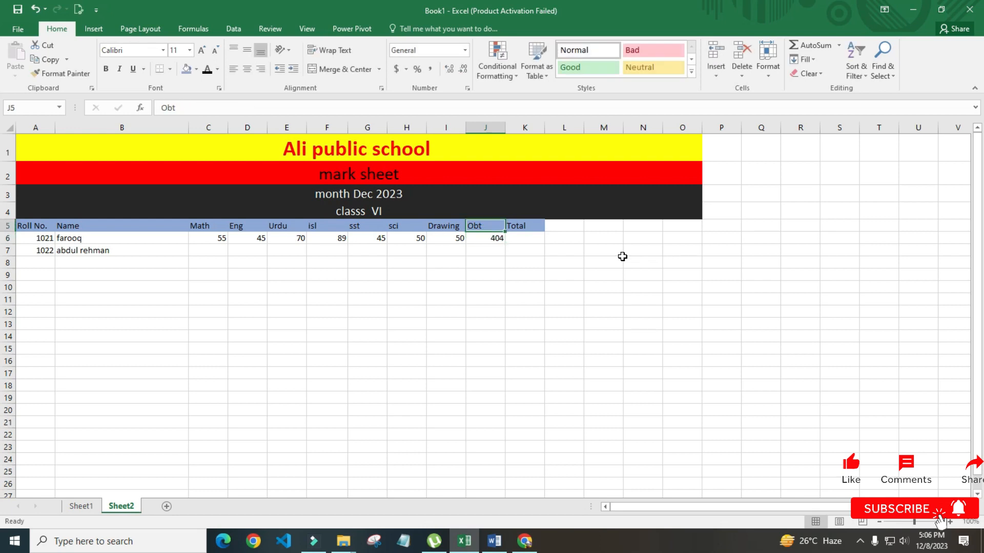
pyautogui.press('Right')
pyautogui.press('Left')
pyautogui.press('Right')
pyautogui.press('Down')
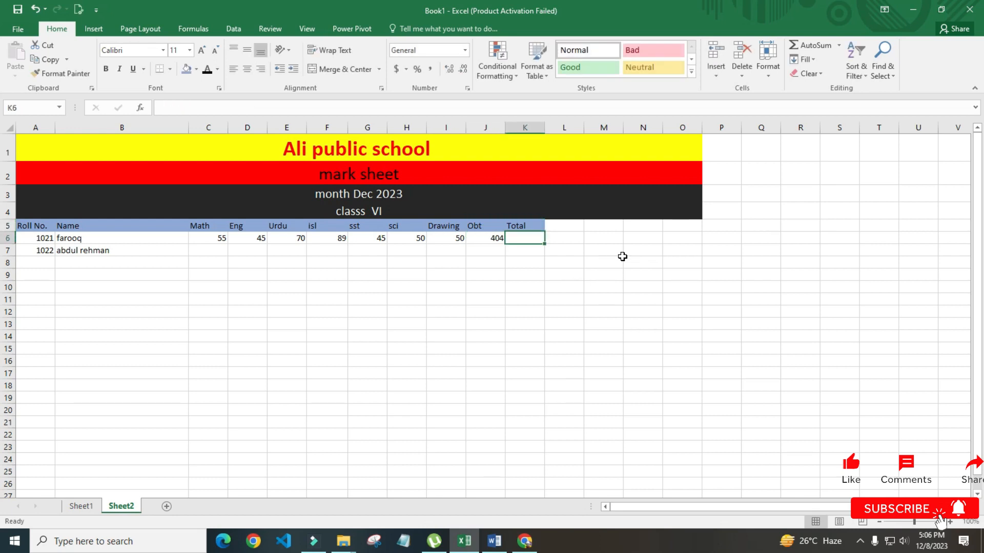
# Check the row 6 marks sum and enter 700 as the Total in K6
pyautogui.click(446, 238)
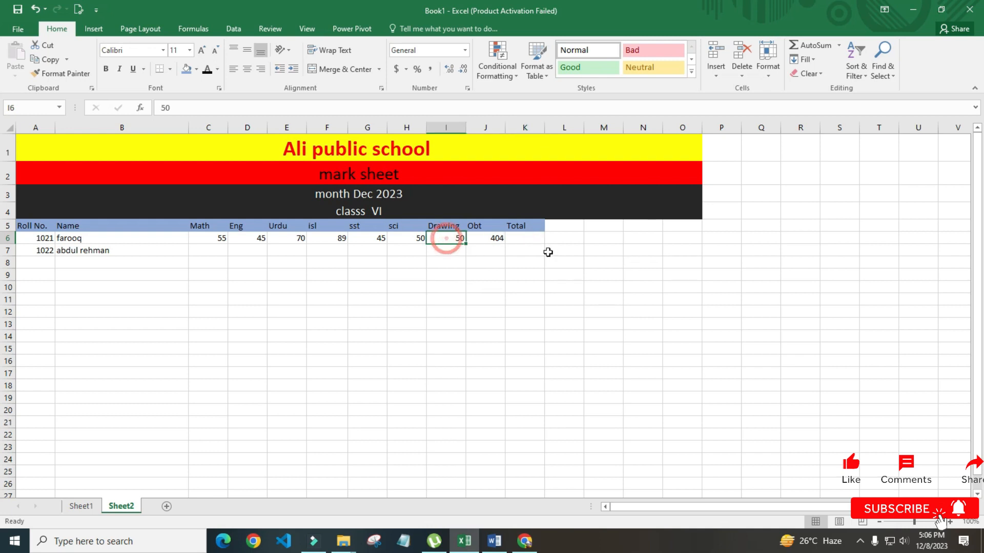
pyautogui.hotkey('shift', 'Left')
pyautogui.hotkey('shift', 'Left')
pyautogui.hotkey('shift', 'Left')
pyautogui.hotkey('shift', 'Left')
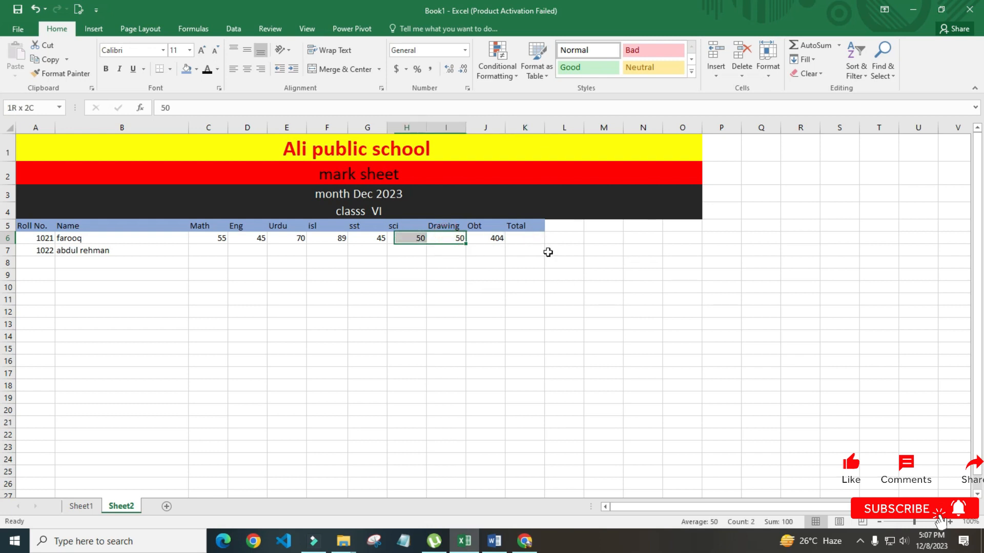
pyautogui.hotkey('shift', 'Left')
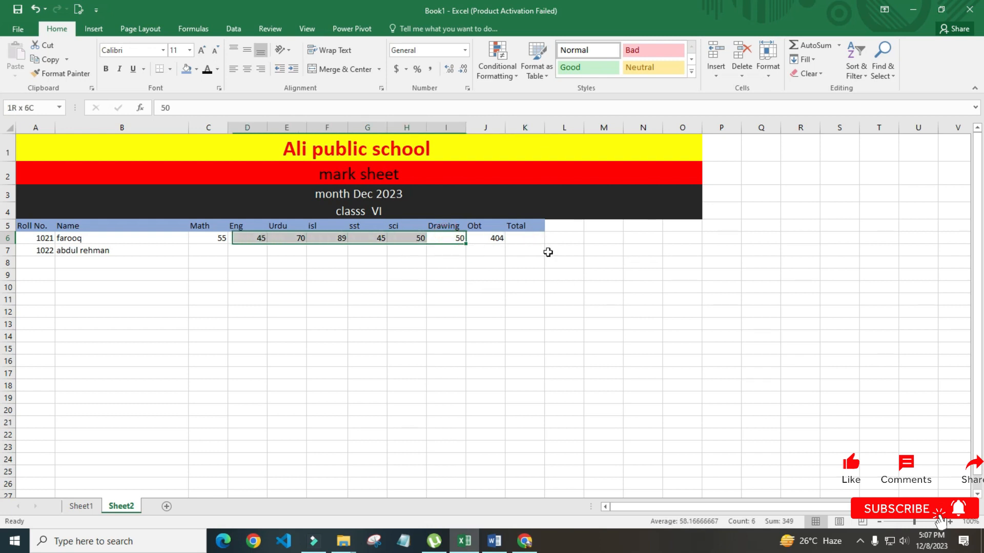
pyautogui.hotkey('shift', 'Left')
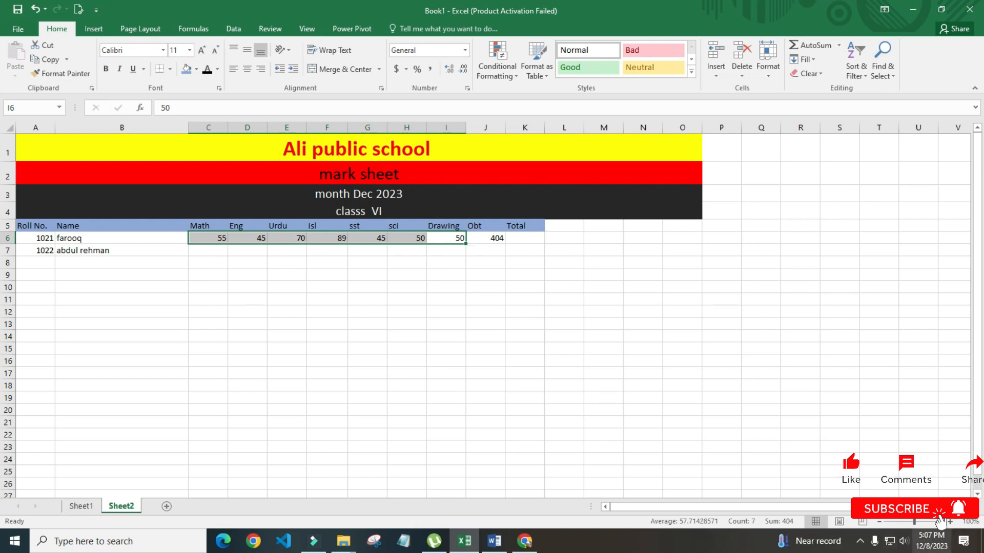
pyautogui.click(517, 239)
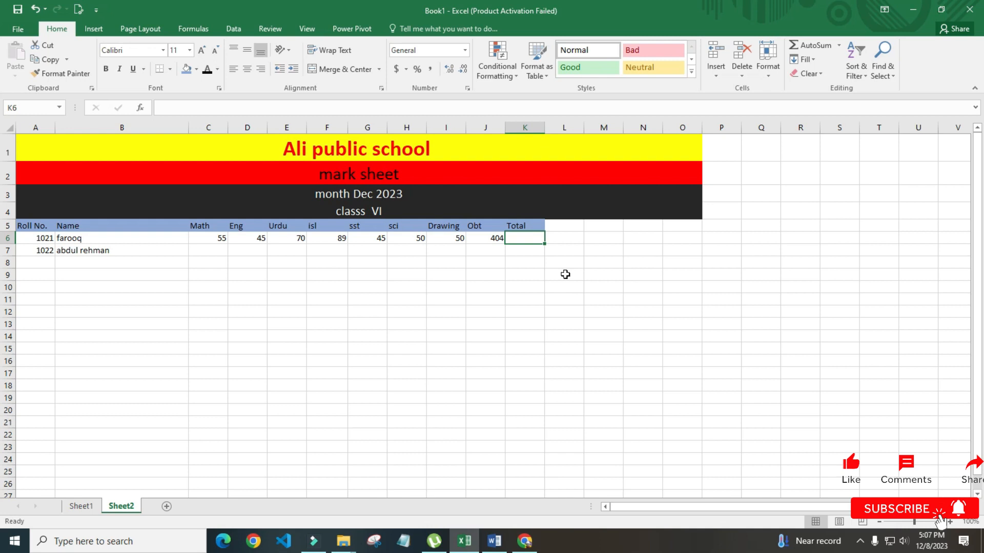
pyautogui.write('700')
pyautogui.press('Return')
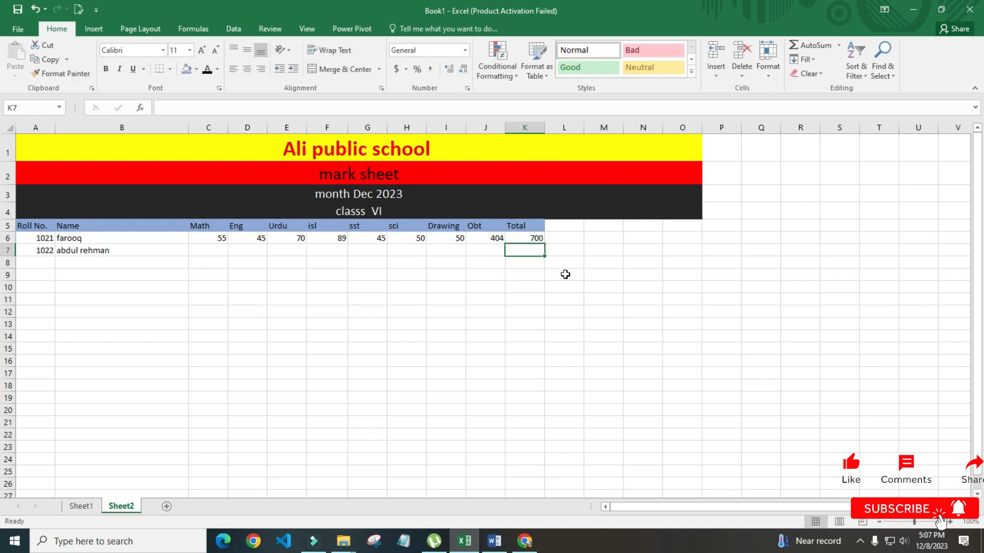
# Copy the Total header into L5, undoing a wrong paste
pyautogui.press('Up')
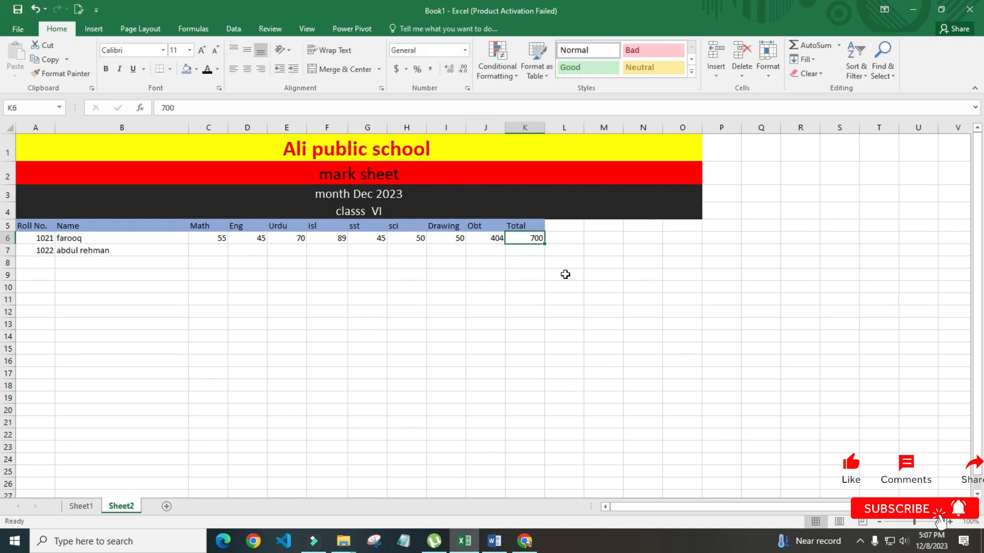
pyautogui.press('Left')
pyautogui.press('Right')
pyautogui.press('Right')
pyautogui.press('Left')
pyautogui.press('Up')
pyautogui.press('Up')
pyautogui.press('Right')
pyautogui.press('Down')
pyautogui.press('Left')
pyautogui.press('Left')
pyautogui.press('Left')
pyautogui.press('Left')
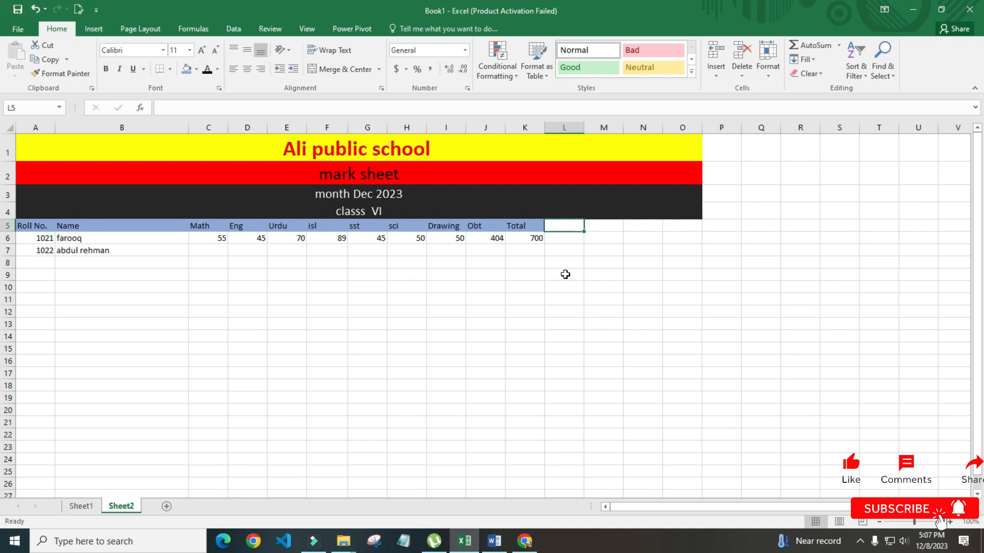
pyautogui.hotkey('ctrl', 'v')
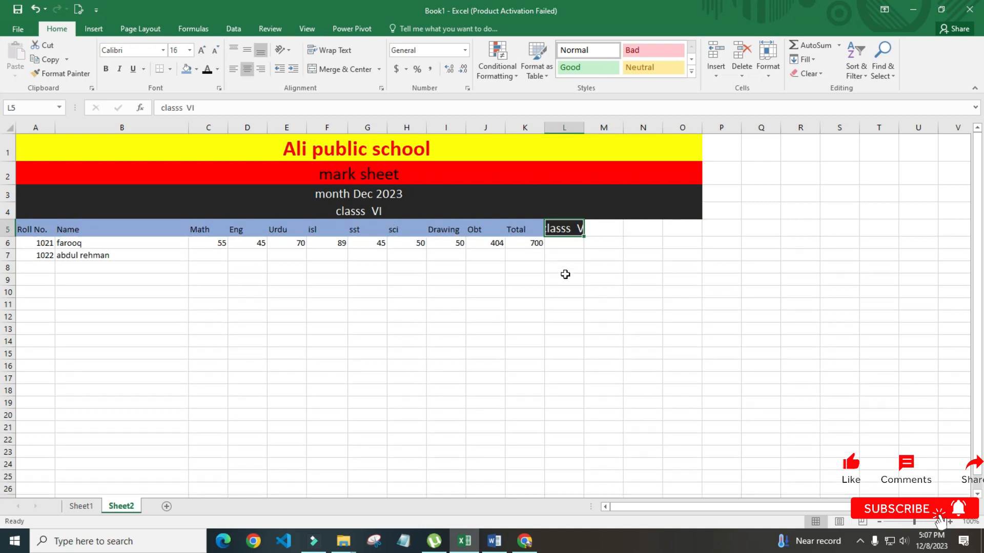
pyautogui.hotkey('ctrl', 'z')
pyautogui.hotkey('ctrl', 'r')
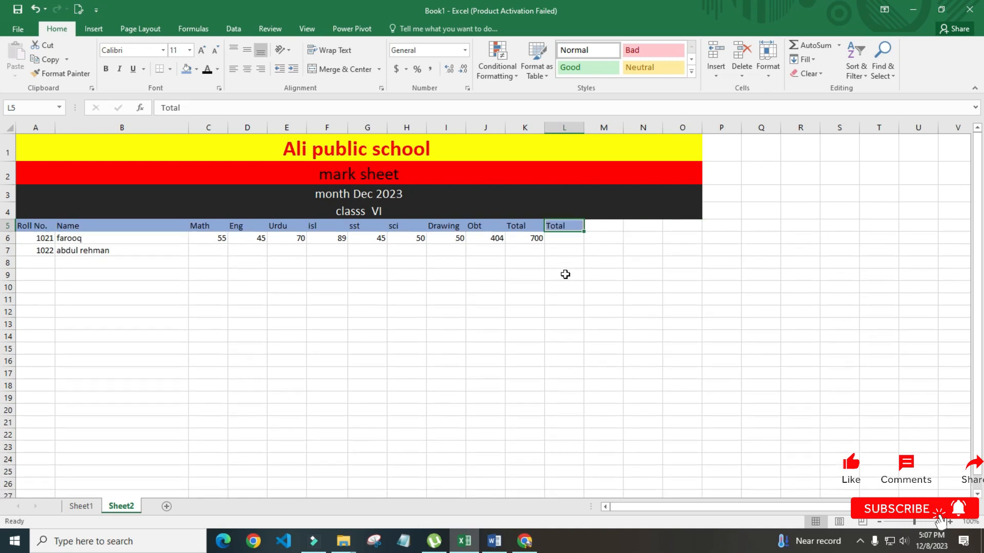
# Undo the stray copy and copy the blue Total header from K5 into L5
pyautogui.moveTo(565, 272); pyautogui.dragTo(566, 265)
pyautogui.click(575, 227)
pyautogui.click(565, 245)
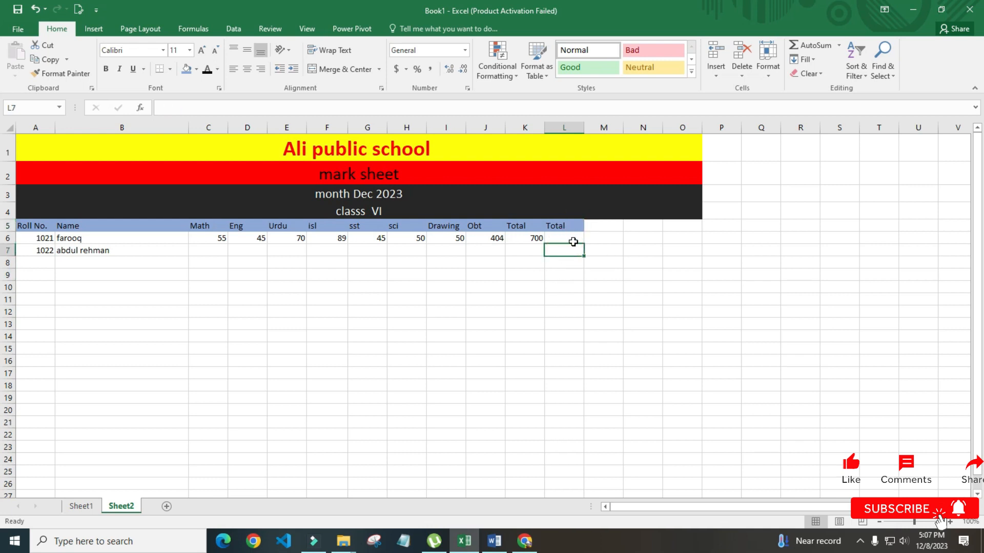
pyautogui.hotkey('ctrl', 'z')
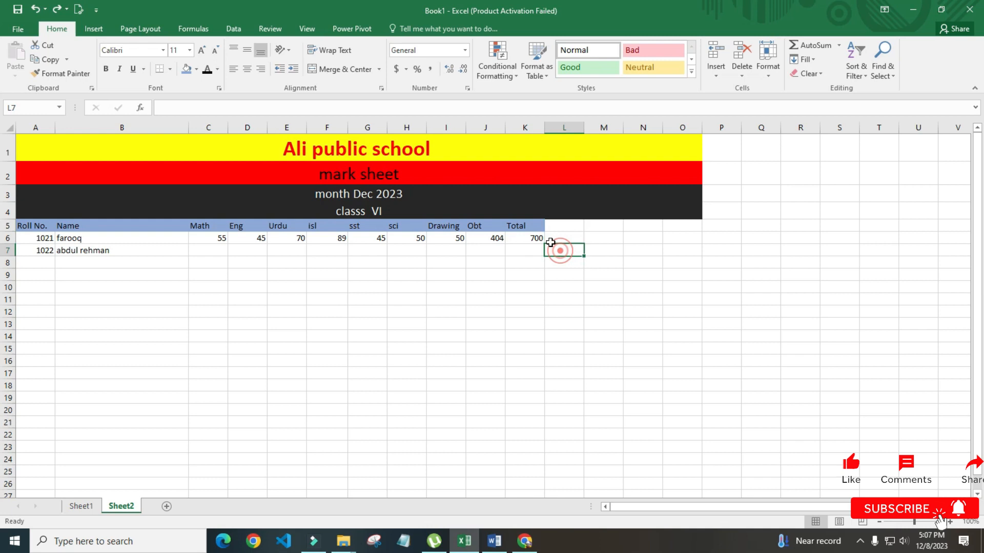
pyautogui.click(525, 226)
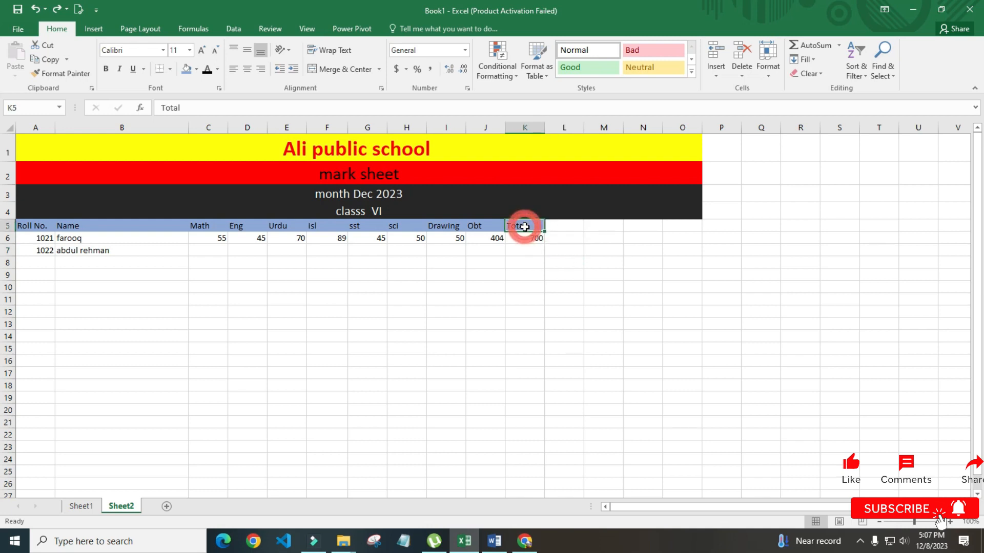
pyautogui.click(565, 229)
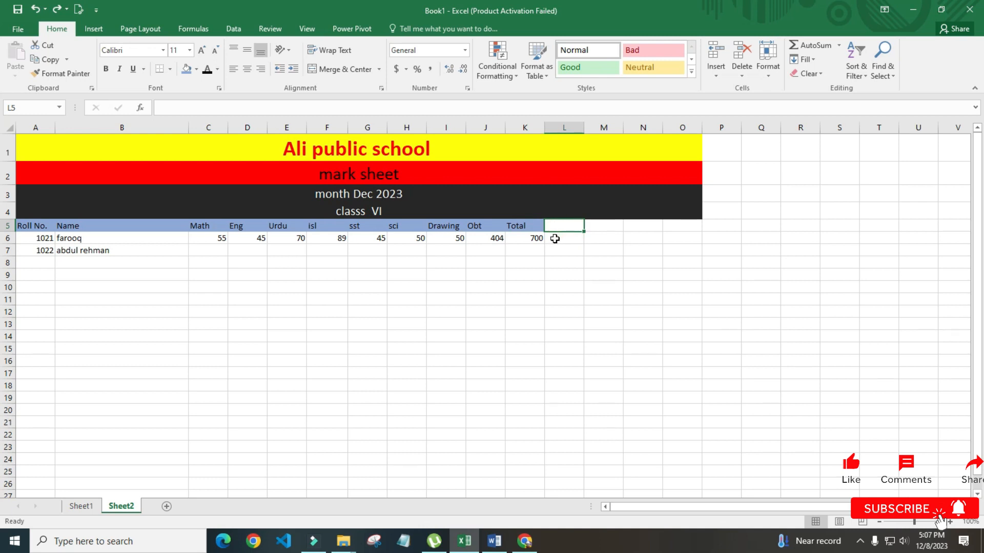
pyautogui.hotkey('ctrl', 'r')
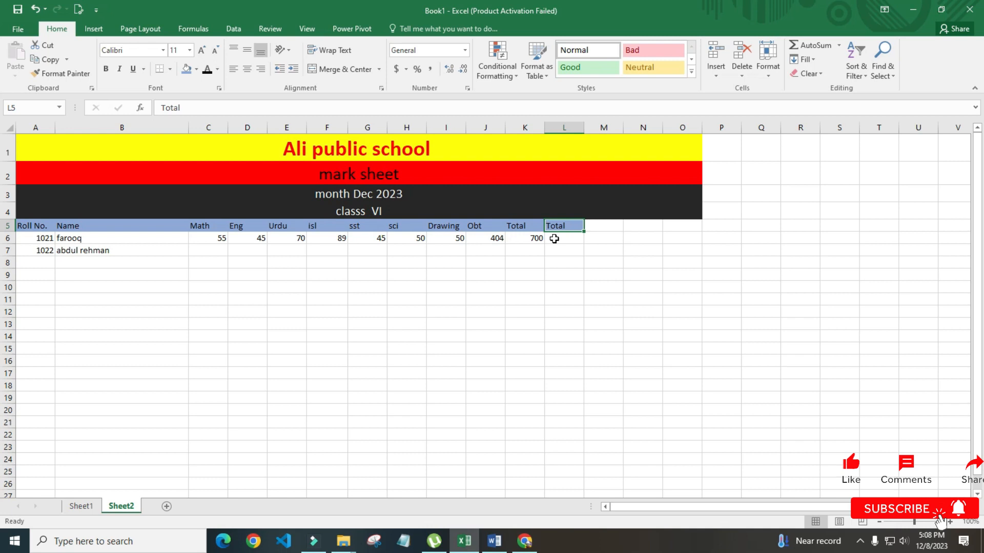
# Change the L5 heading to 'Per %', then move down to cell F10
pyautogui.write('Per')
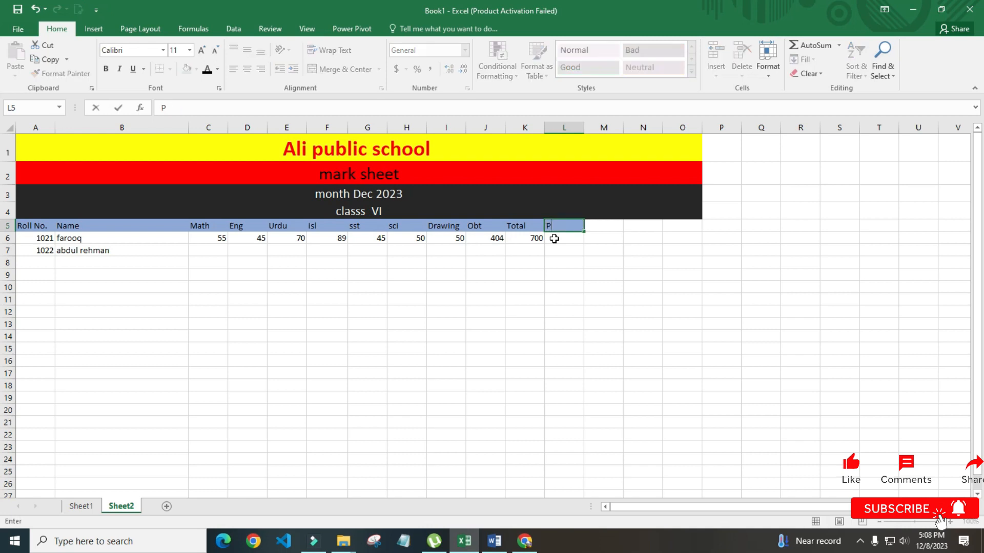
pyautogui.write('%')
pyautogui.press('Return')
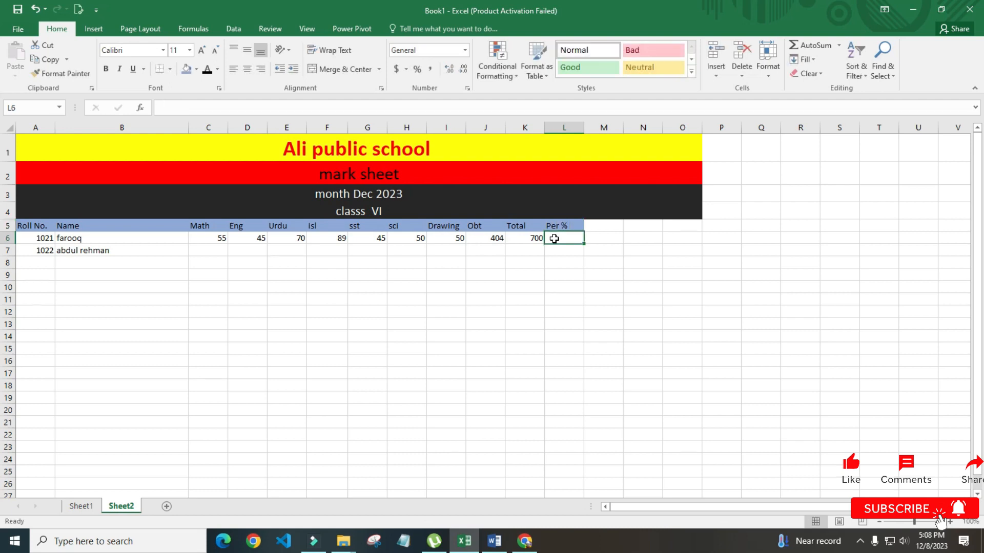
pyautogui.press('Right')
pyautogui.press('Down')
pyautogui.press('Left')
pyautogui.press('Down')
pyautogui.press('Down')
pyautogui.press('Left')
pyautogui.press('Left')
pyautogui.press('Left')
pyautogui.press('Down')
pyautogui.press('Left')
pyautogui.press('Down')
pyautogui.press('Left')
pyautogui.press('Left')
pyautogui.press('Up')
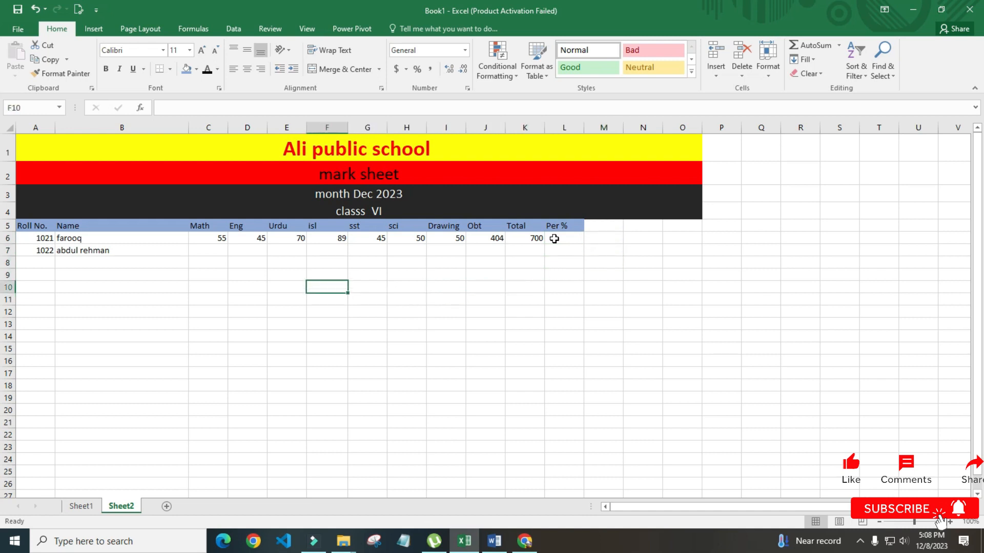
# Type the label 'per' in F10 and the note '= obt/total' in G10
pyautogui.write('per')
pyautogui.press('Right')
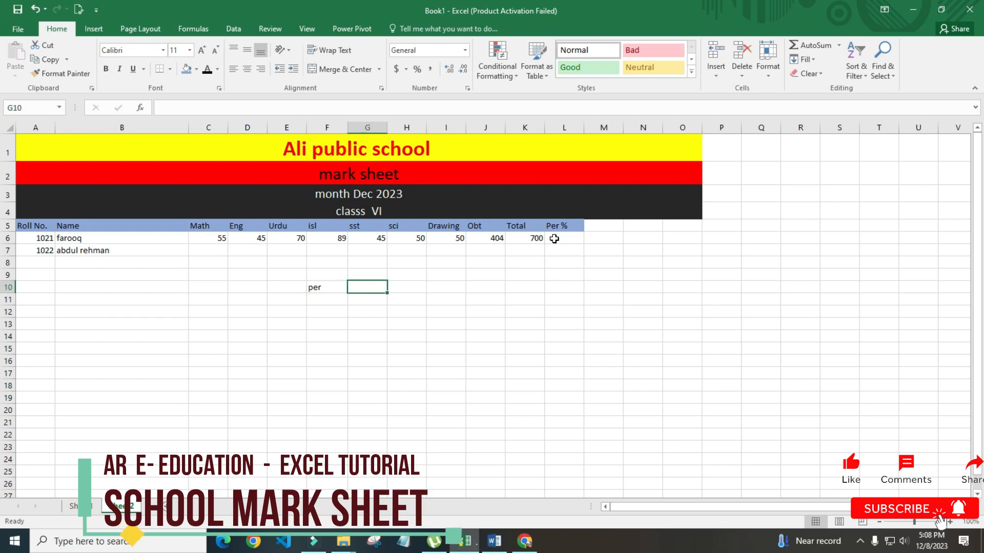
pyautogui.write('=')
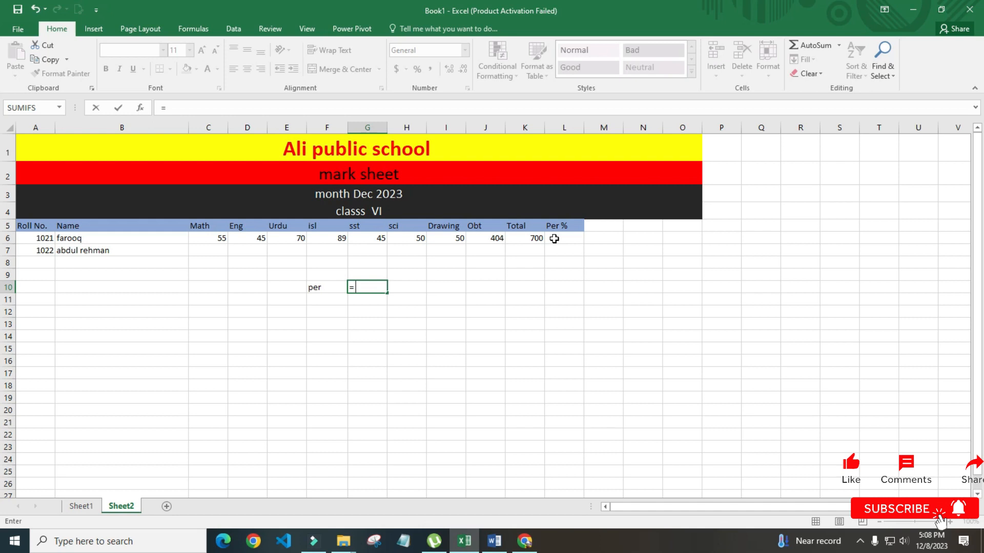
pyautogui.write(' obt/')
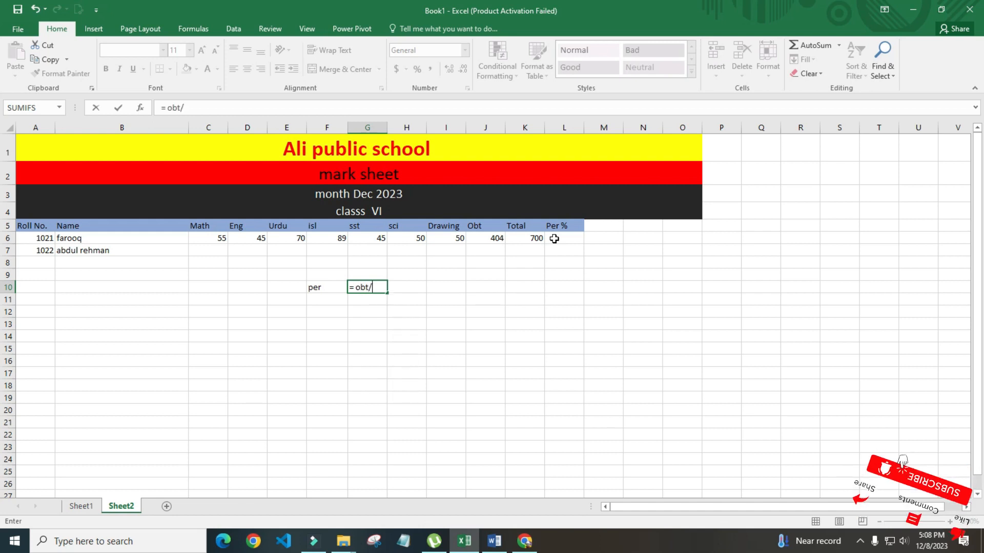
pyautogui.write('total')
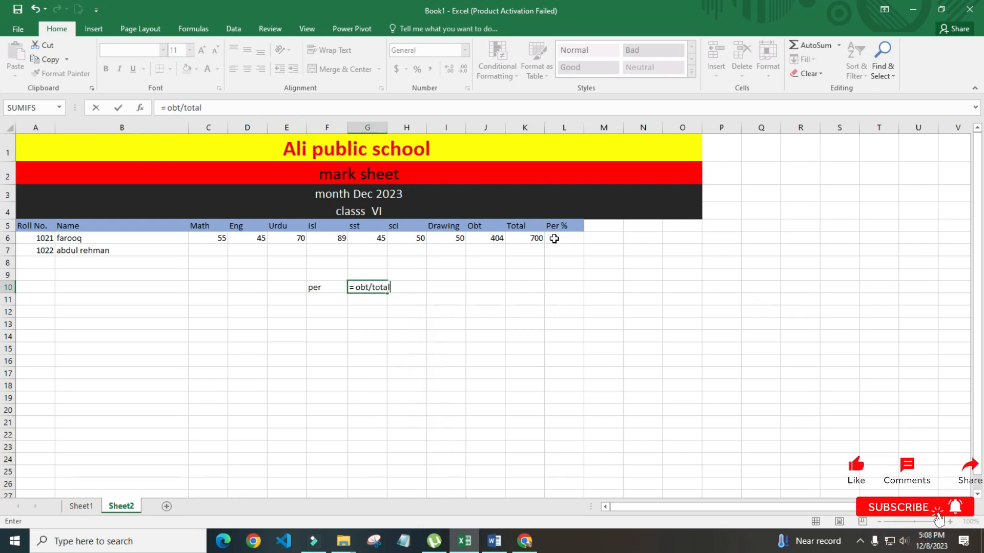
pyautogui.press('Return')
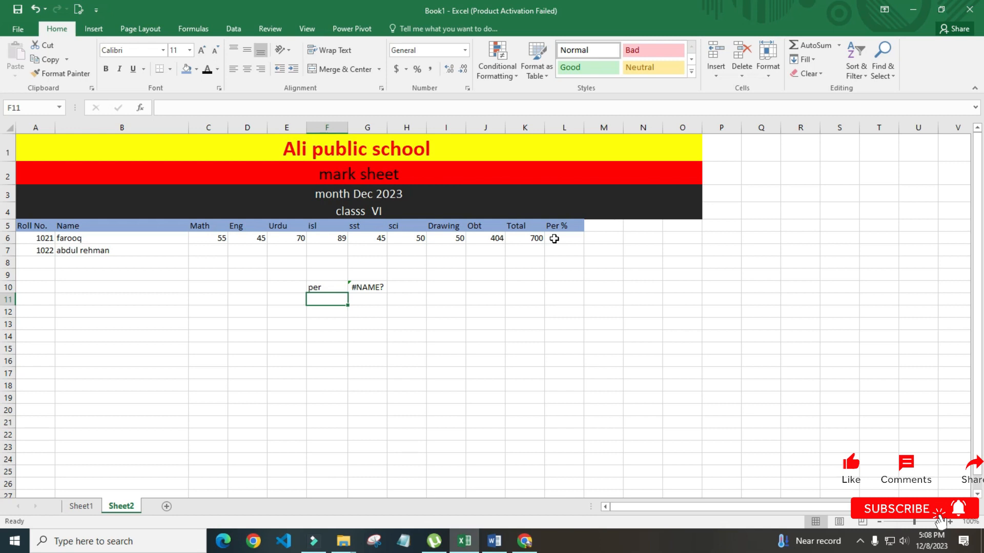
pyautogui.press('Up')
pyautogui.press('Right')
# Prefix the G10 note with an apostrophe so it stays plain text
pyautogui.press('F2')
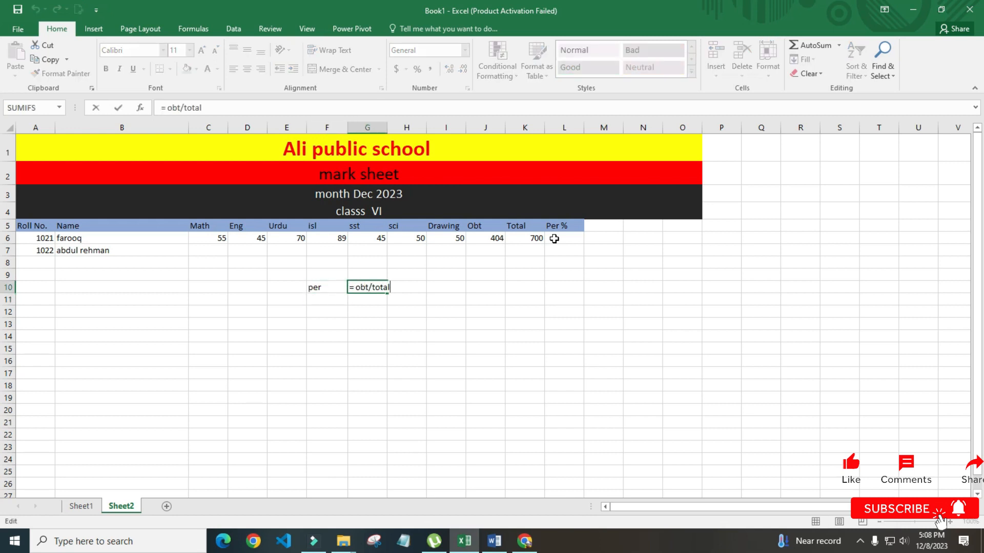
pyautogui.press('Left')
pyautogui.press('Left')
pyautogui.write("'")
pyautogui.press('Return')
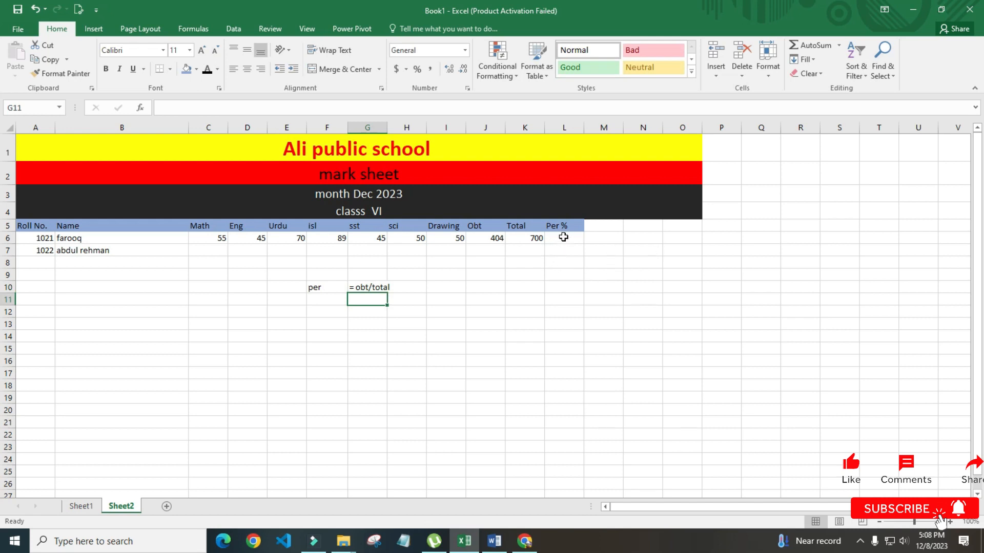
# Extend the G10 note to read '= obt/total*100'
pyautogui.click(563, 237)
pyautogui.click(314, 287)
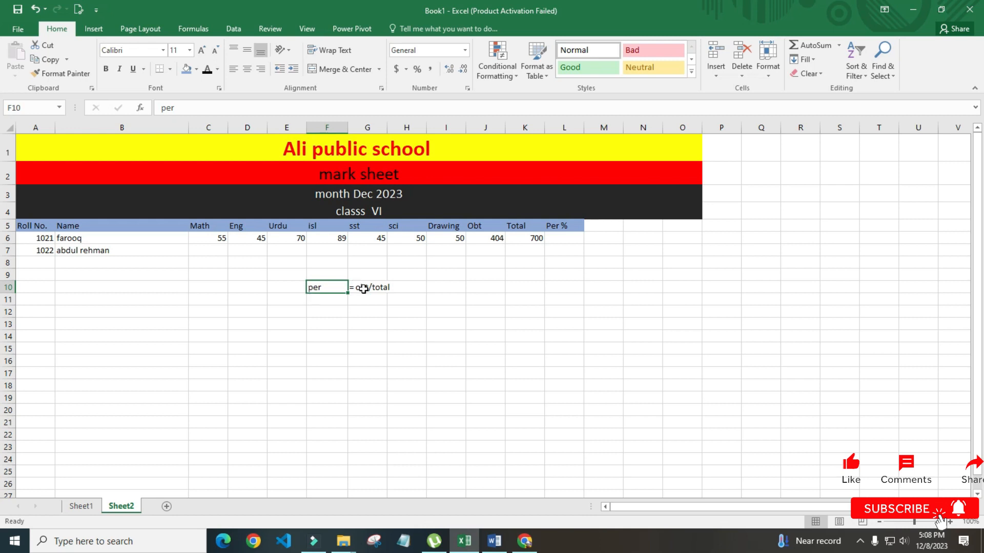
pyautogui.click(392, 288)
pyautogui.doubleClick(378, 289)
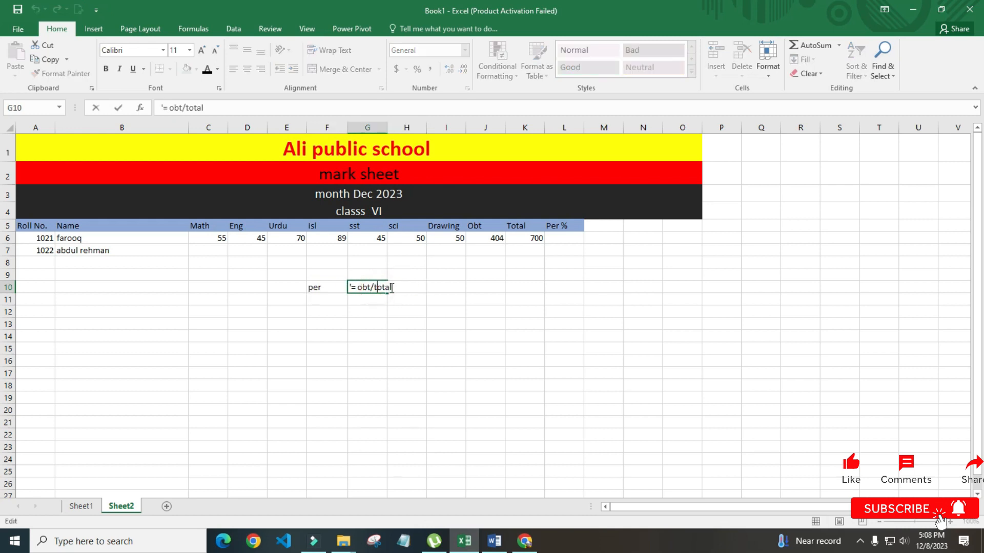
pyautogui.write('*100')
pyautogui.press('Return')
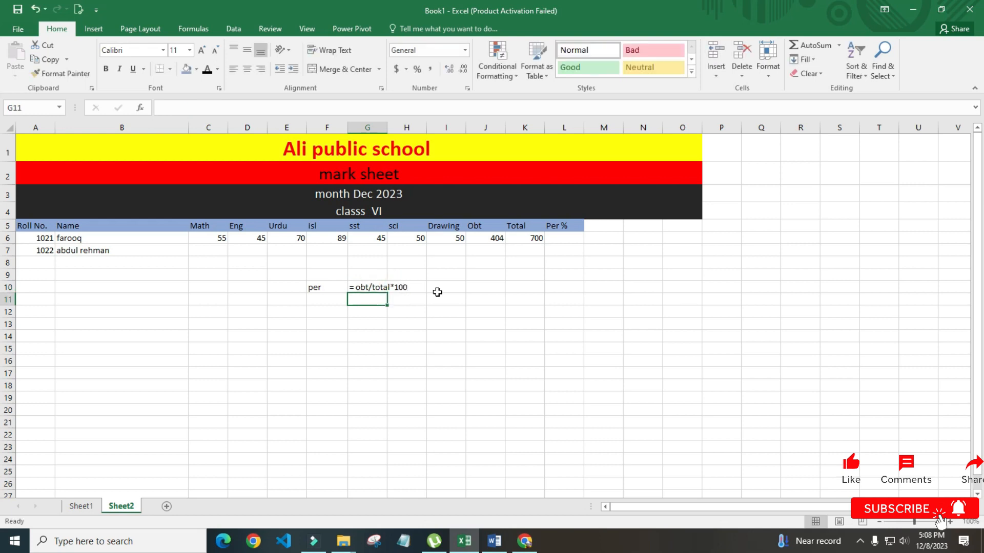
pyautogui.click(563, 239)
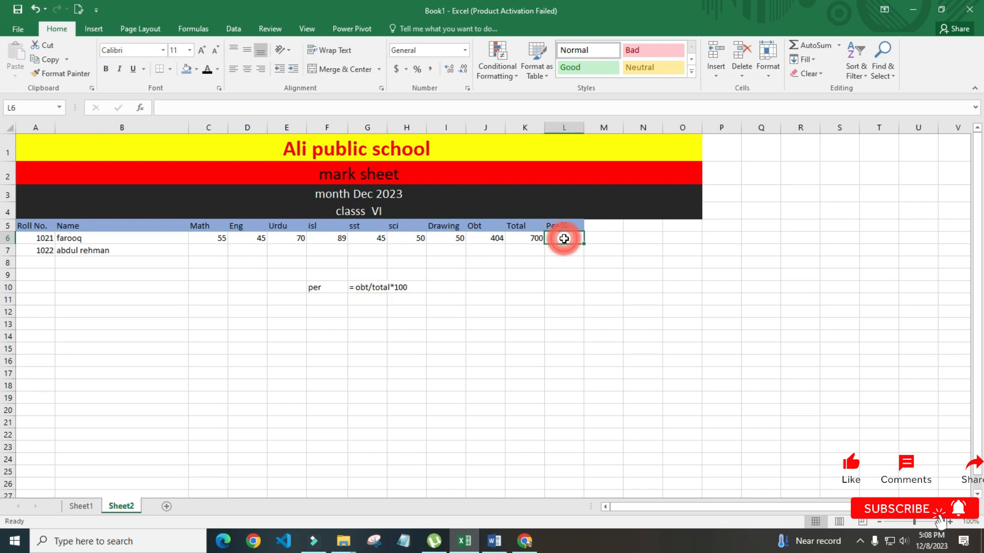
# Enter =j6/k6*100 in L6 so the first student's Per % shows 57.71429
pyautogui.write('=')
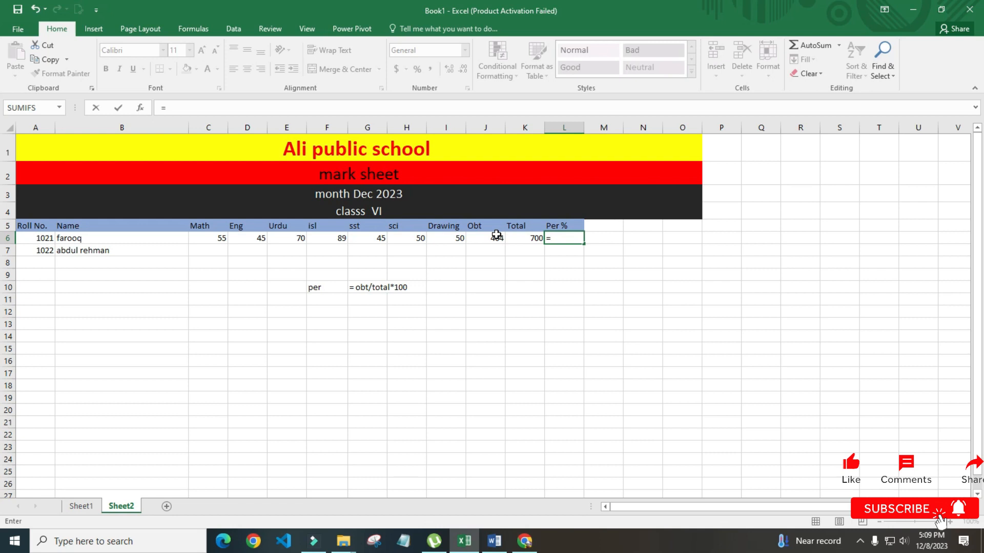
pyautogui.write('j6')
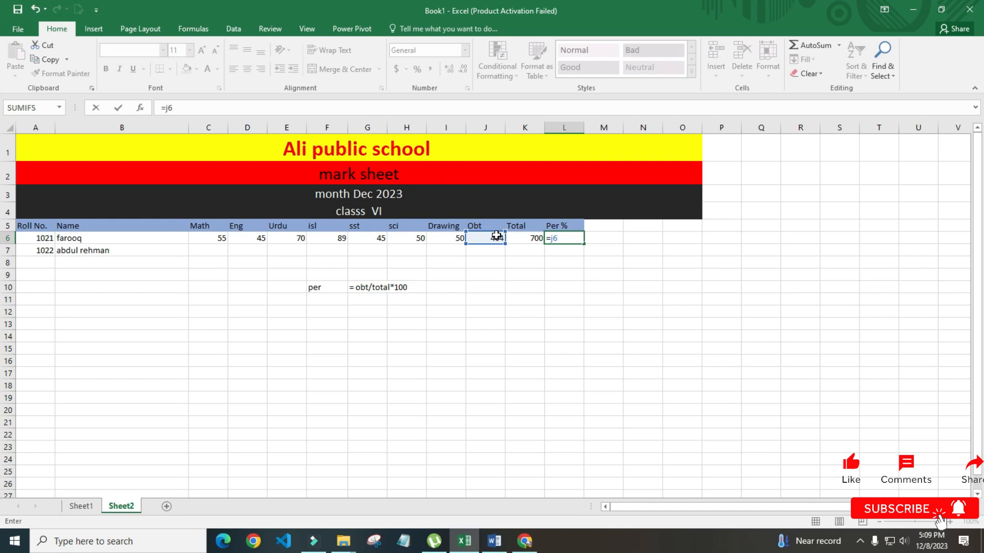
pyautogui.write('/')
pyautogui.write('k6')
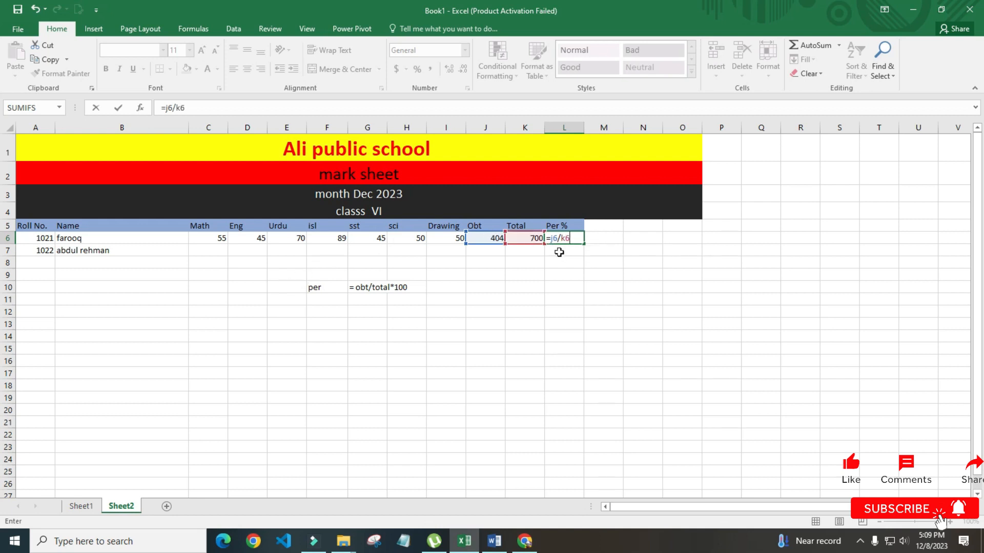
pyautogui.write('*100')
pyautogui.press('Return')
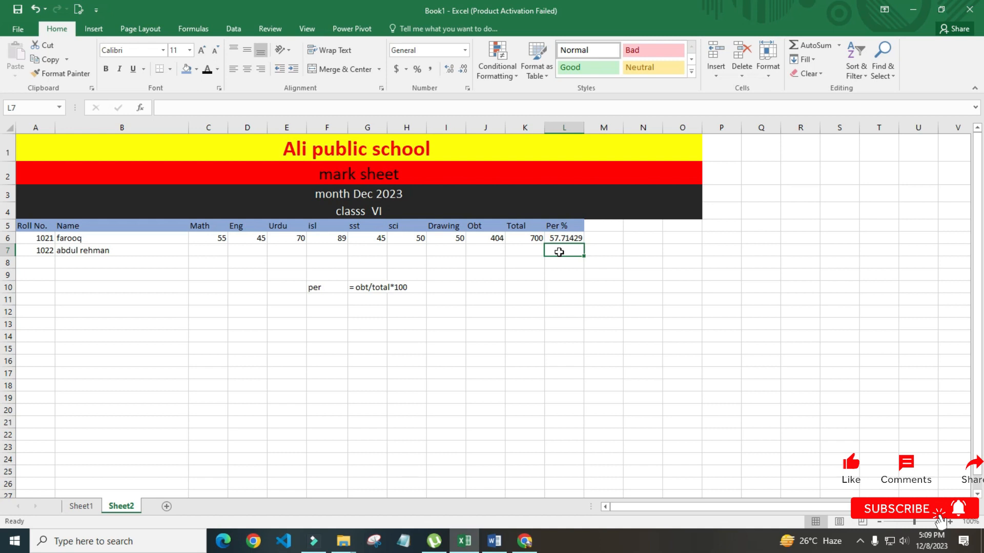
pyautogui.press('Up')
pyautogui.press('Left')
pyautogui.press('Down')
pyautogui.press('Down')
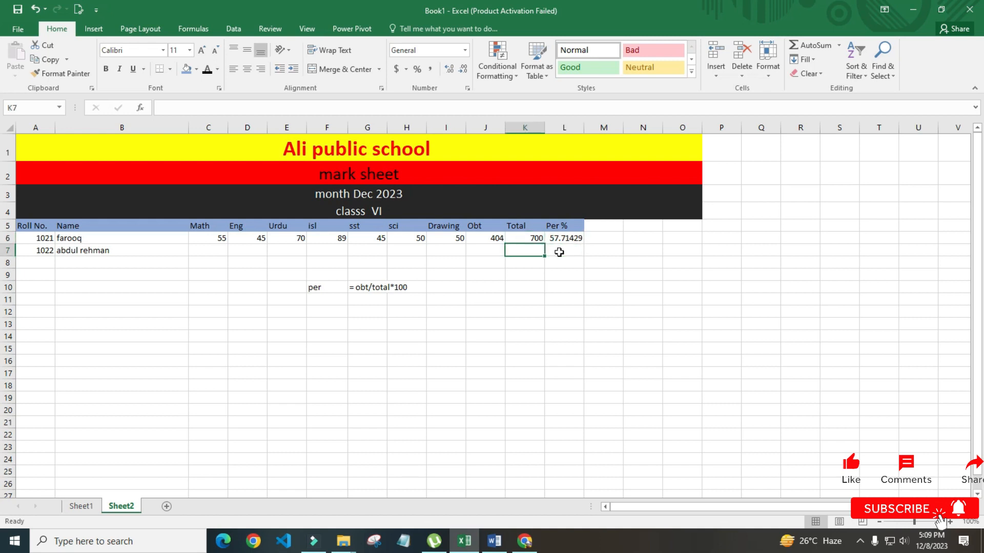
pyautogui.press('Right')
pyautogui.press('Up')
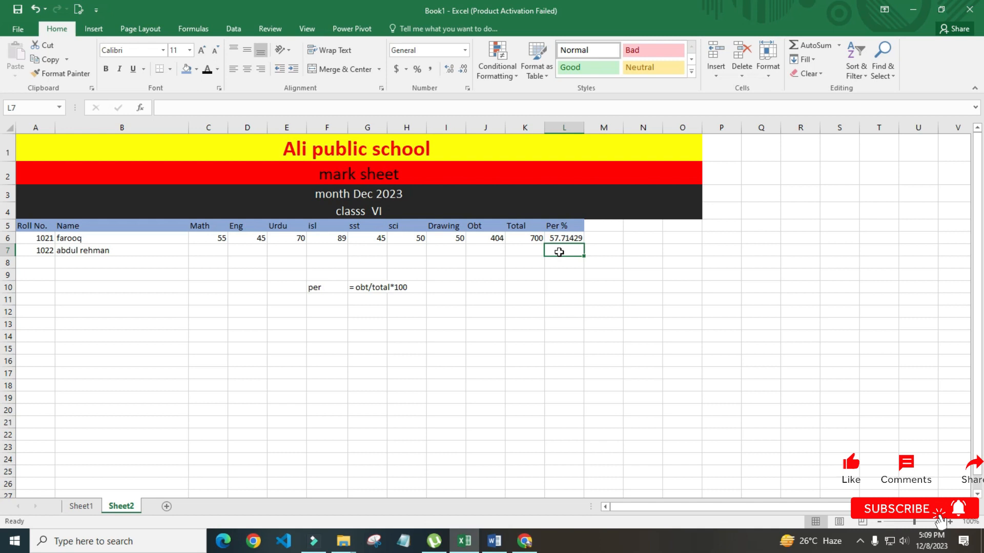
# Enter =j7/k7*100 in L7 for the second student's percentage
pyautogui.write('=')
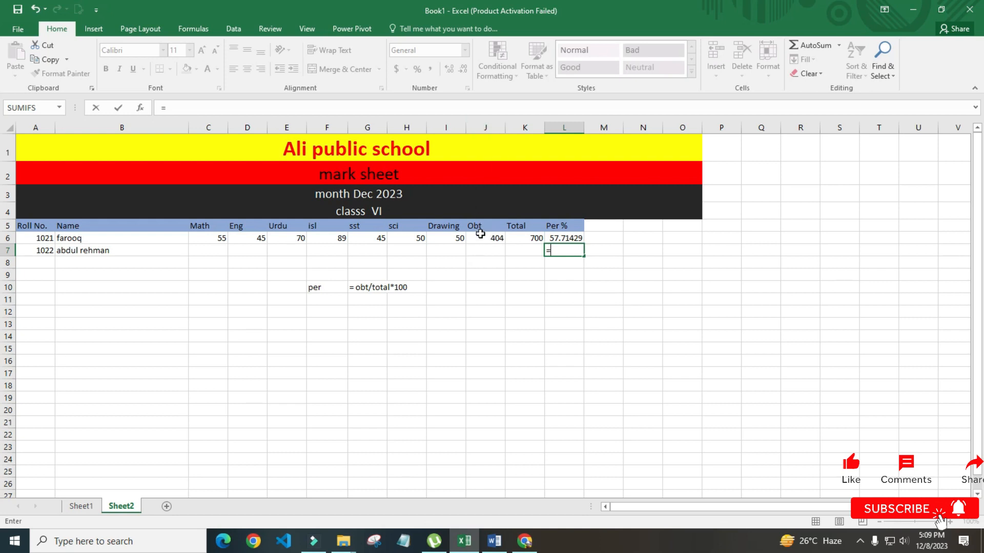
pyautogui.write('j7')
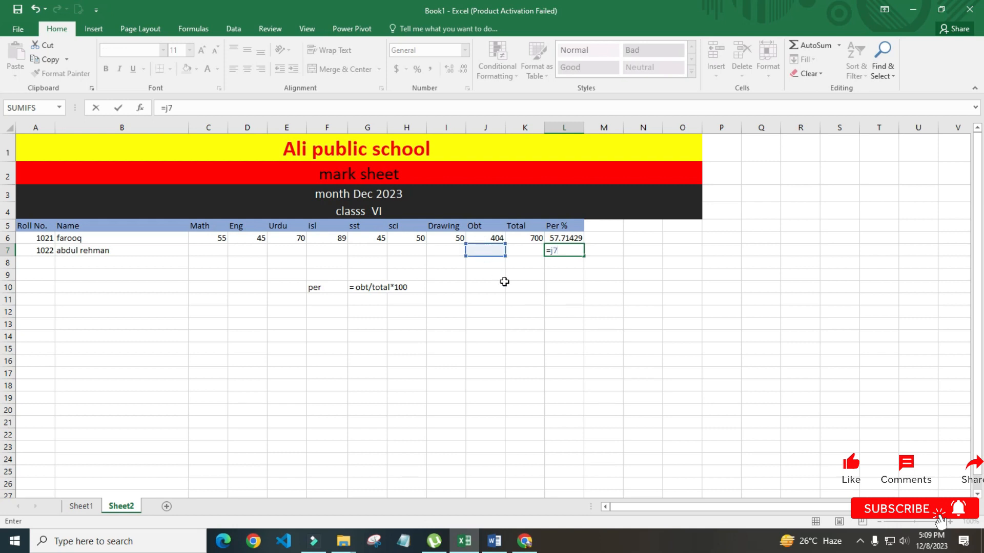
pyautogui.write('/k7')
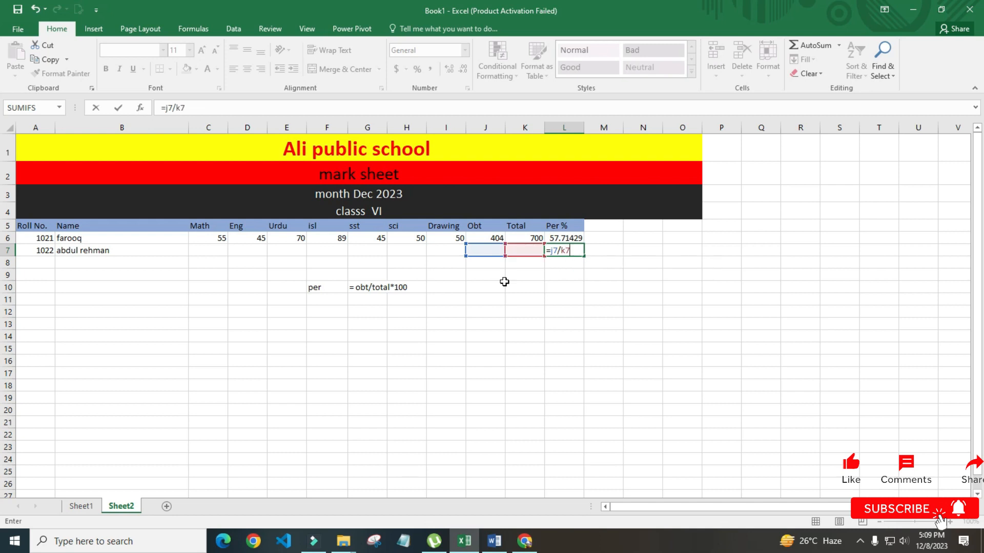
pyautogui.write('*100')
pyautogui.press('Return')
pyautogui.press('Up')
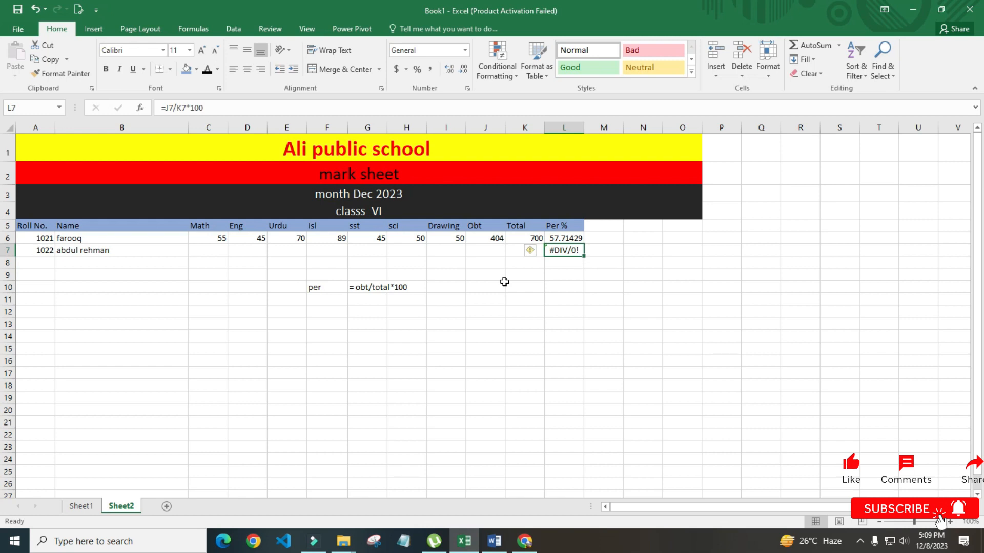
pyautogui.press('Left')
pyautogui.press('Left')
pyautogui.press('Left')
pyautogui.press('Left')
pyautogui.press('Left')
pyautogui.press('Left')
pyautogui.press('Left')
pyautogui.press('Left')
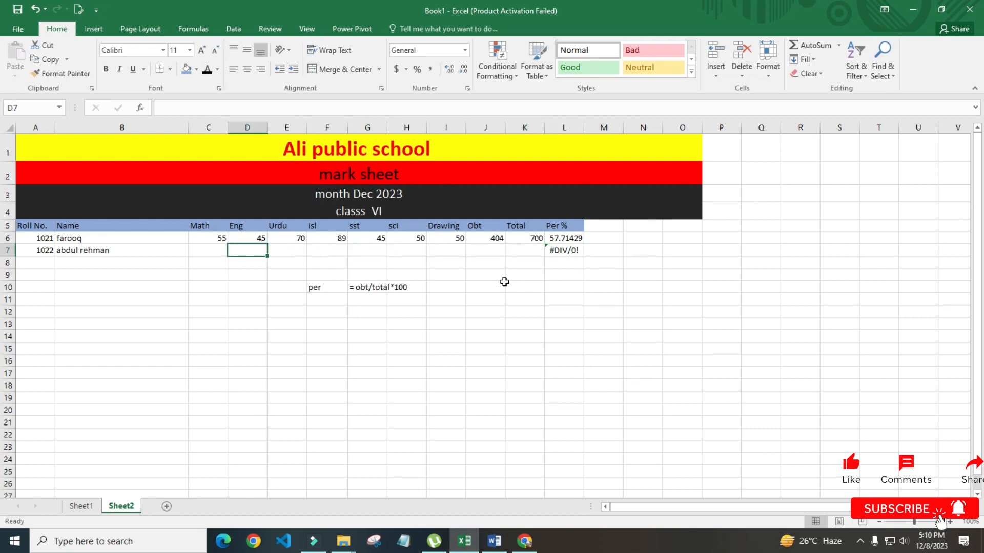
# Enter the second student's marks 45, 98, 74, 51, 23, 65, 45 across row 7
pyautogui.press('Left')
pyautogui.write('45')
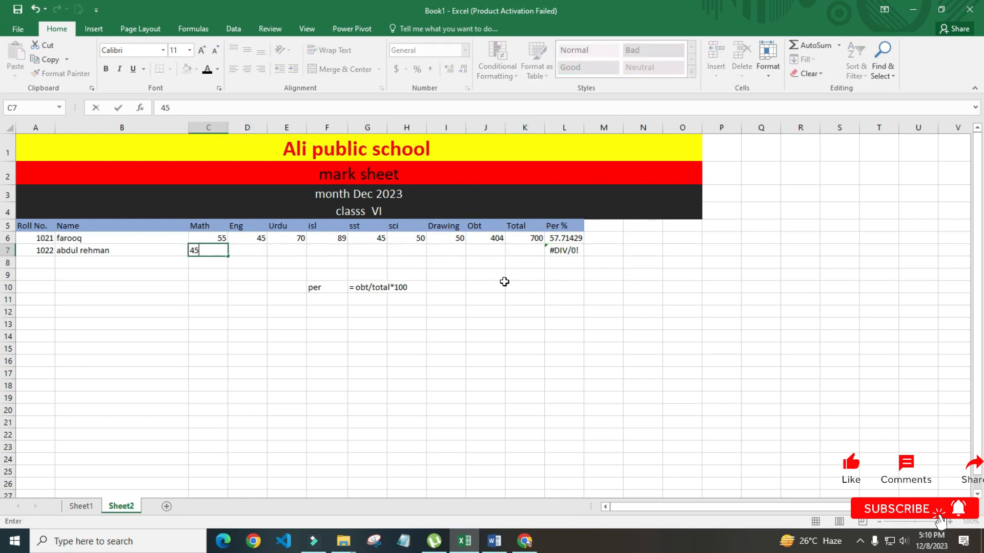
pyautogui.press('Right')
pyautogui.write('98')
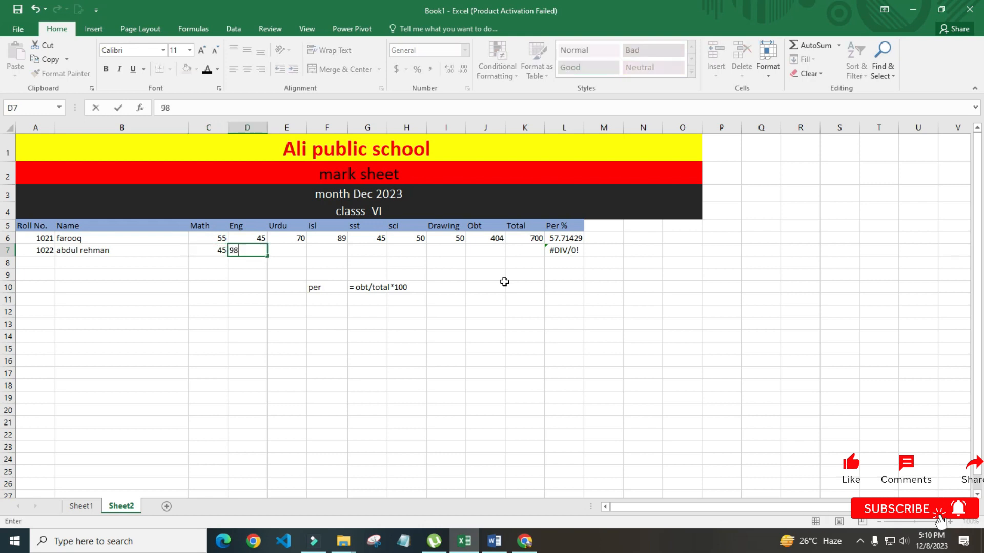
pyautogui.press('Right')
pyautogui.write('74')
pyautogui.press('Right')
pyautogui.write('51')
pyautogui.press('Right')
pyautogui.write('23')
pyautogui.press('Right')
pyautogui.write('65')
pyautogui.hotkey('ctrl', 'Return')
pyautogui.press('Right')
pyautogui.write('45')
pyautogui.press('Right')
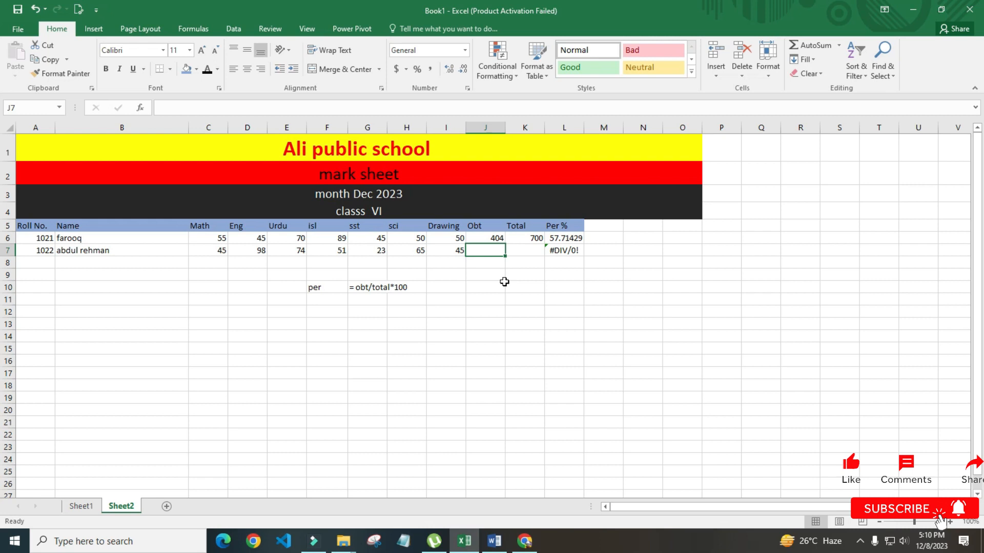
# Fill the Obt formula down from J6 into J7, giving 401
pyautogui.press('Up')
pyautogui.press('Down')
pyautogui.hotkey('ctrl', 'd')
pyautogui.press('Delete')
pyautogui.hotkey('ctrl', 'z')
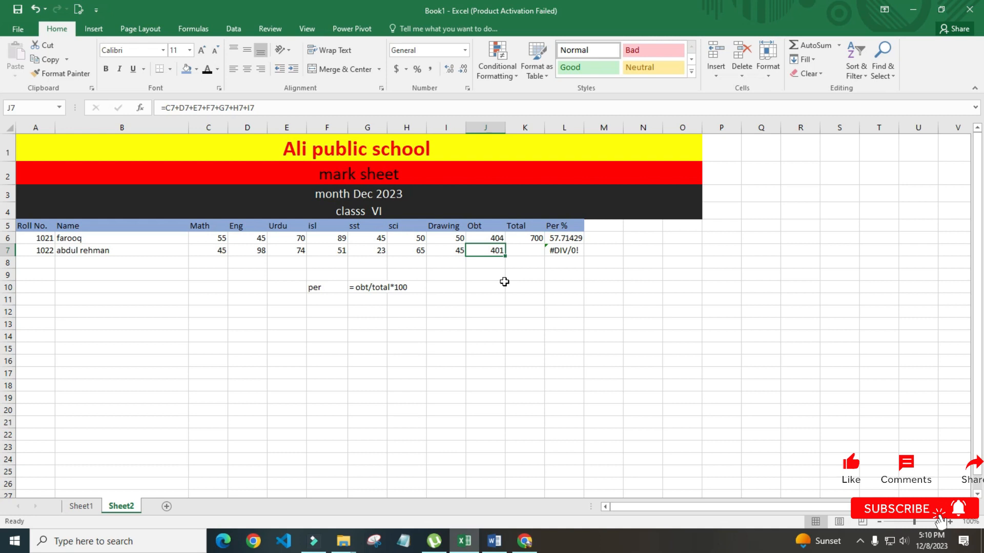
pyautogui.press('Right')
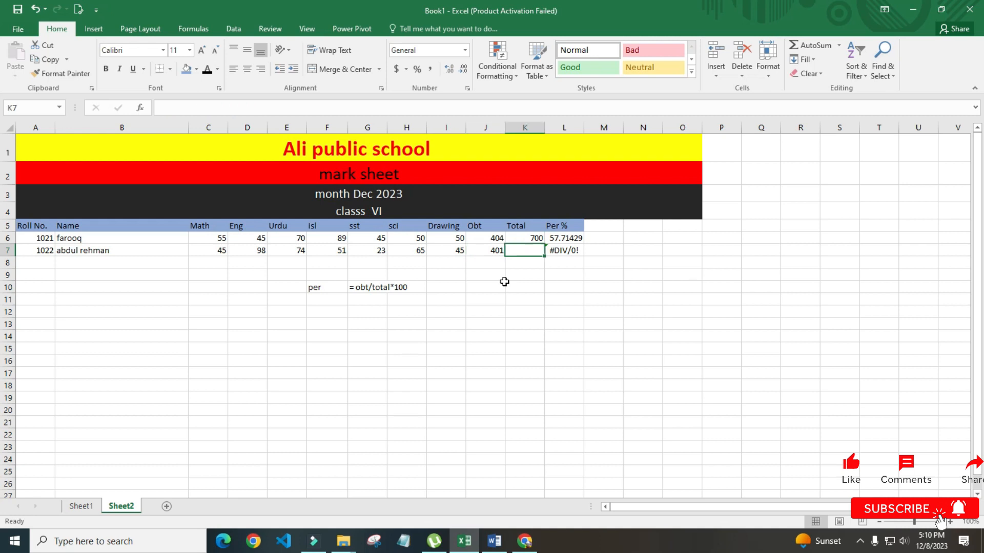
# Copy the Total of 700 down from K6 into K7
pyautogui.hotkey('ctrl', 'r')
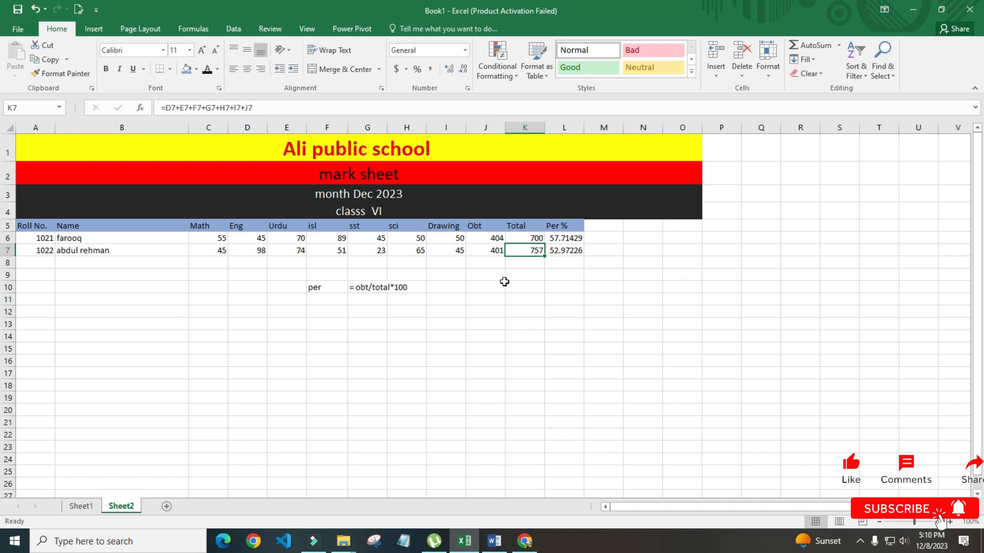
pyautogui.hotkey('ctrl', 'd')
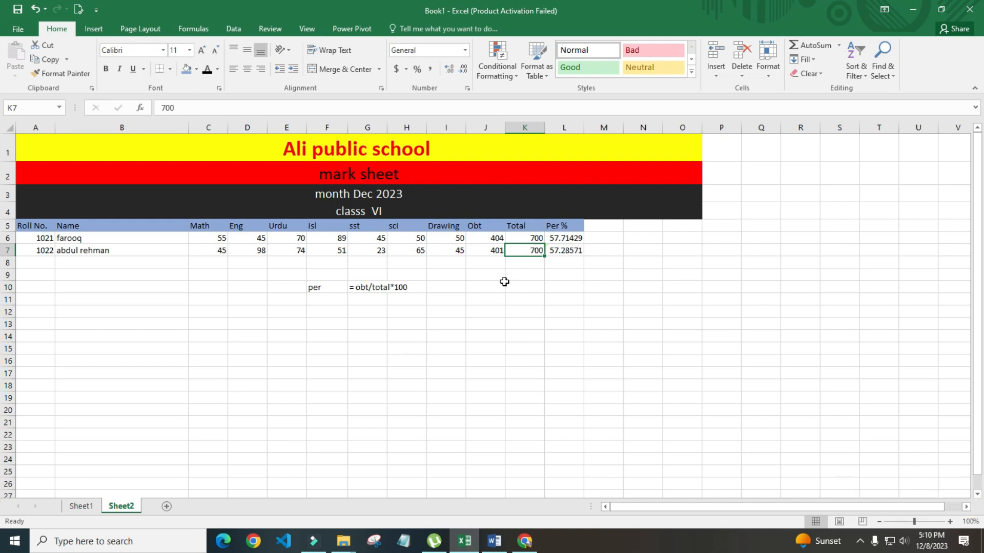
pyautogui.press('Right')
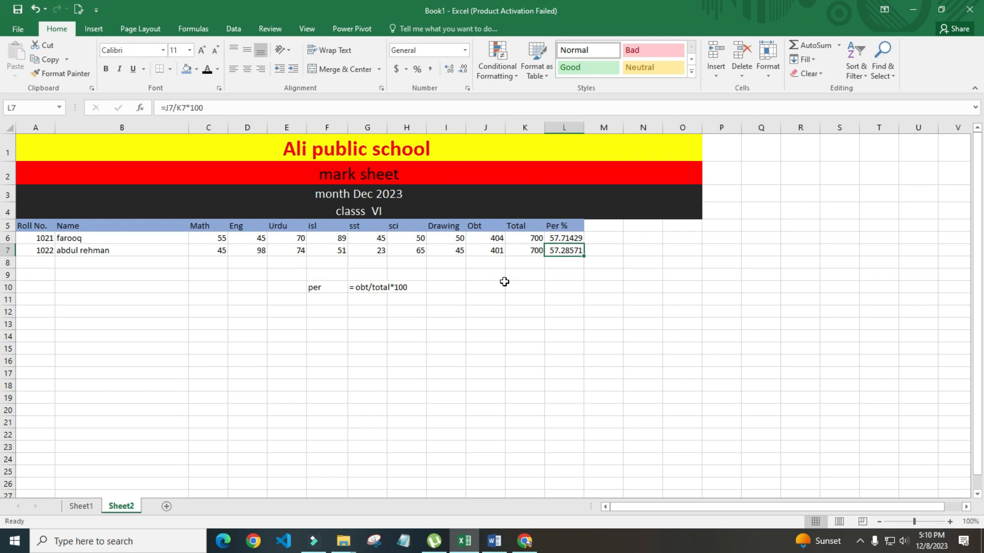
pyautogui.press('Left')
pyautogui.press('Left')
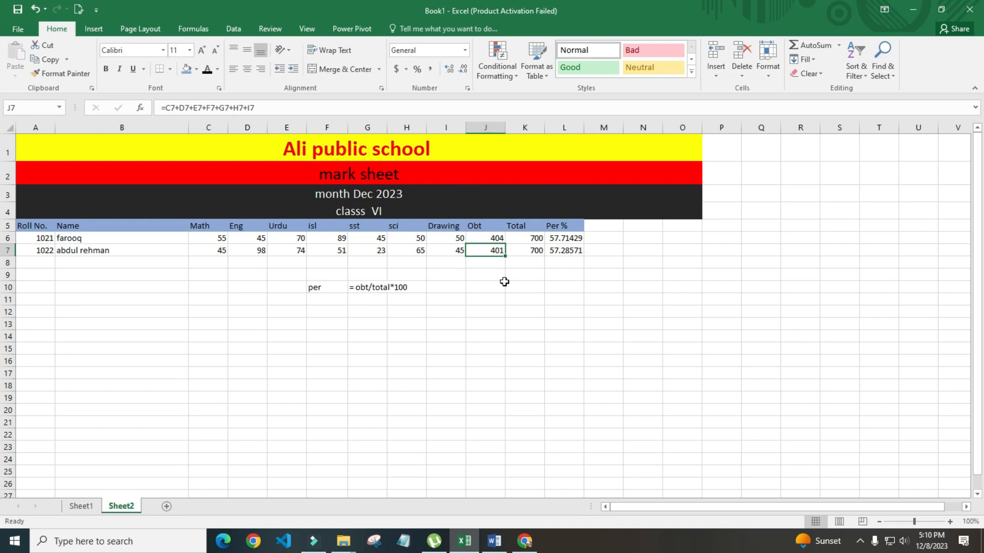
# Change the sst mark in G7 to 100, making Obt 478 and Per % 68.28571
pyautogui.press('Left')
pyautogui.press('Left')
pyautogui.press('Left')
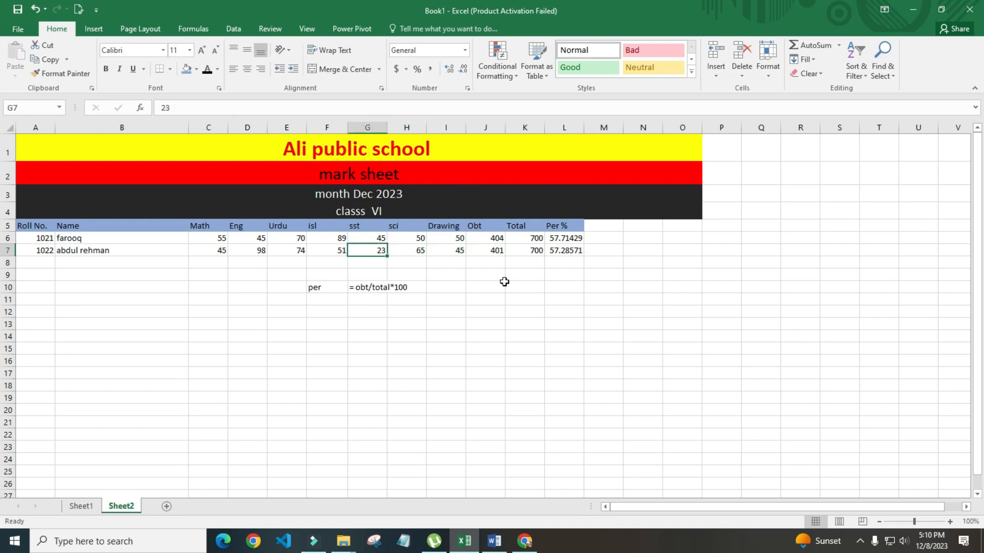
pyautogui.write('100')
pyautogui.press('Return')
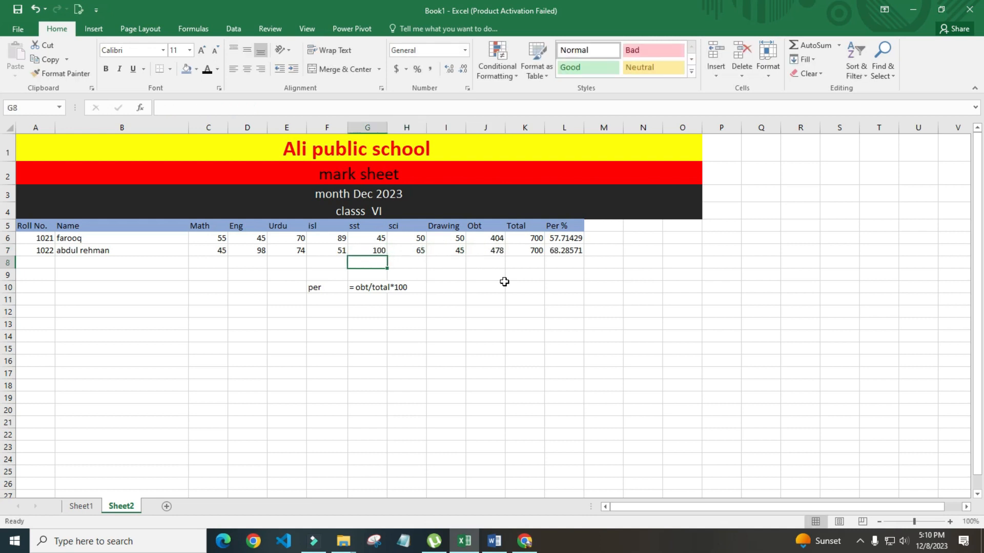